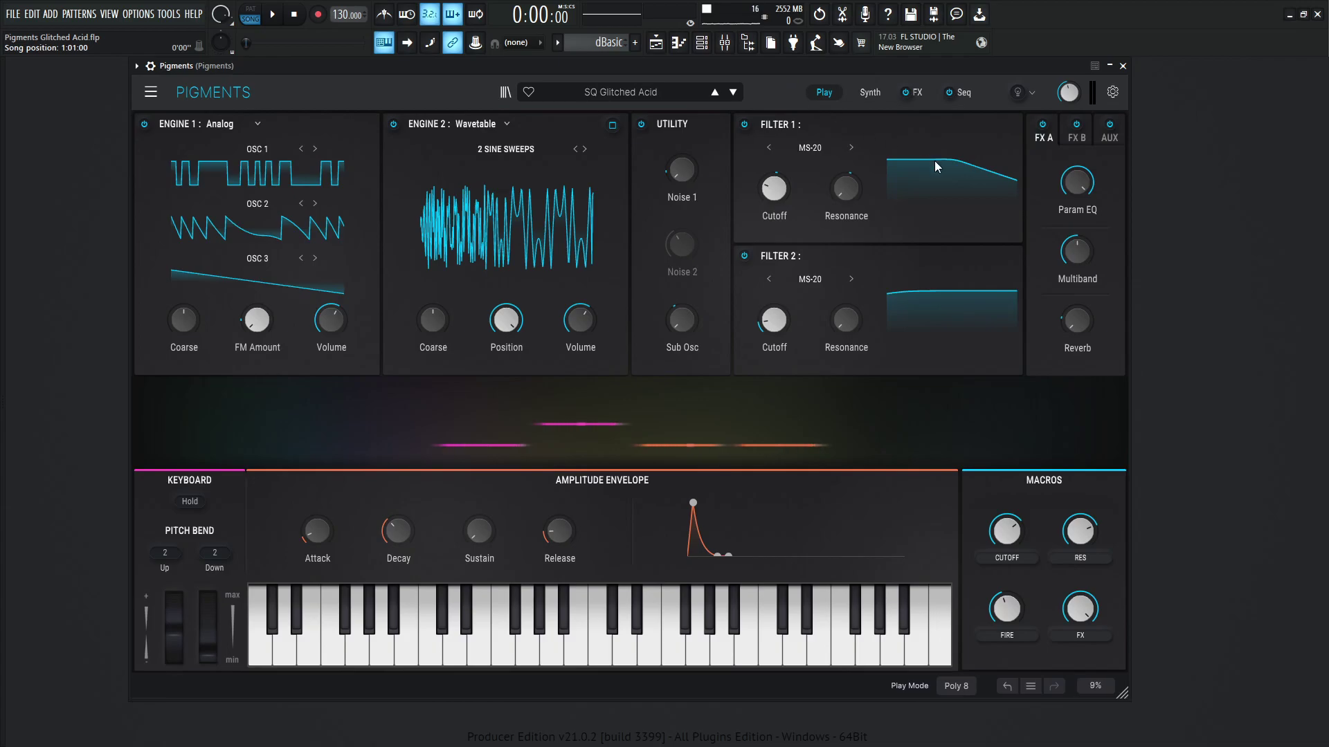
# Start playback and sweep the CUTOFF macro from 0.212 up to about 0.61
pyautogui.press('space')
pyautogui.moveTo(1024, 534); pyautogui.dragTo(1009, 496)
pyautogui.moveTo(1009, 611)
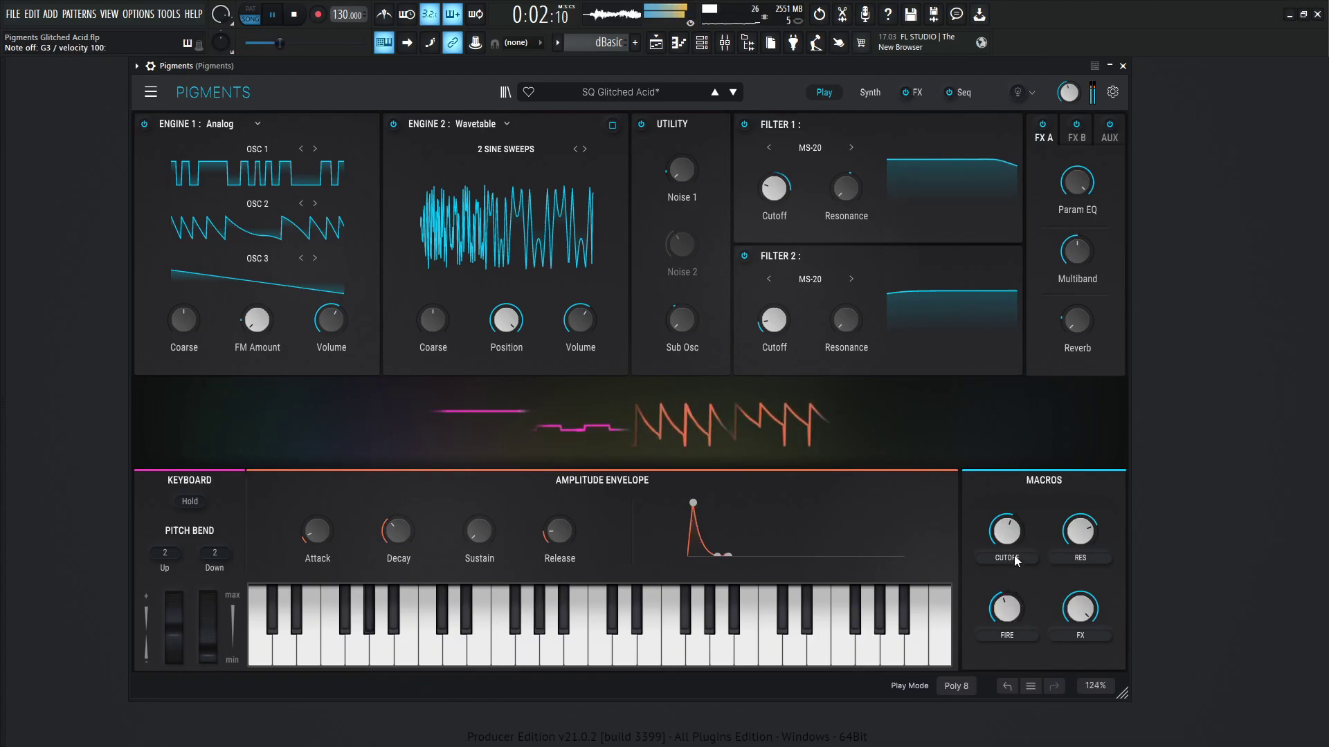
pyautogui.moveTo(1007, 532); pyautogui.dragTo(1018, 588)
# Set CUTOFF to 0.652, then 0.468, while sweeping FIRE to about 0.96 and down to 0.368
pyautogui.moveTo(1018, 618)
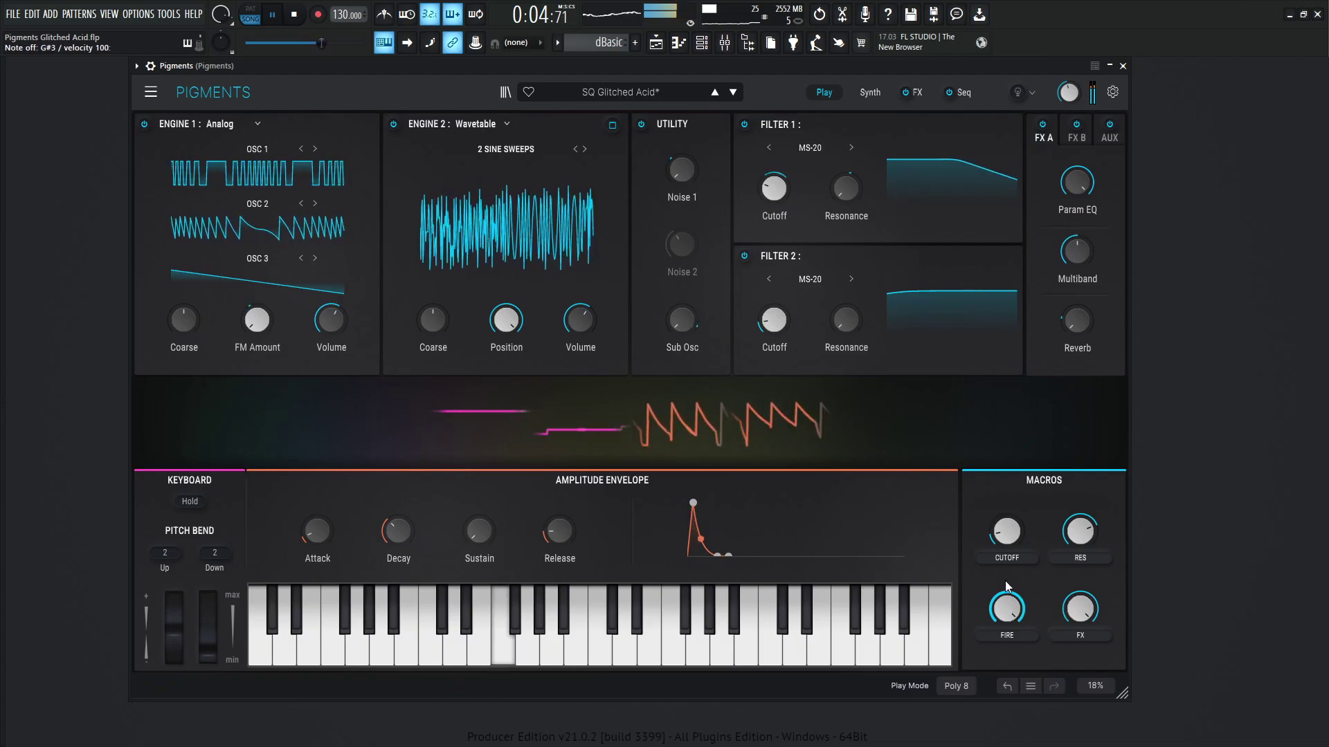
pyautogui.moveTo(1007, 531); pyautogui.dragTo(1007, 493)
pyautogui.moveTo(1011, 544); pyautogui.dragTo(1010, 534)
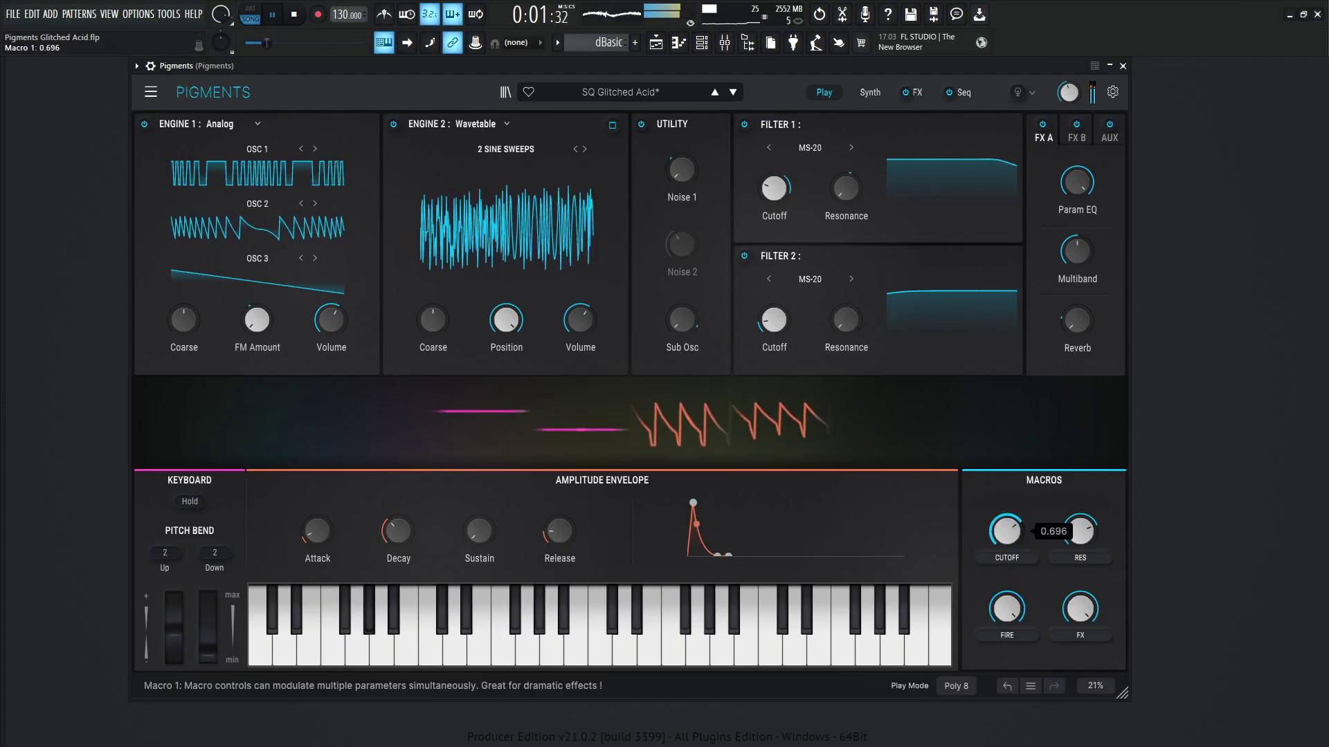
pyautogui.moveTo(1007, 609)
pyautogui.mouseDown()
pyautogui.moveTo(1007, 596)
pyautogui.moveTo(1012, 615)
pyautogui.mouseUp()
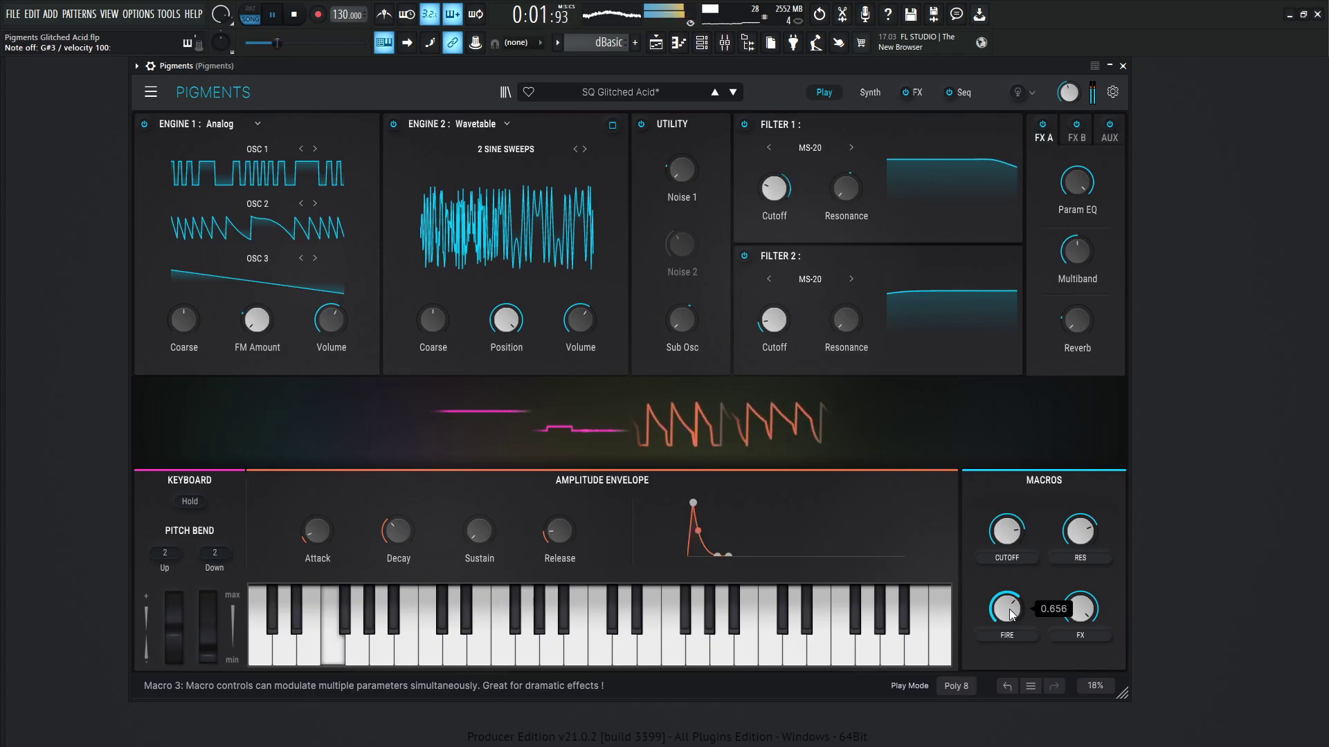
pyautogui.moveTo(1007, 531)
pyautogui.mouseDown()
pyautogui.moveTo(1007, 567)
pyautogui.moveTo(1007, 527)
pyautogui.mouseUp()
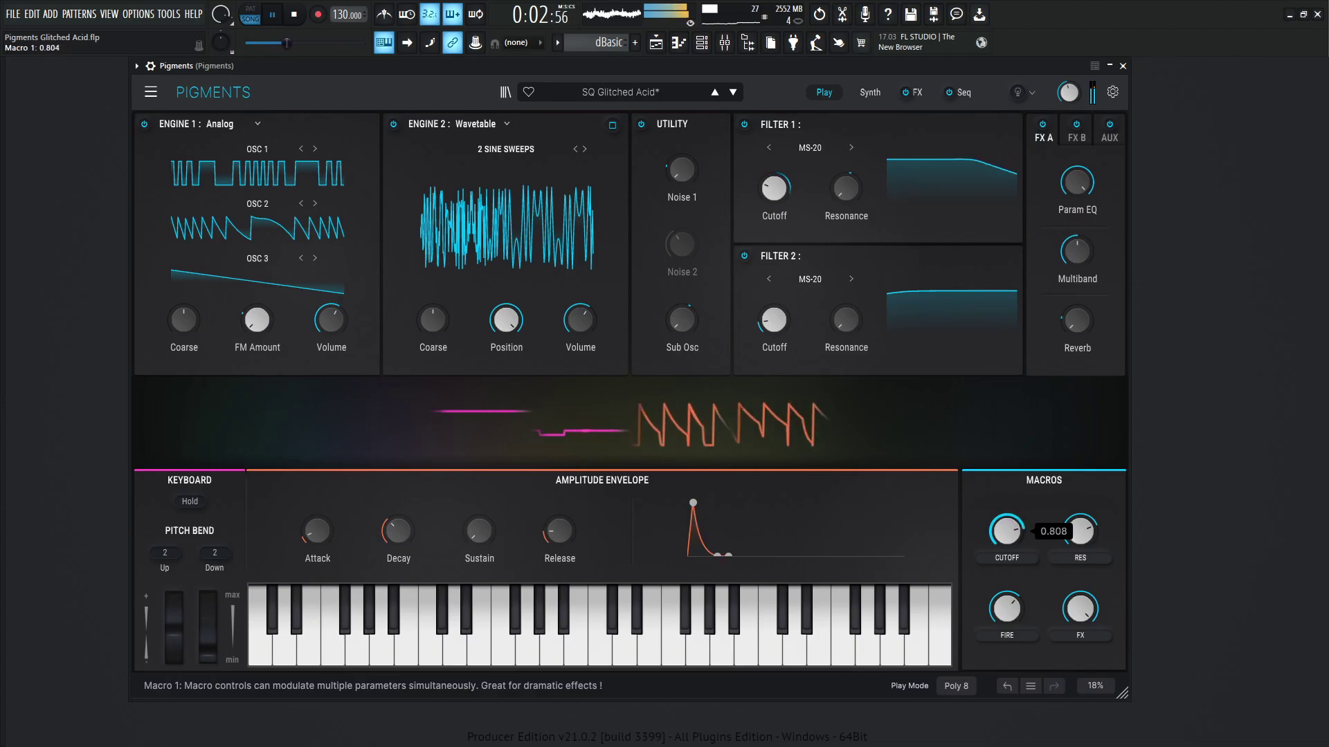
pyautogui.moveTo(1007, 607)
pyautogui.mouseDown()
pyautogui.moveTo(1009, 636)
pyautogui.moveTo(1014, 615)
pyautogui.mouseUp()
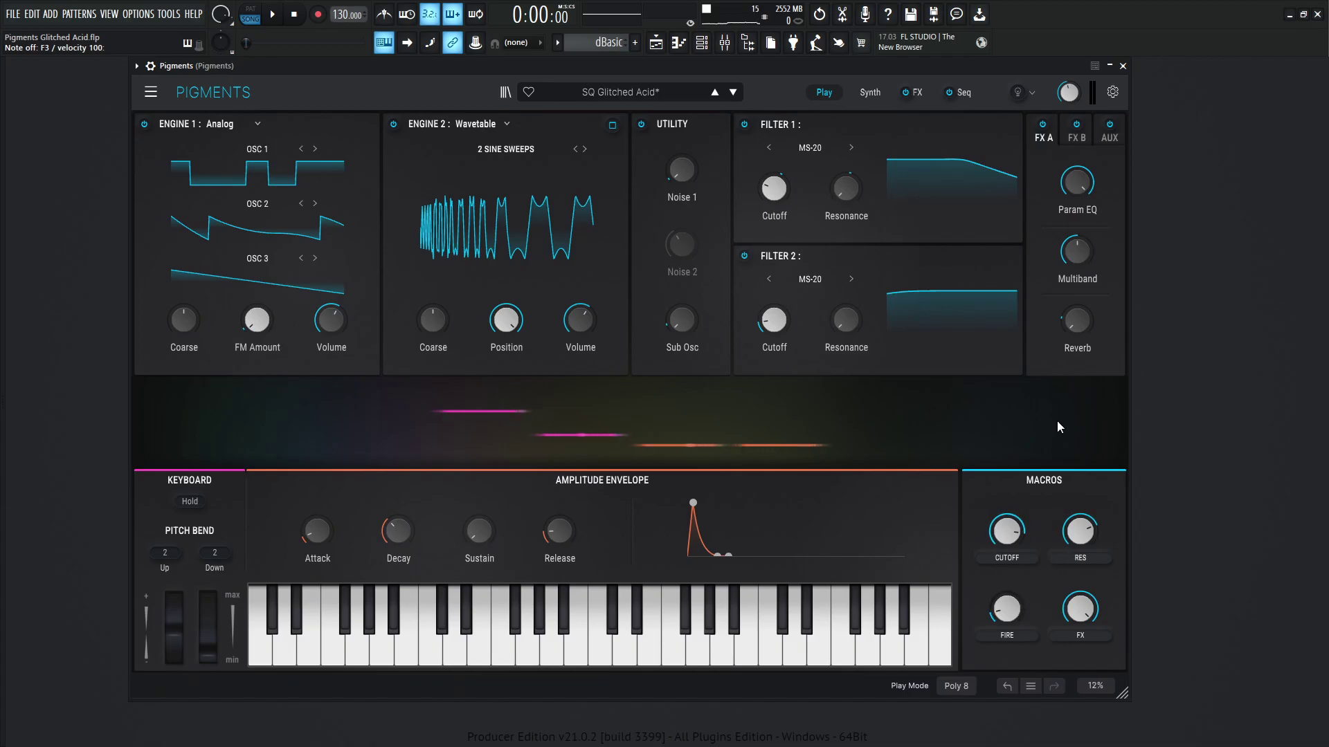
# Bypass the effects section and switch the sequencer off, returning to the Synth page
pyautogui.click(877, 90)
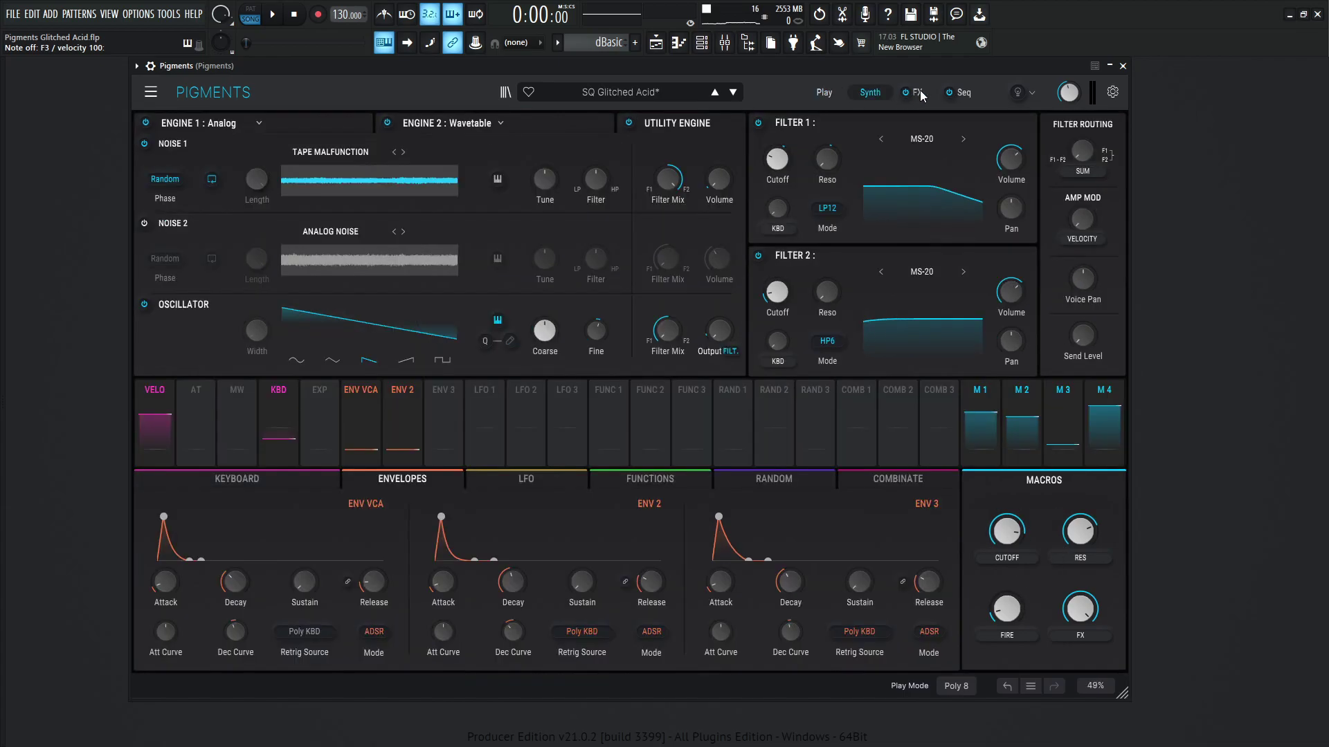
pyautogui.click(912, 93)
pyautogui.click(905, 95)
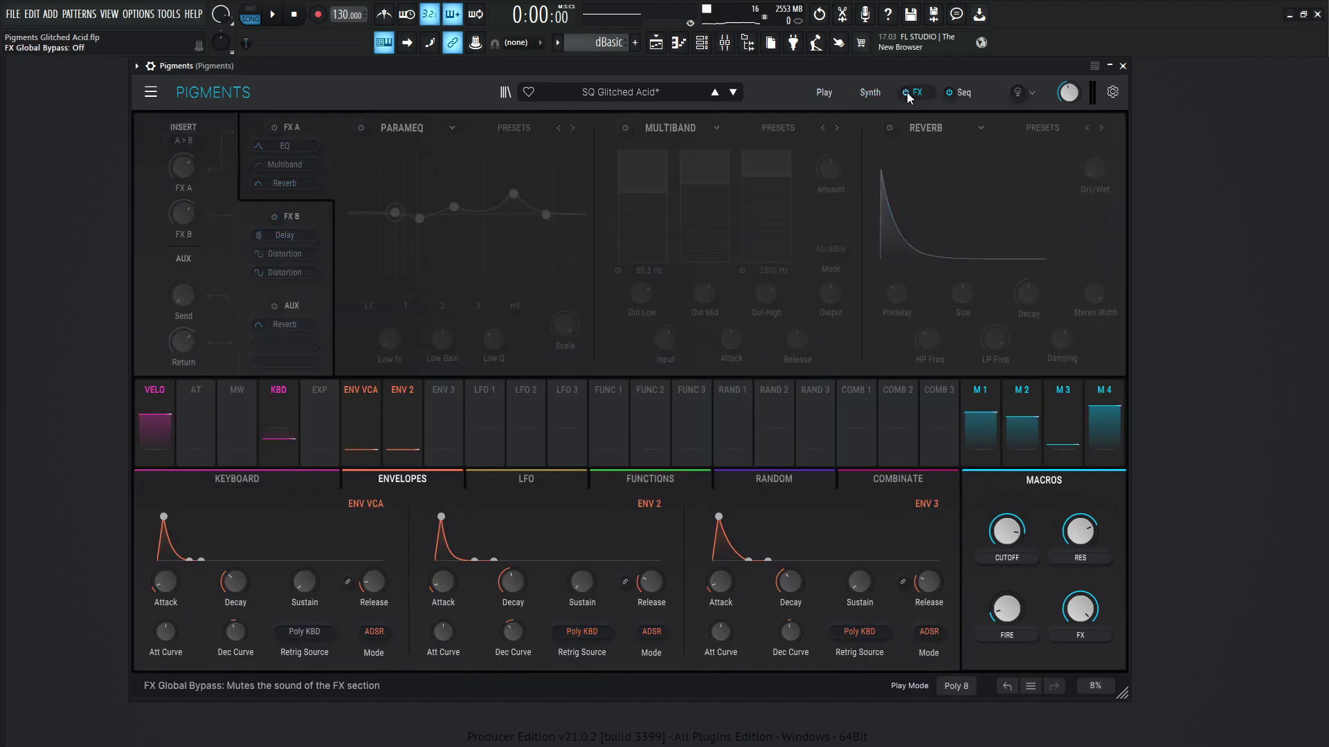
pyautogui.click(950, 93)
pyautogui.click(950, 93)
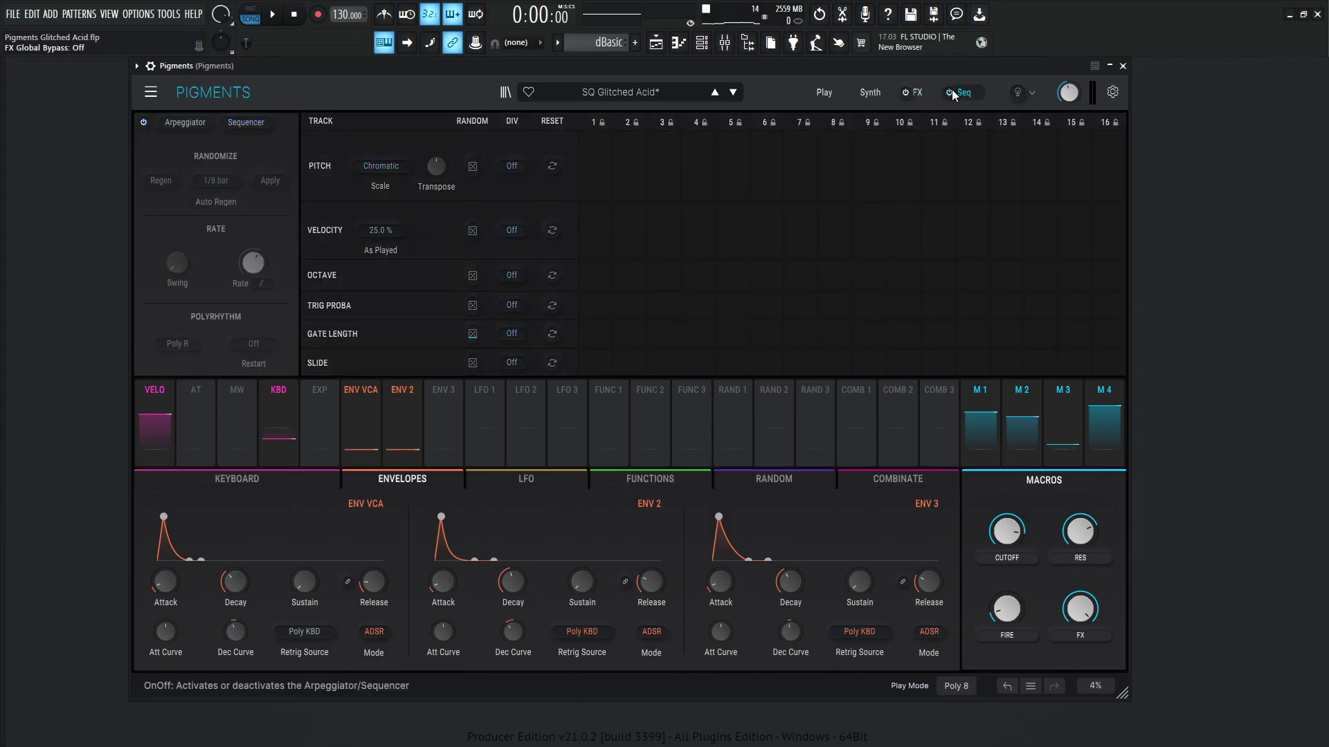
pyautogui.click(874, 93)
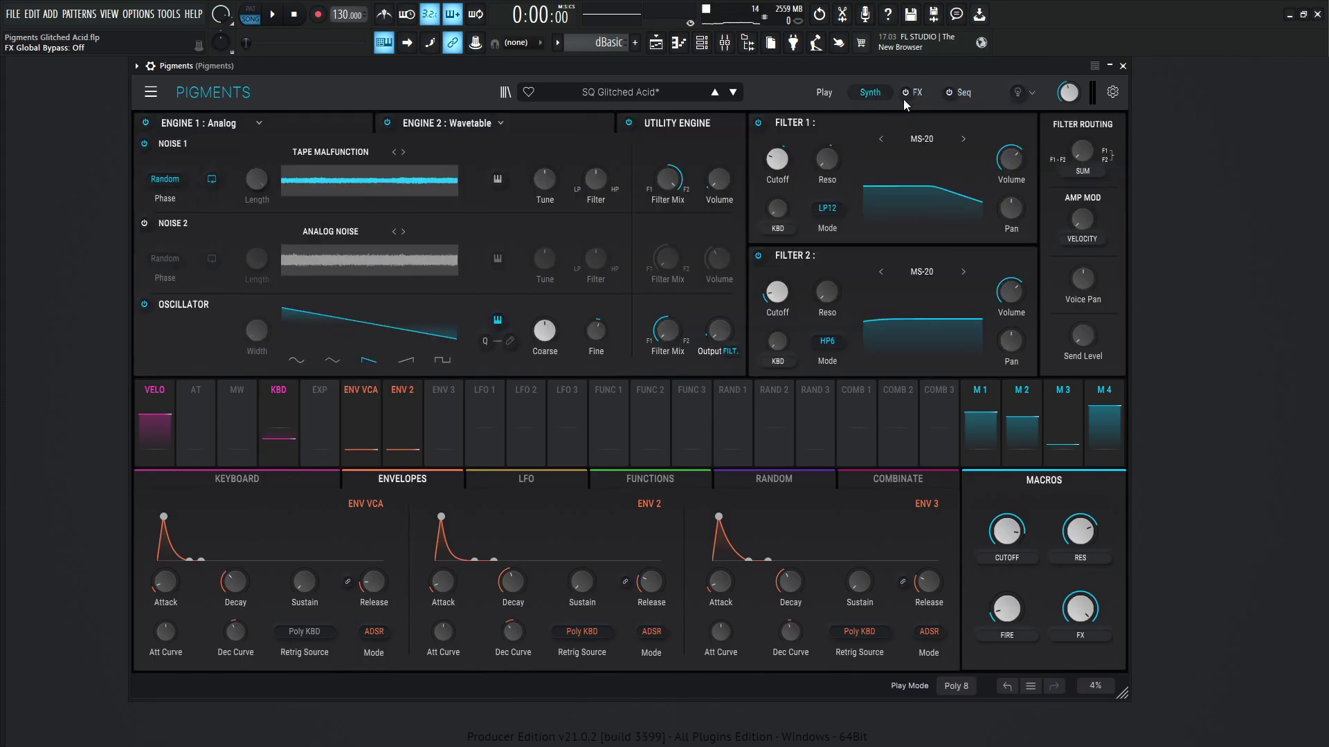
# Bypass the Utility Engine, Engine 2, Filter 1 and Filter 2, showing Engine 1's analog oscillators
pyautogui.click(629, 123)
pyautogui.click(393, 126)
pyautogui.click(389, 124)
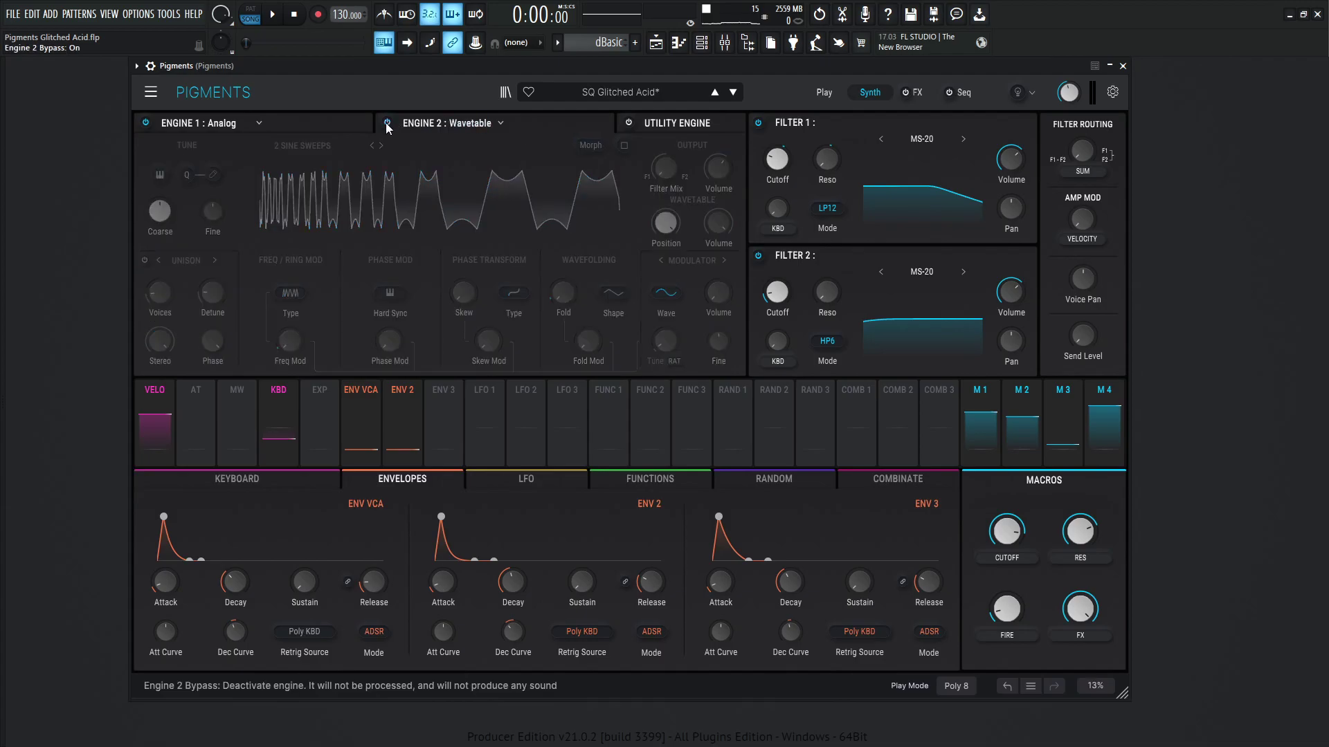
pyautogui.click(334, 122)
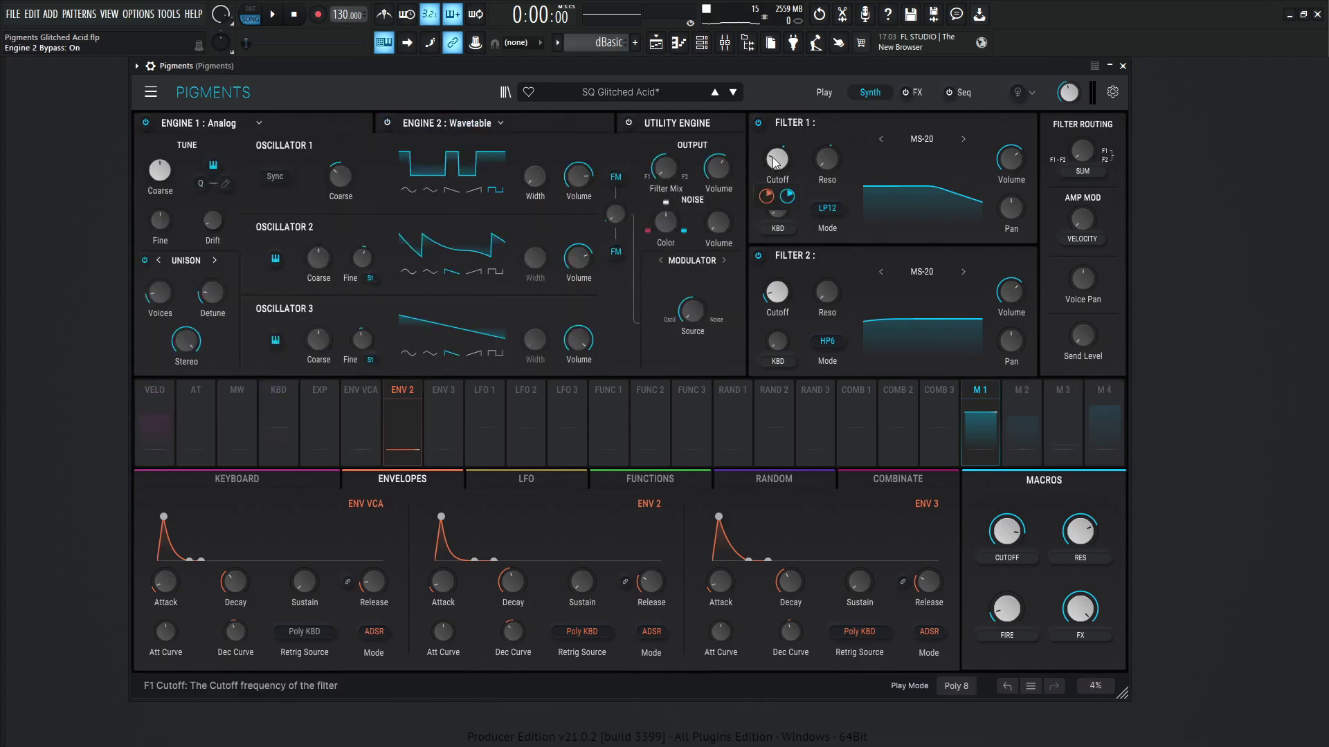
pyautogui.click(758, 124)
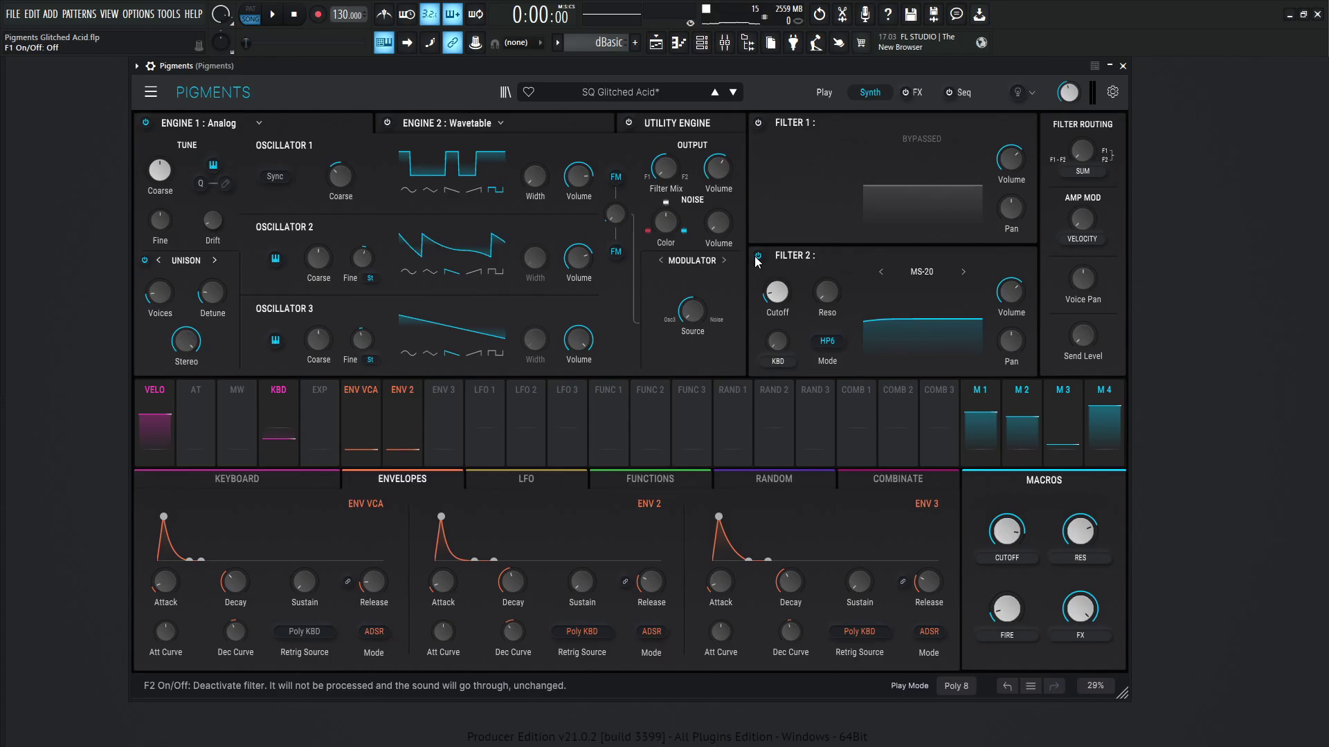
pyautogui.click(758, 258)
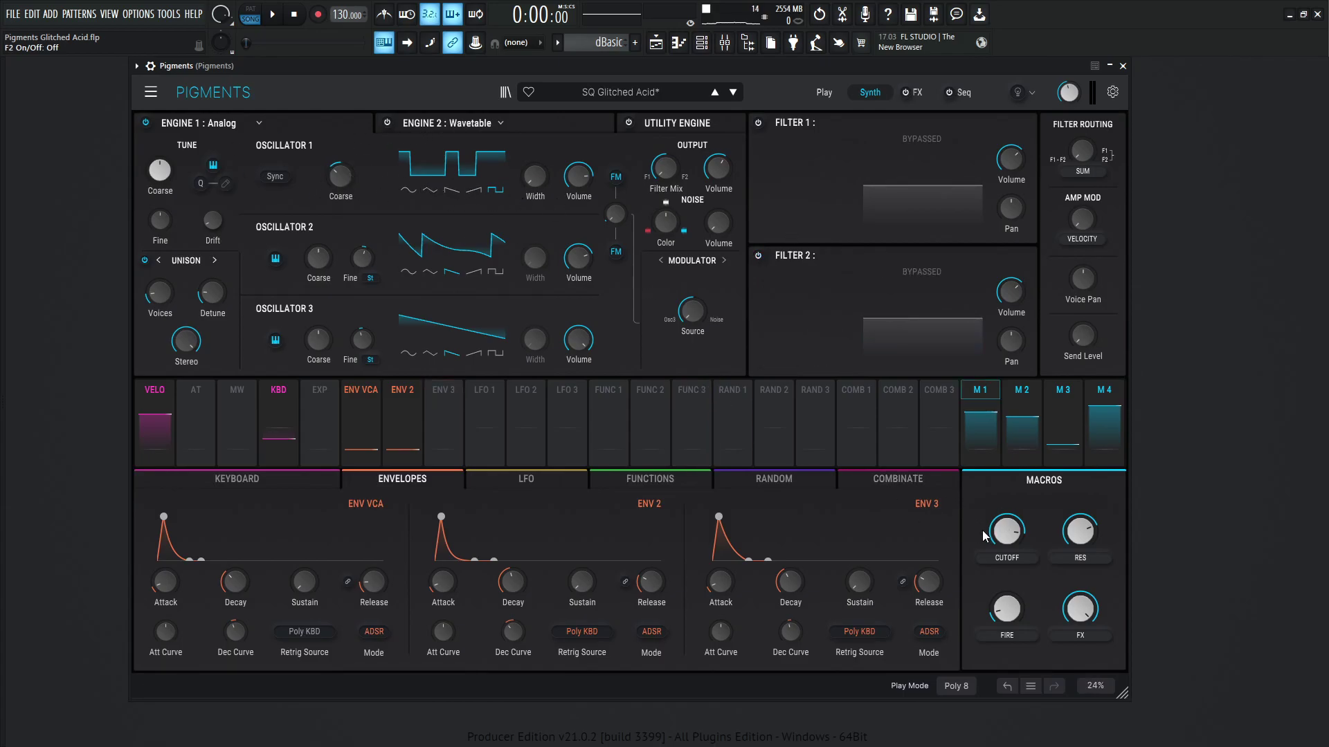
# Reset the FIRE macro to zero and check Engine 1's oscillator knob values
pyautogui.doubleClick(1007, 609)
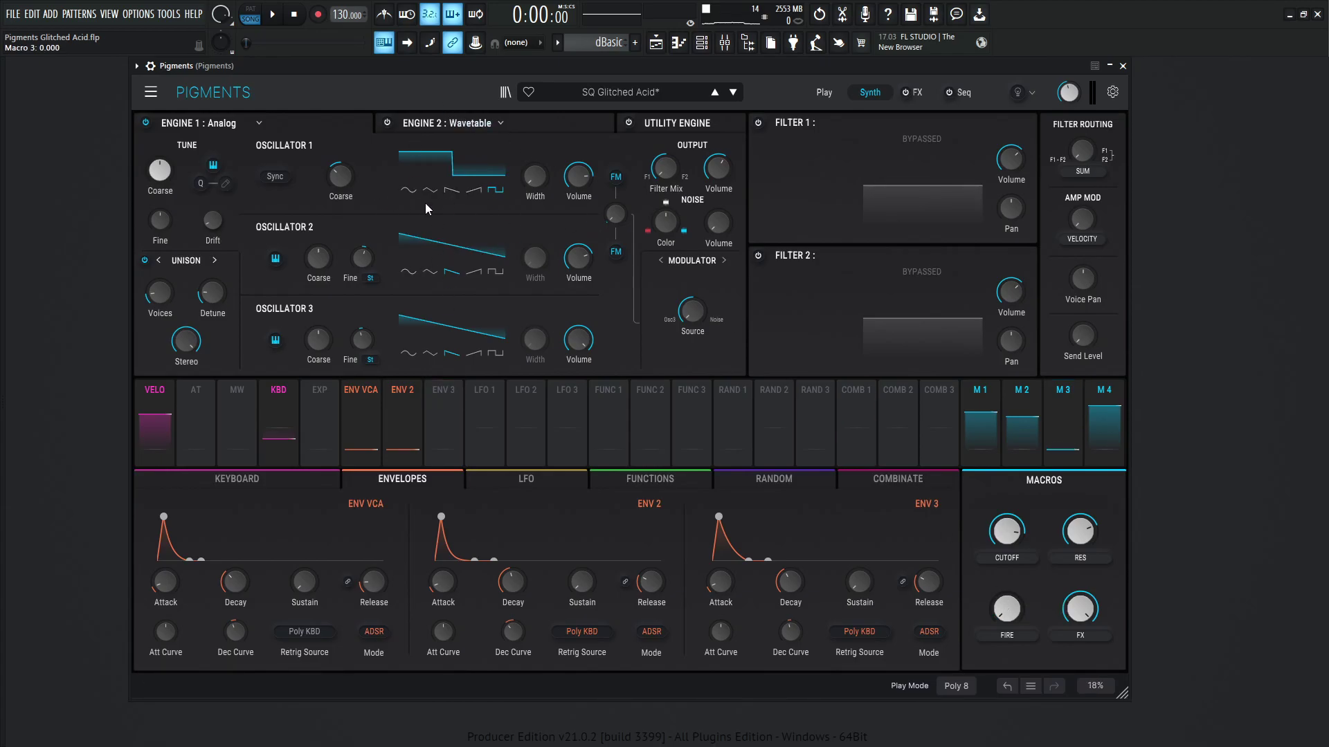
pyautogui.moveTo(345, 173)
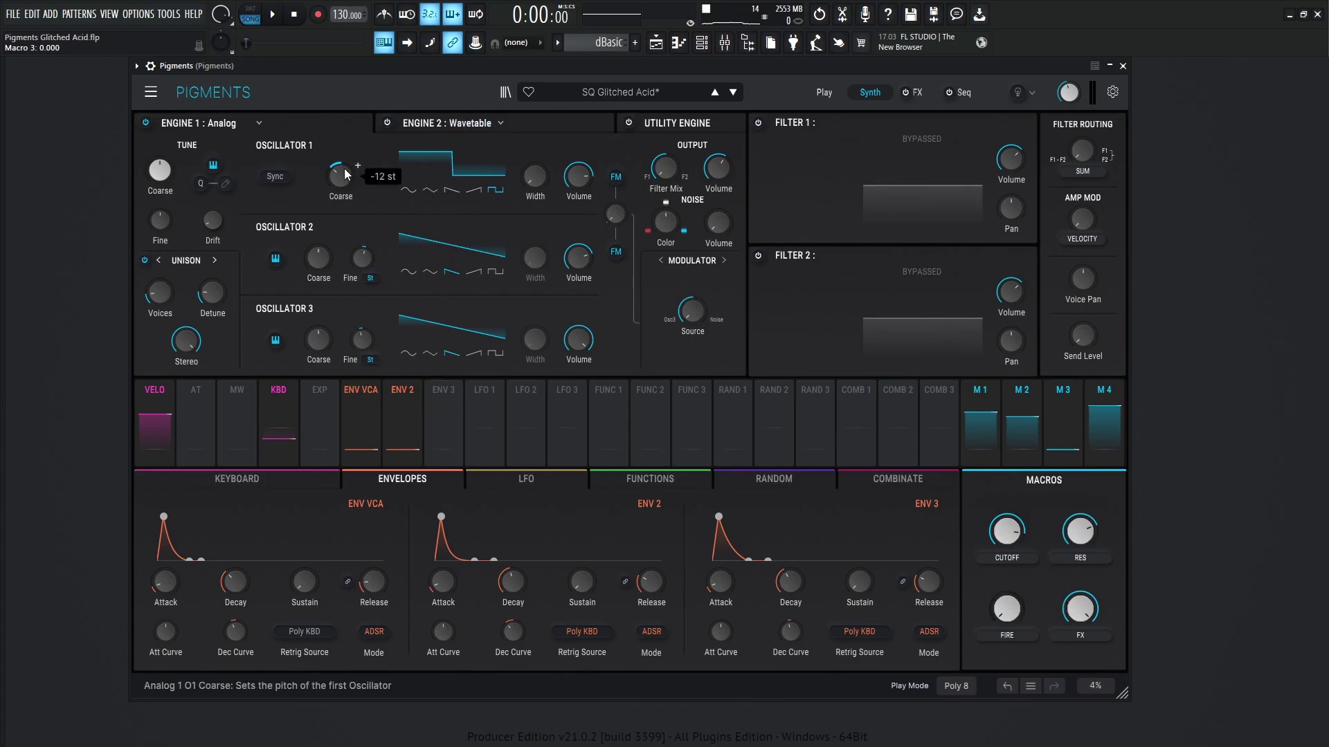
pyautogui.moveTo(582, 181)
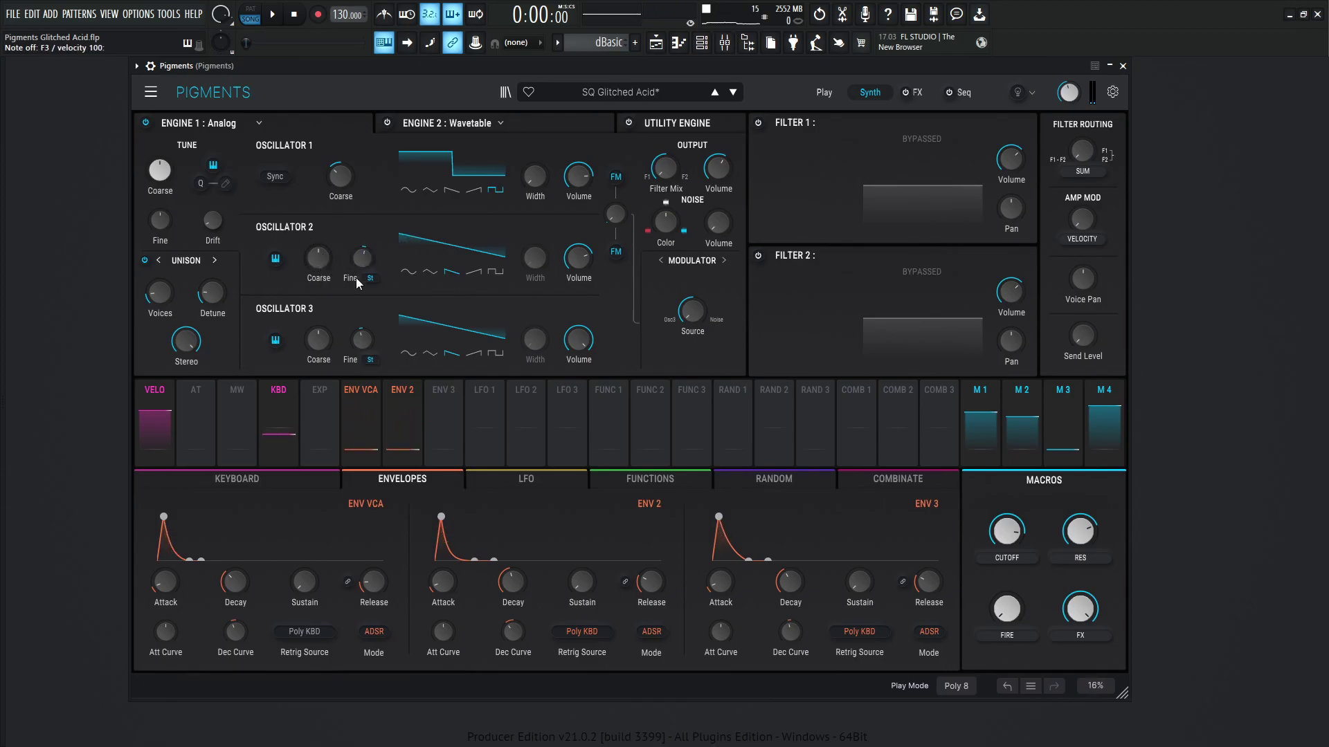
pyautogui.moveTo(369, 263)
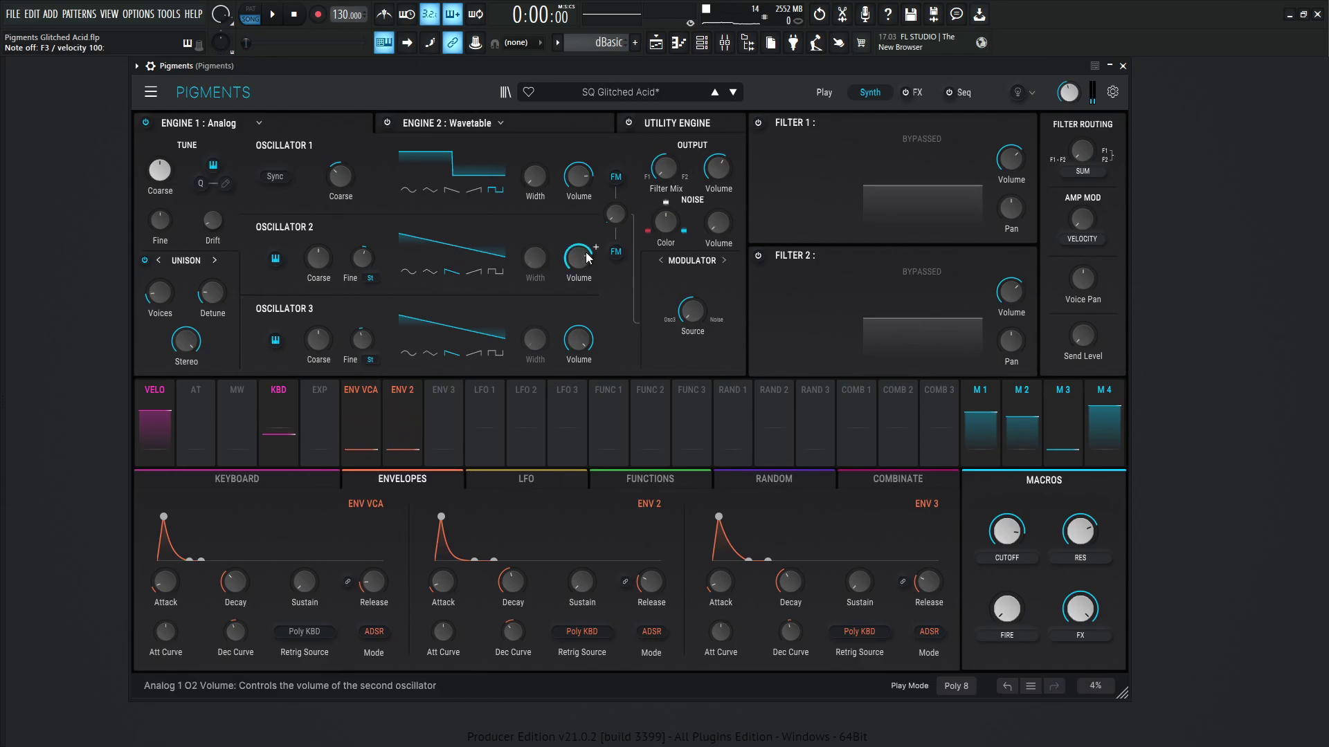
pyautogui.moveTo(586, 257)
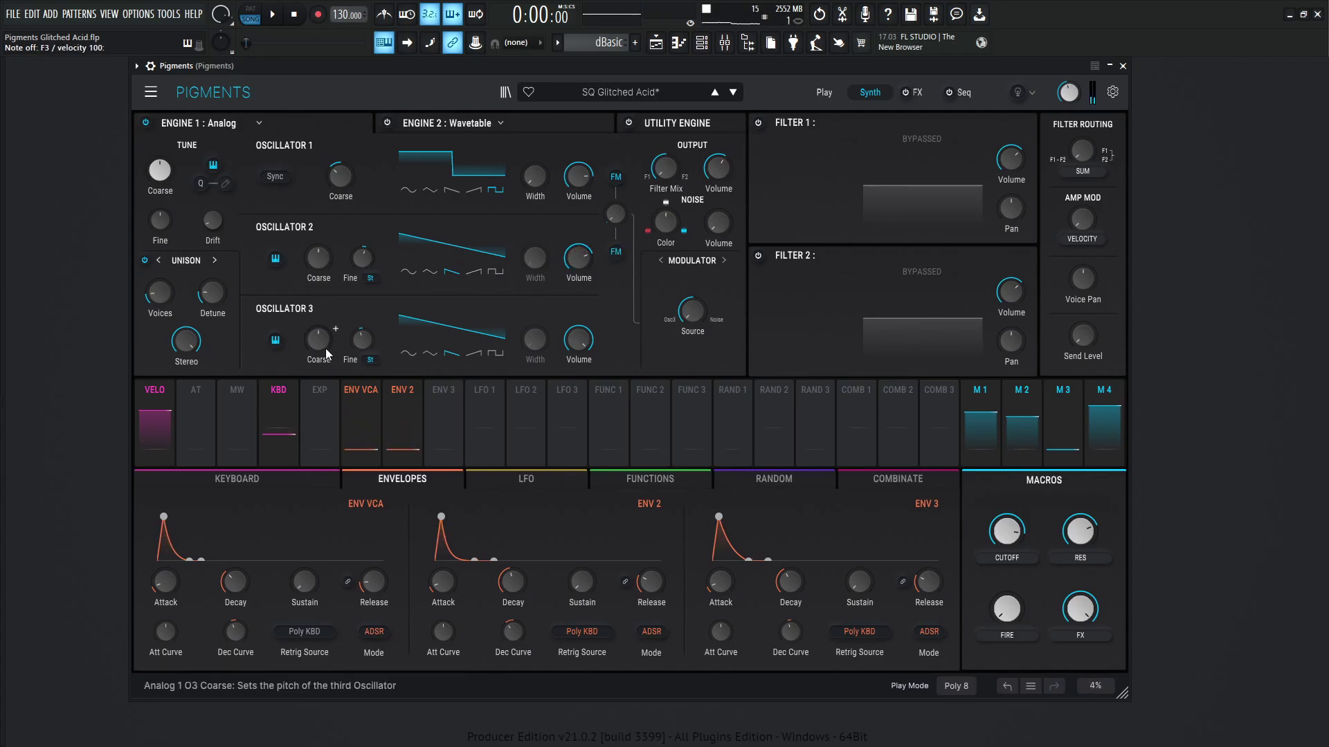
# Briefly turn Filter 1 back on, then bypass it again
pyautogui.moveTo(360, 345)
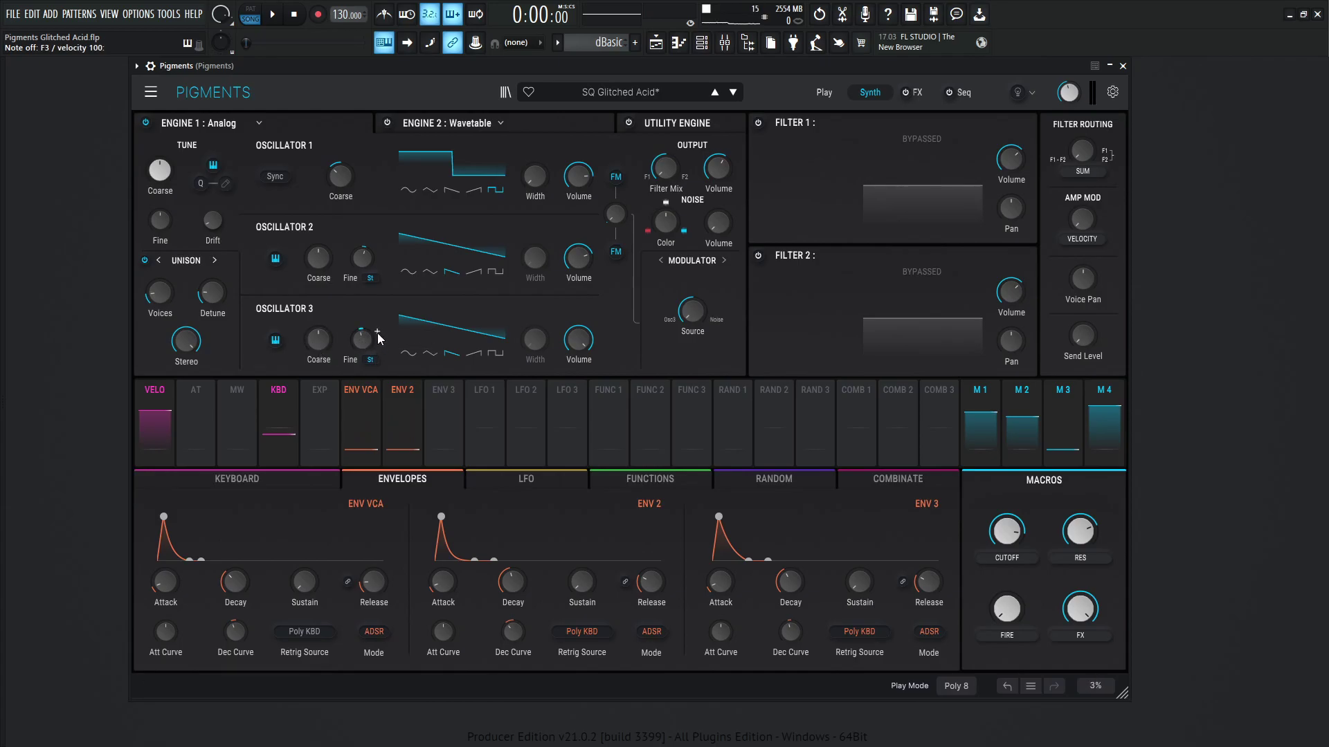
pyautogui.moveTo(574, 346)
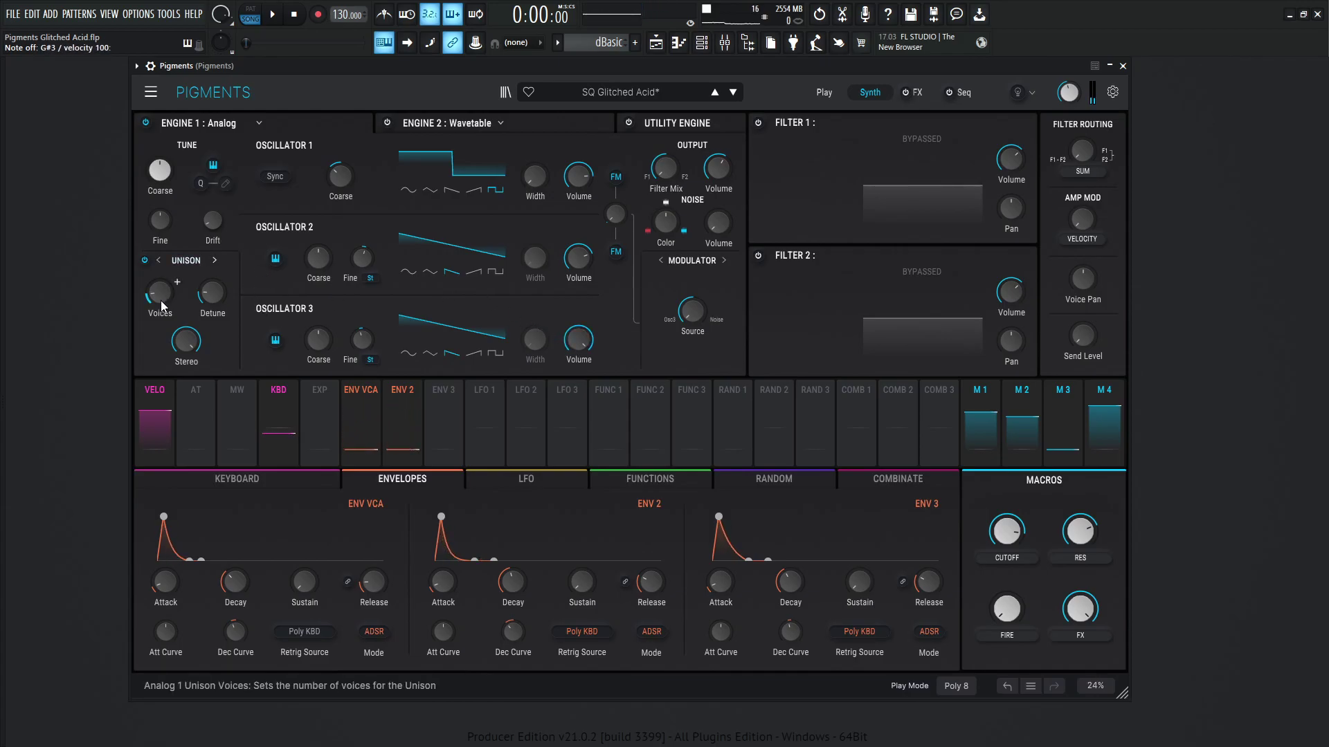
pyautogui.moveTo(207, 300)
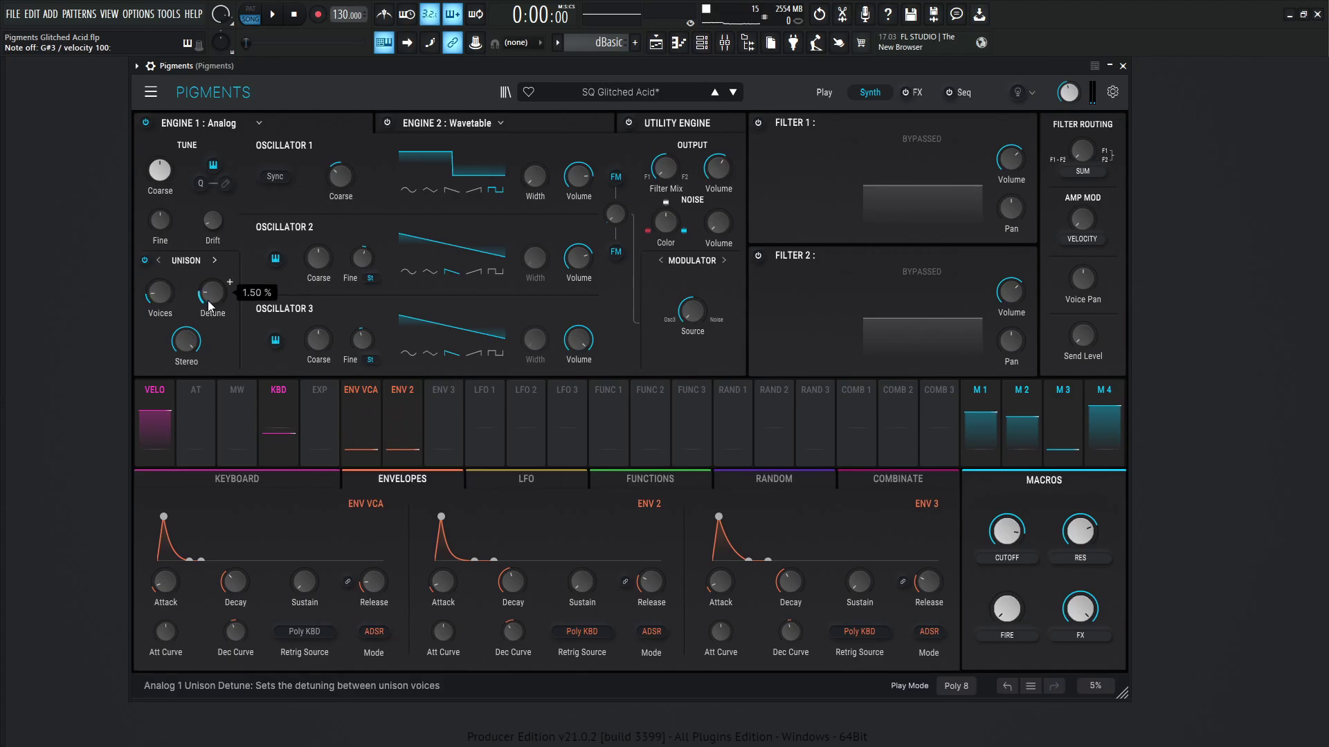
pyautogui.moveTo(186, 339)
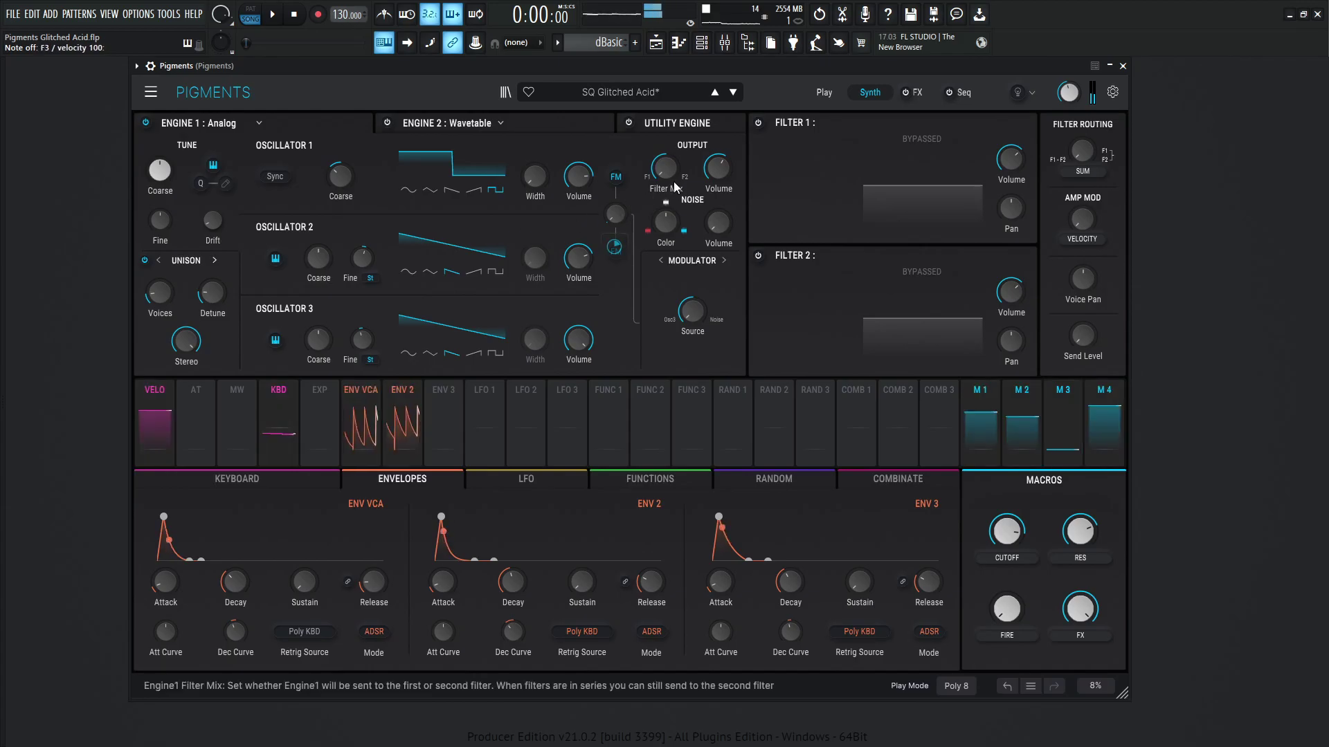
pyautogui.click(758, 122)
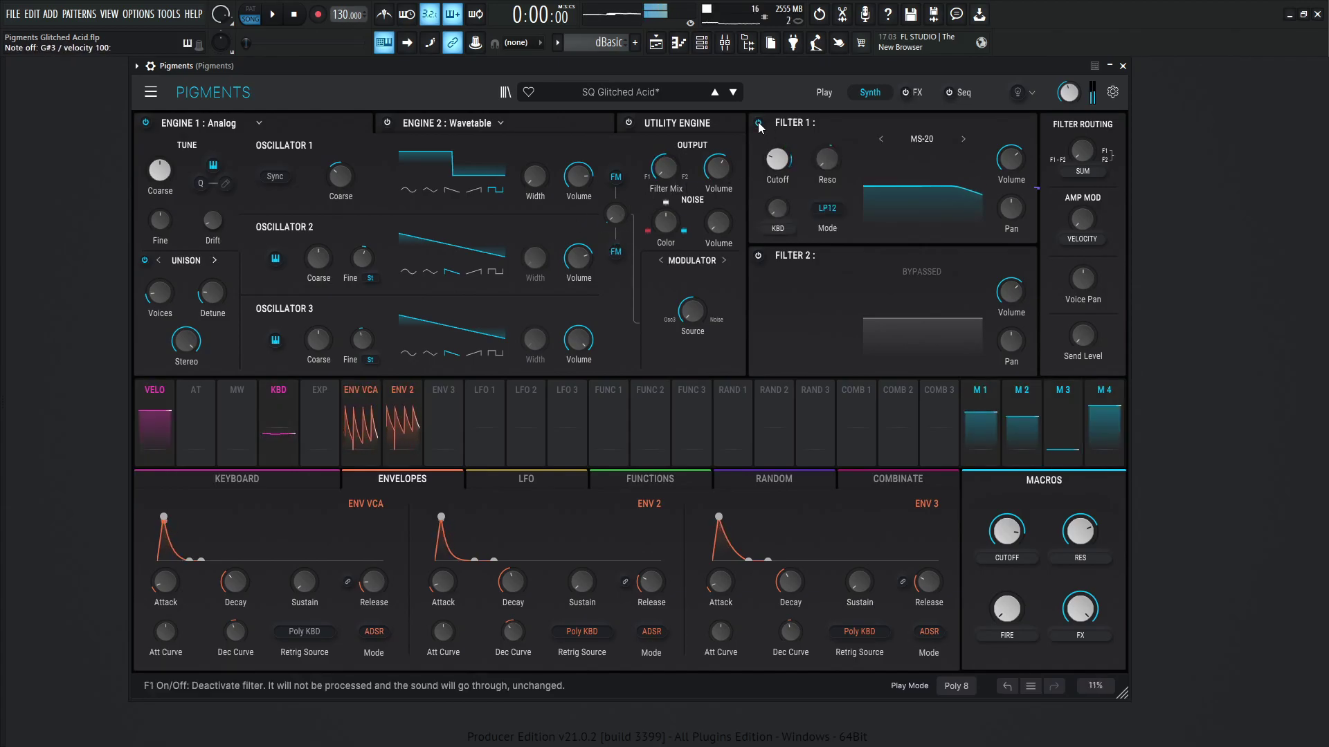
pyautogui.click(758, 123)
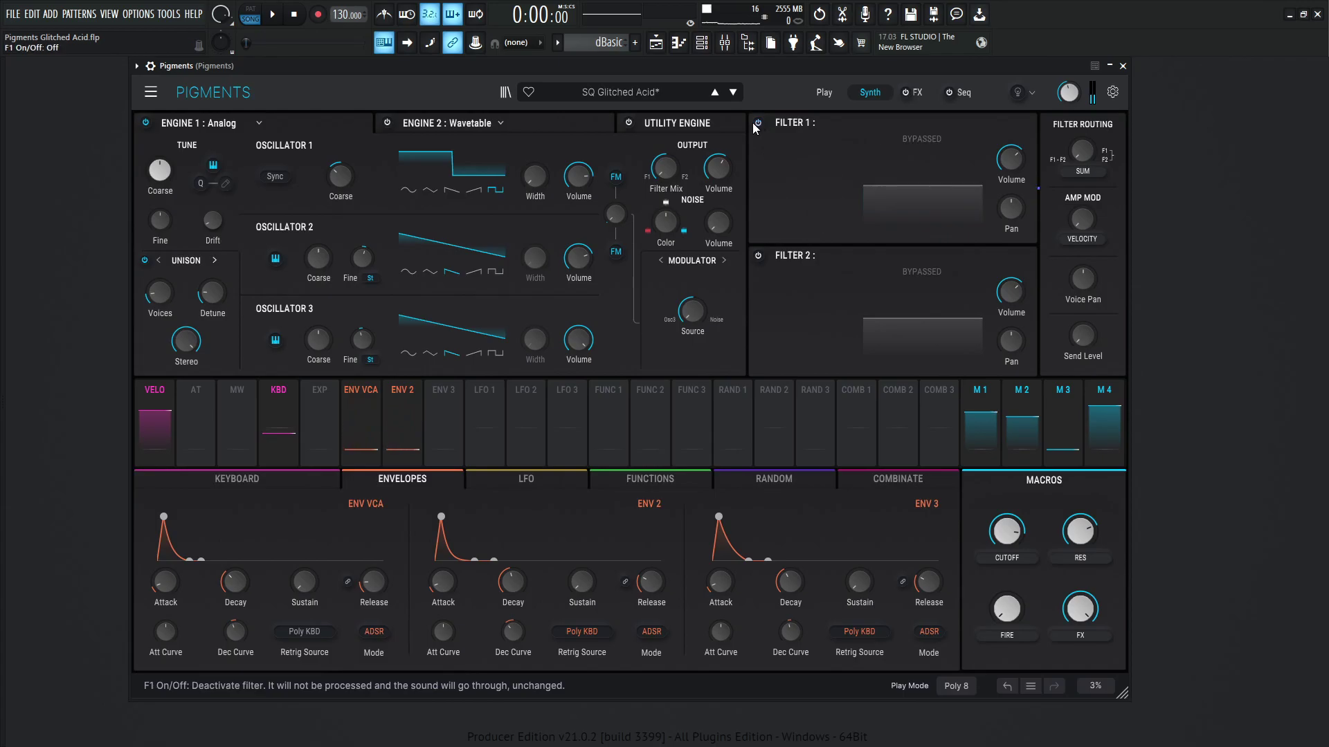
pyautogui.click(146, 123)
pyautogui.click(522, 125)
pyautogui.click(387, 122)
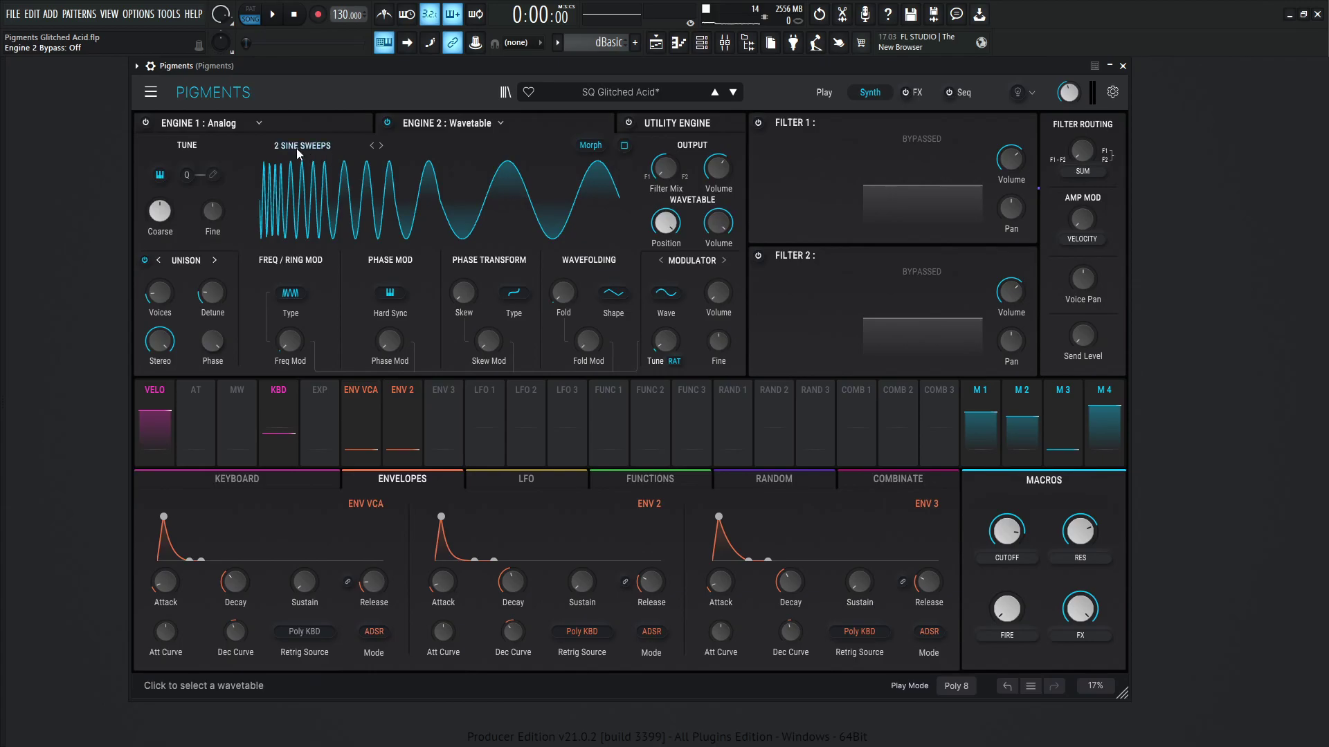
pyautogui.click(301, 146)
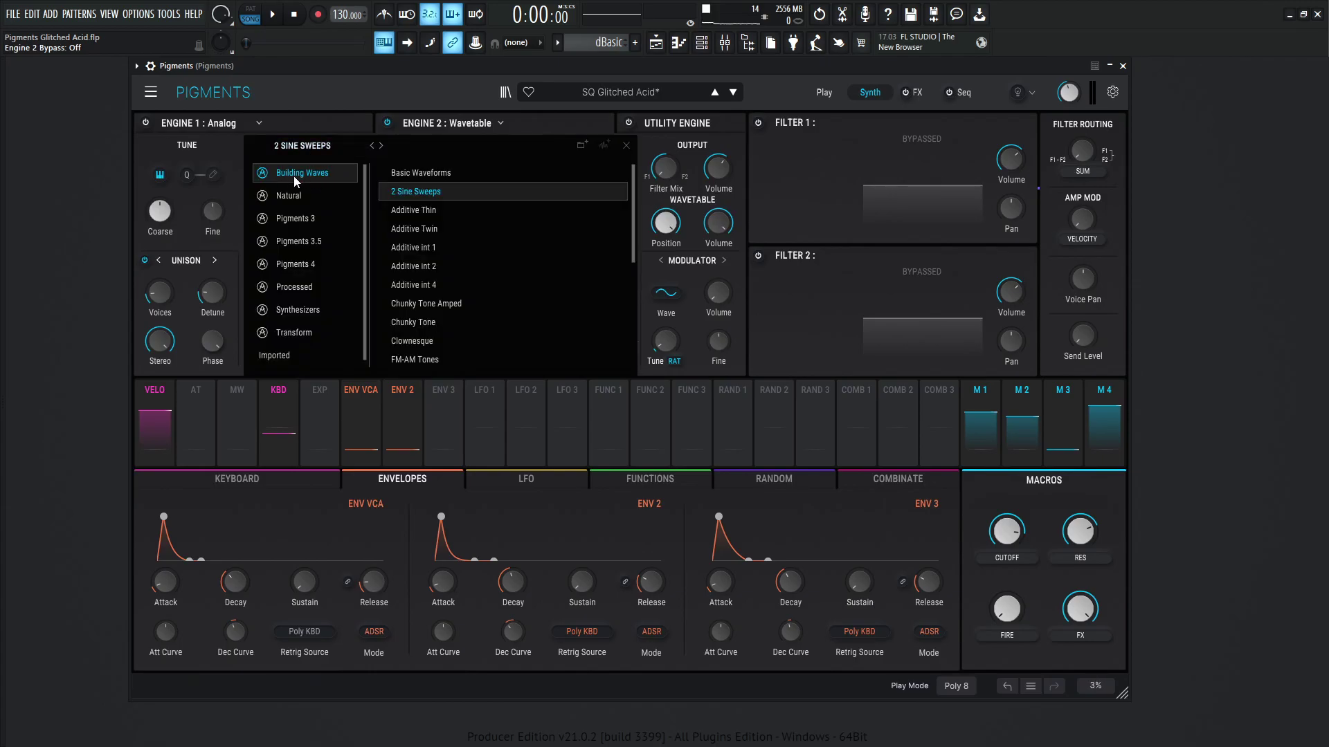
pyautogui.click(627, 147)
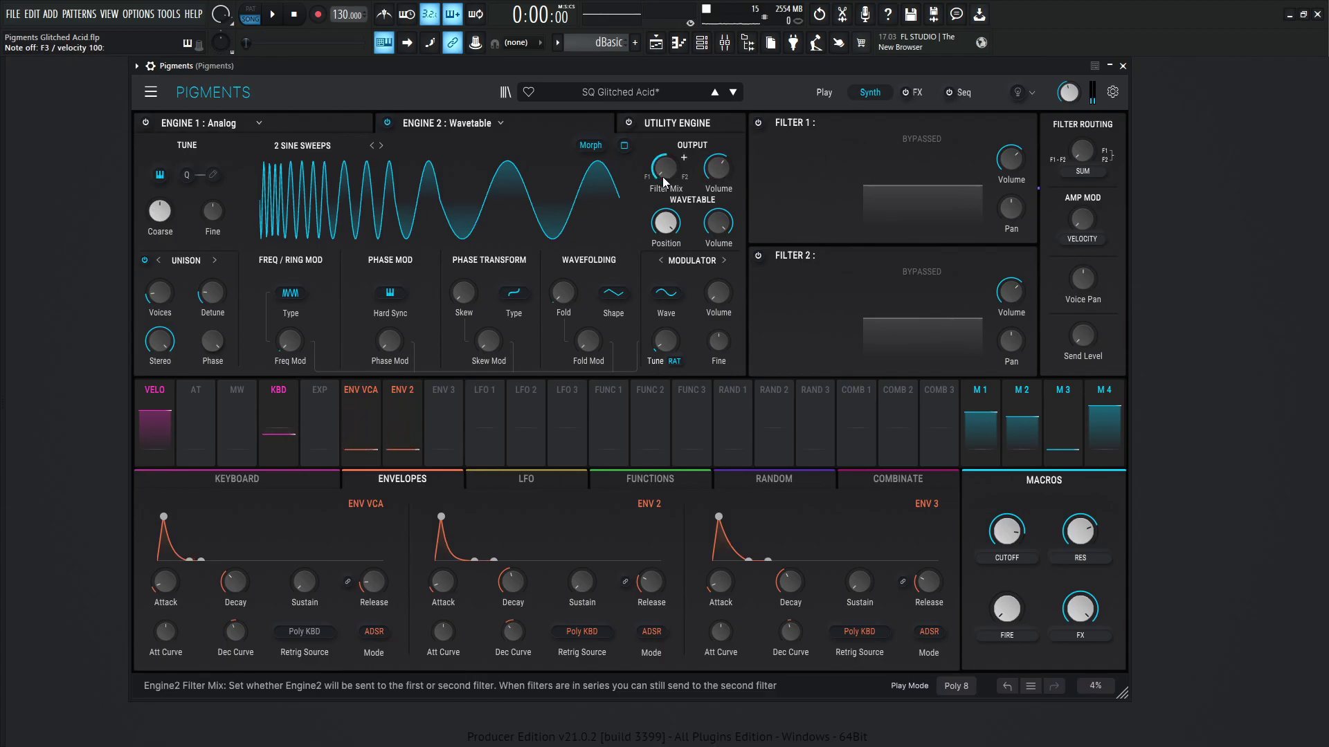
pyautogui.click(758, 123)
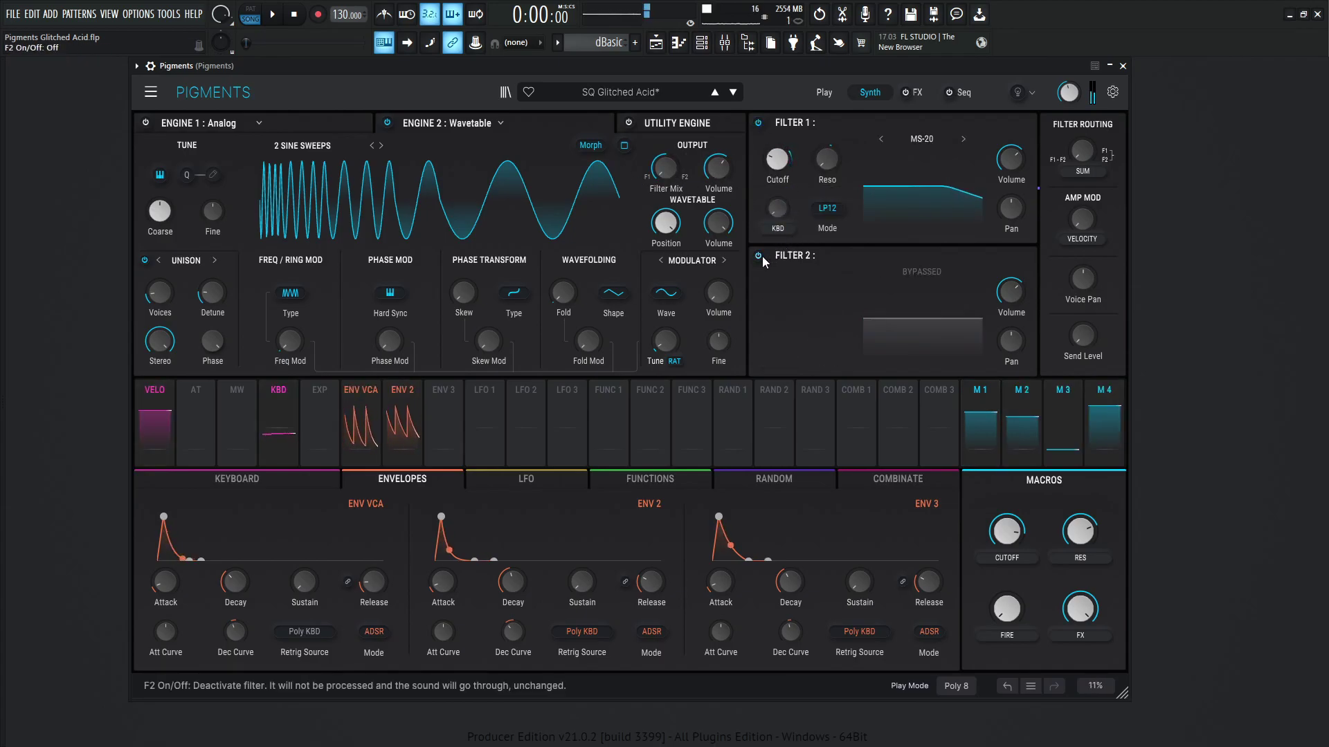
# Bypass Filter 1, show the Utility Engine, turn Fire to 1.00 and switch off its oscillator
pyautogui.click(758, 123)
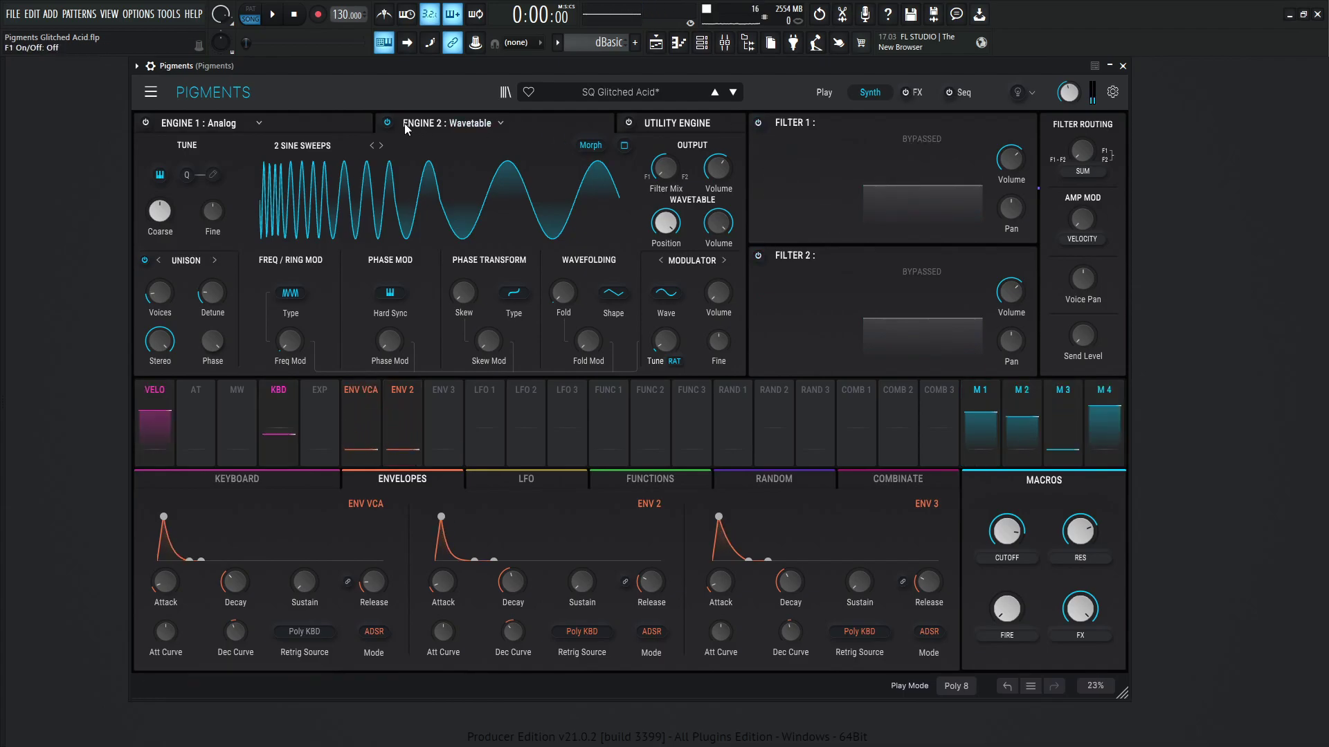
pyautogui.click(695, 123)
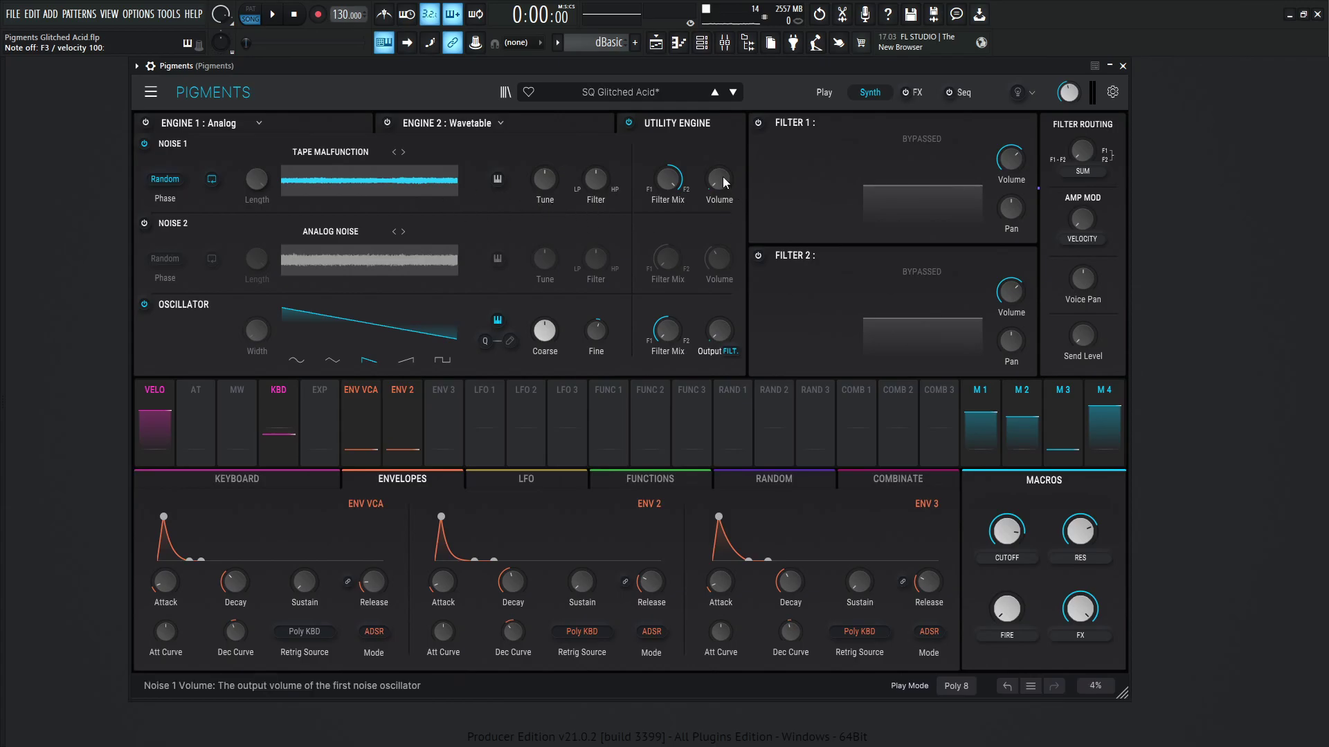
pyautogui.moveTo(717, 218)
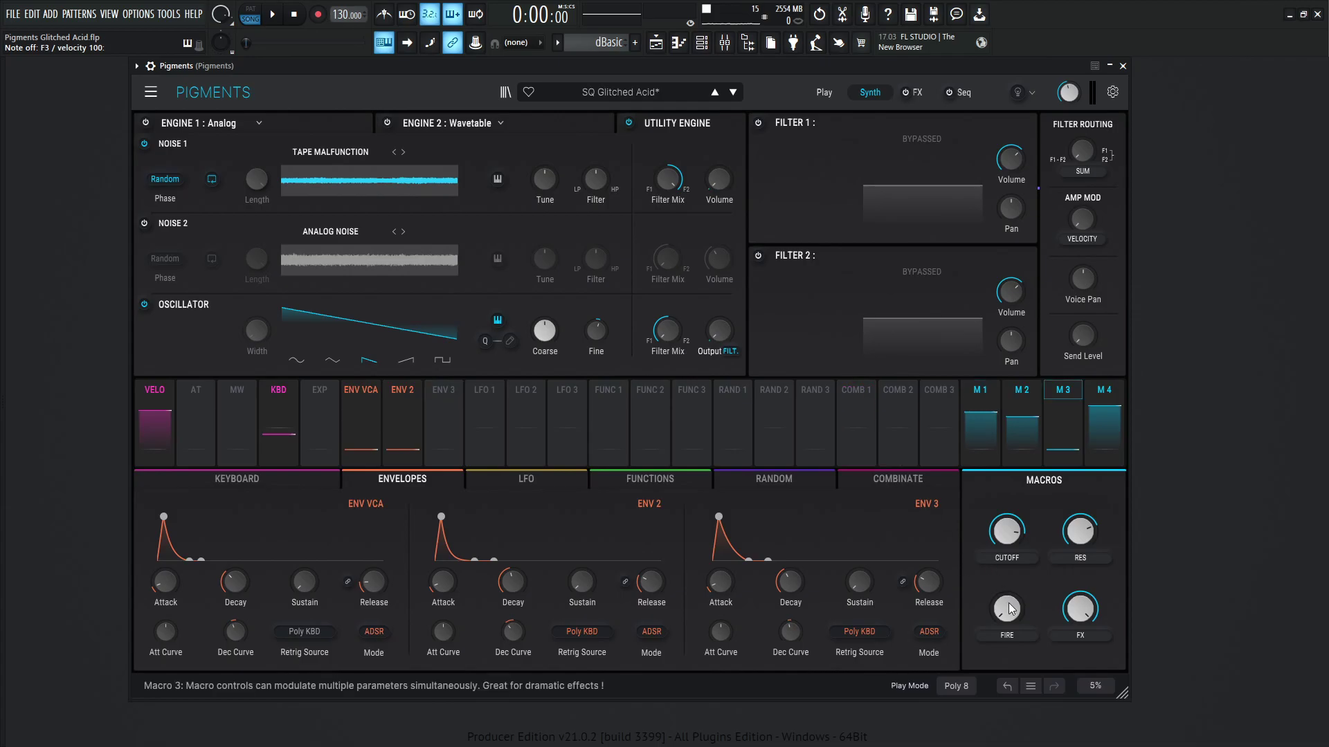
pyautogui.moveTo(1009, 644); pyautogui.dragTo(1009, 626)
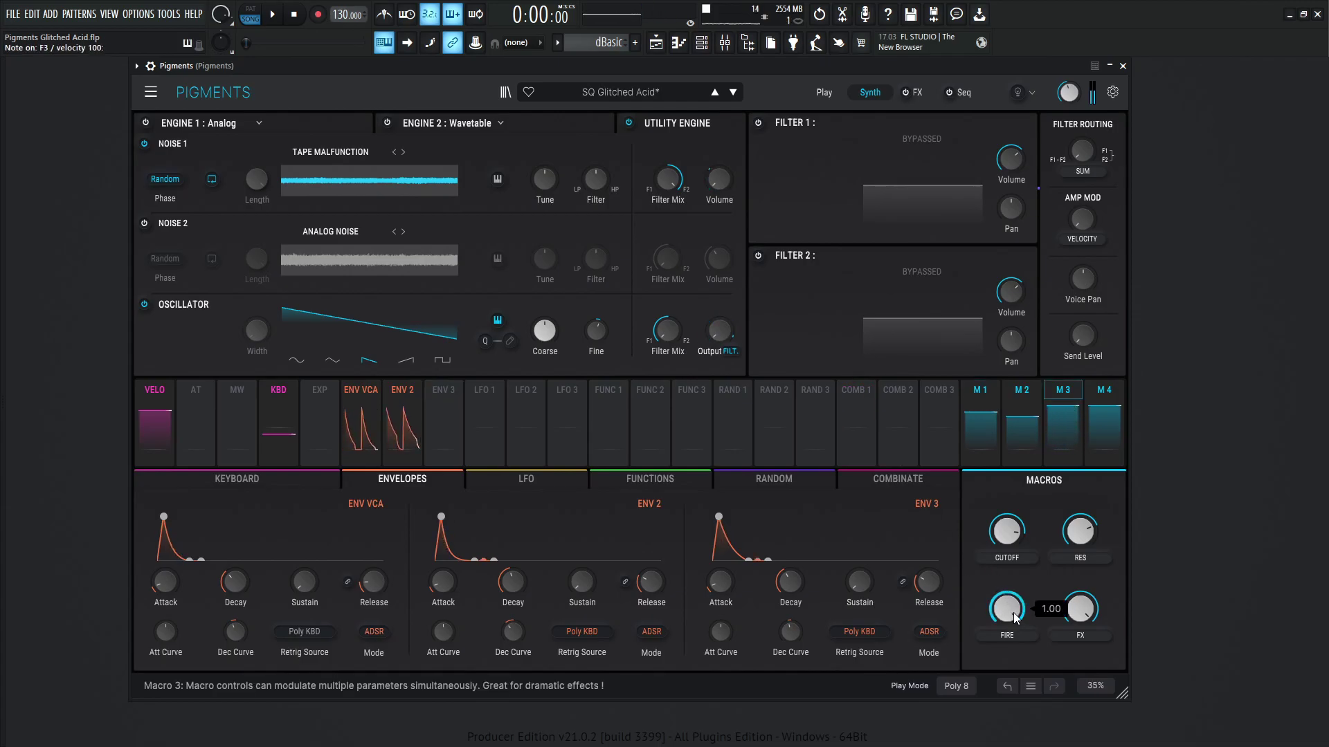
pyautogui.click(144, 305)
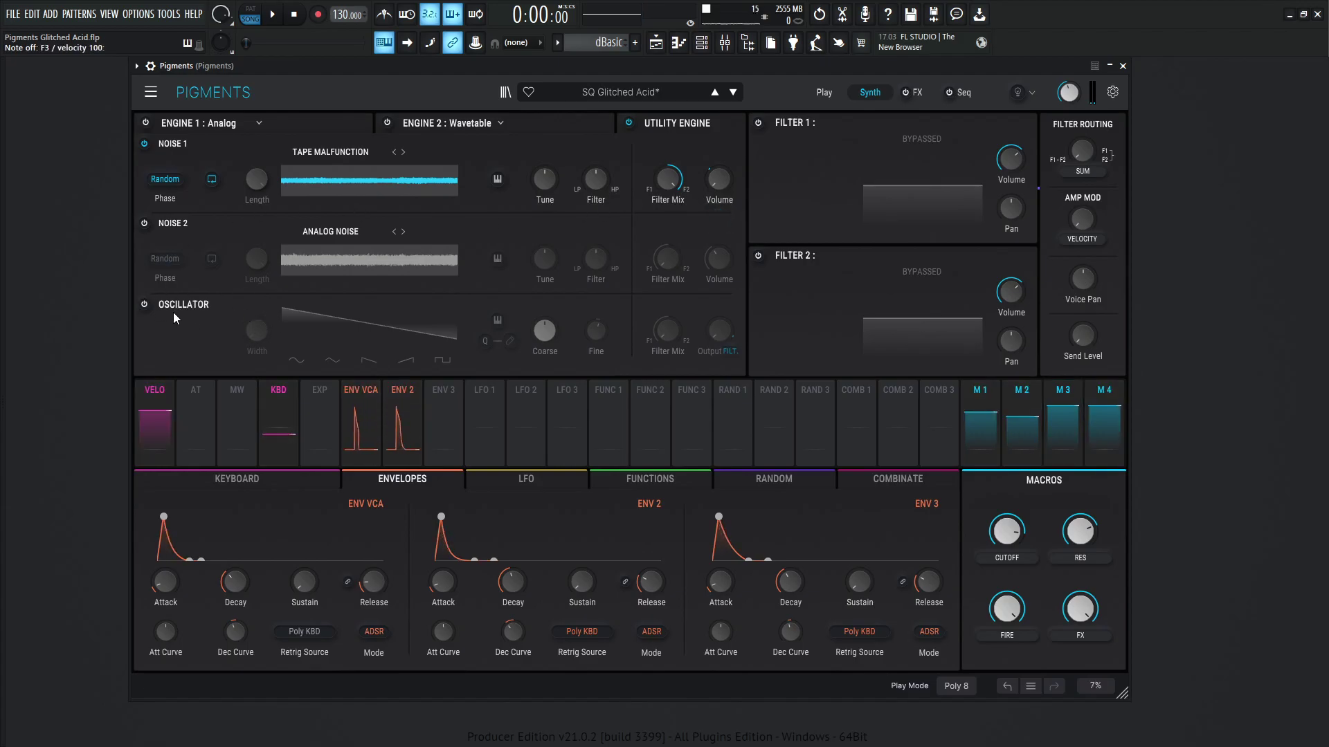
# Re-enable the utility oscillator, mute Noise 1, check its output routing, and lower Fire to about 0.16
pyautogui.click(144, 304)
pyautogui.click(144, 144)
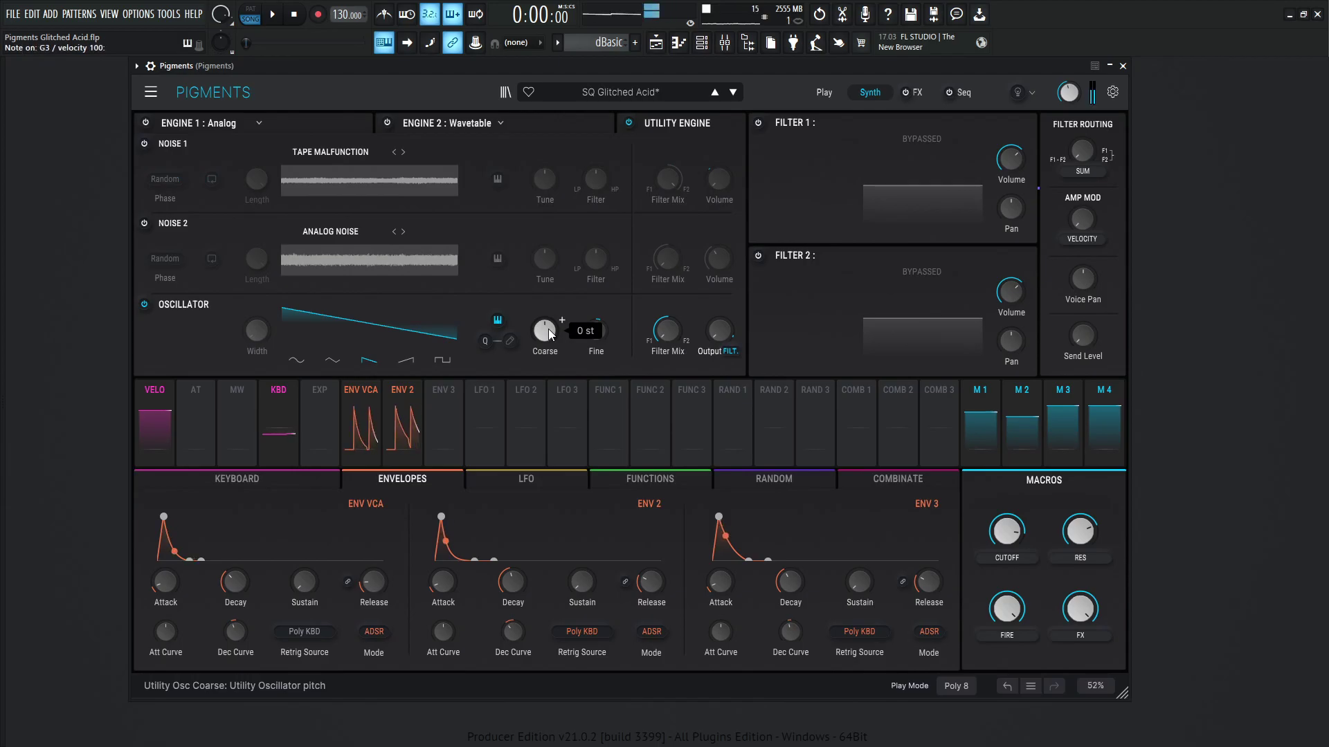
pyautogui.click(728, 352)
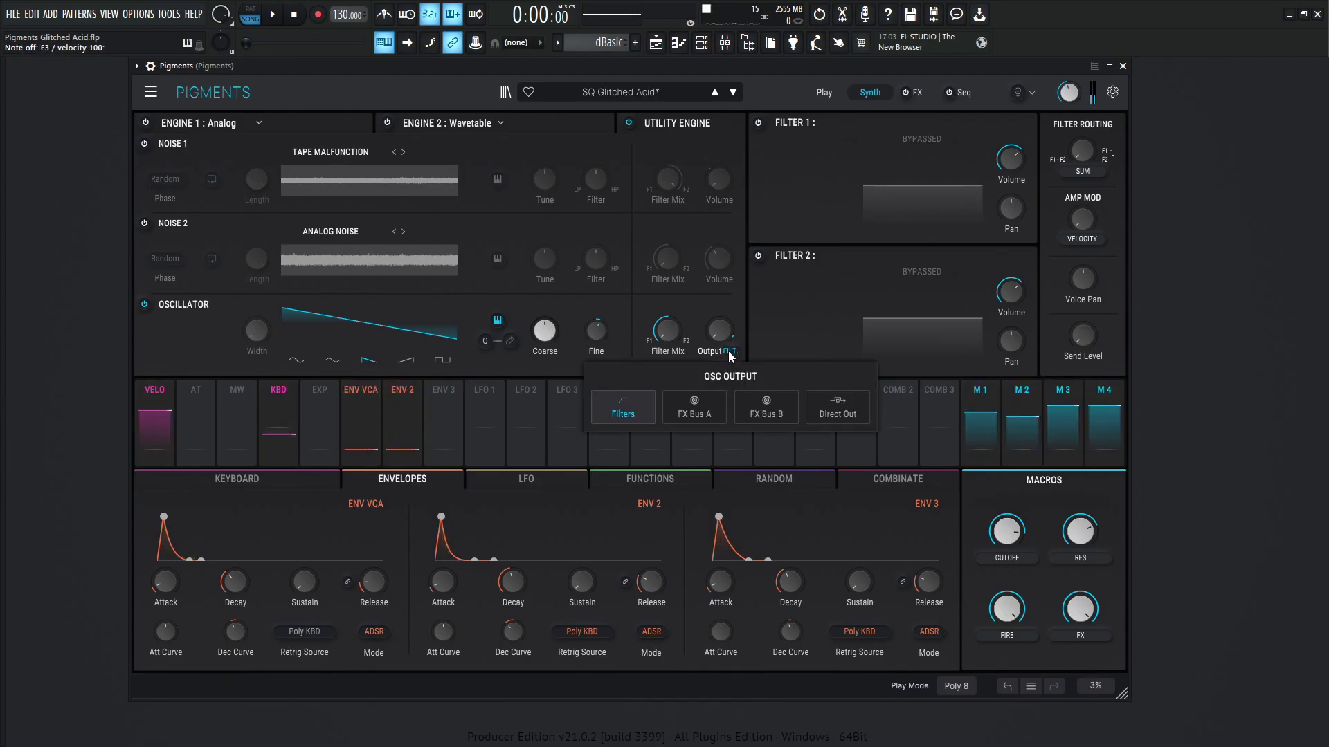
pyautogui.click(739, 302)
pyautogui.moveTo(727, 376)
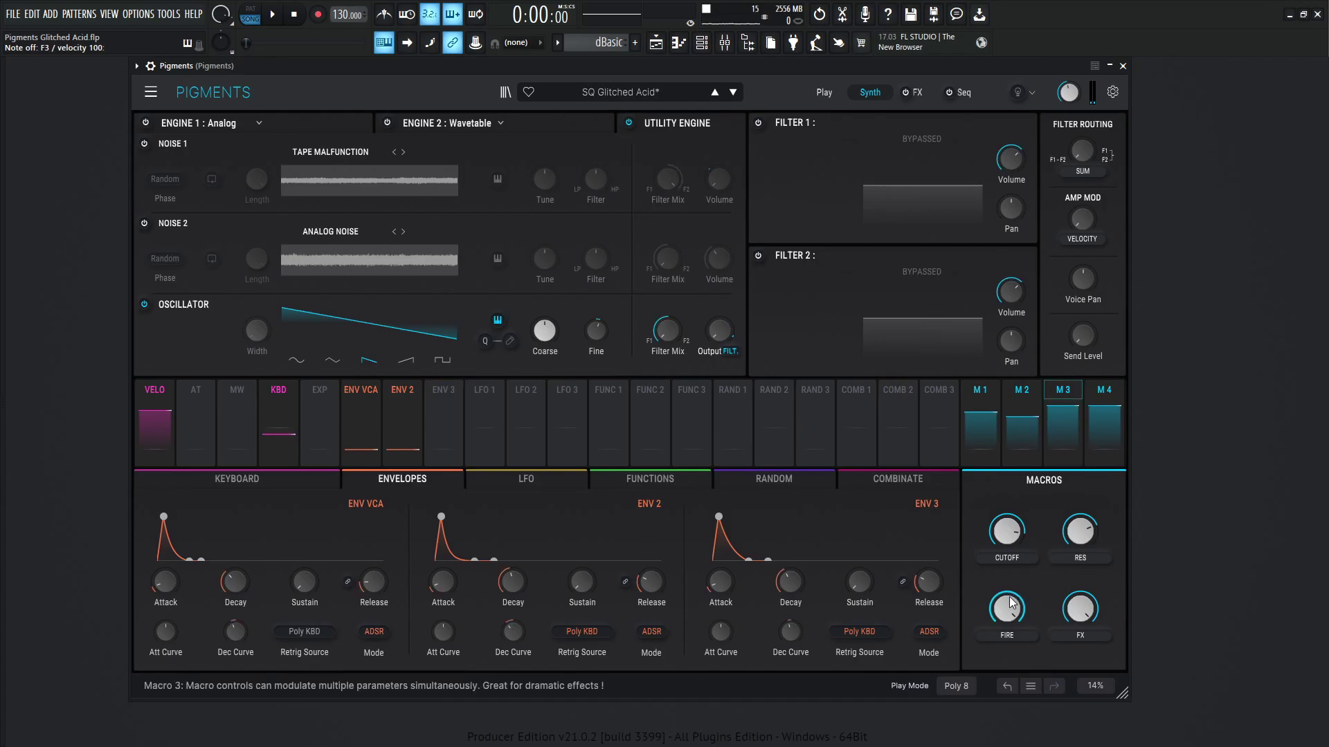
pyautogui.moveTo(1005, 616)
pyautogui.moveTo(1004, 616)
pyautogui.mouseDown()
pyautogui.moveTo(1003, 692)
pyautogui.moveTo(1001, 614)
pyautogui.mouseUp()
# Switch Noise 1 back on and enable both MS-20 filters while sweeping Fire up to about 0.86
pyautogui.click(145, 144)
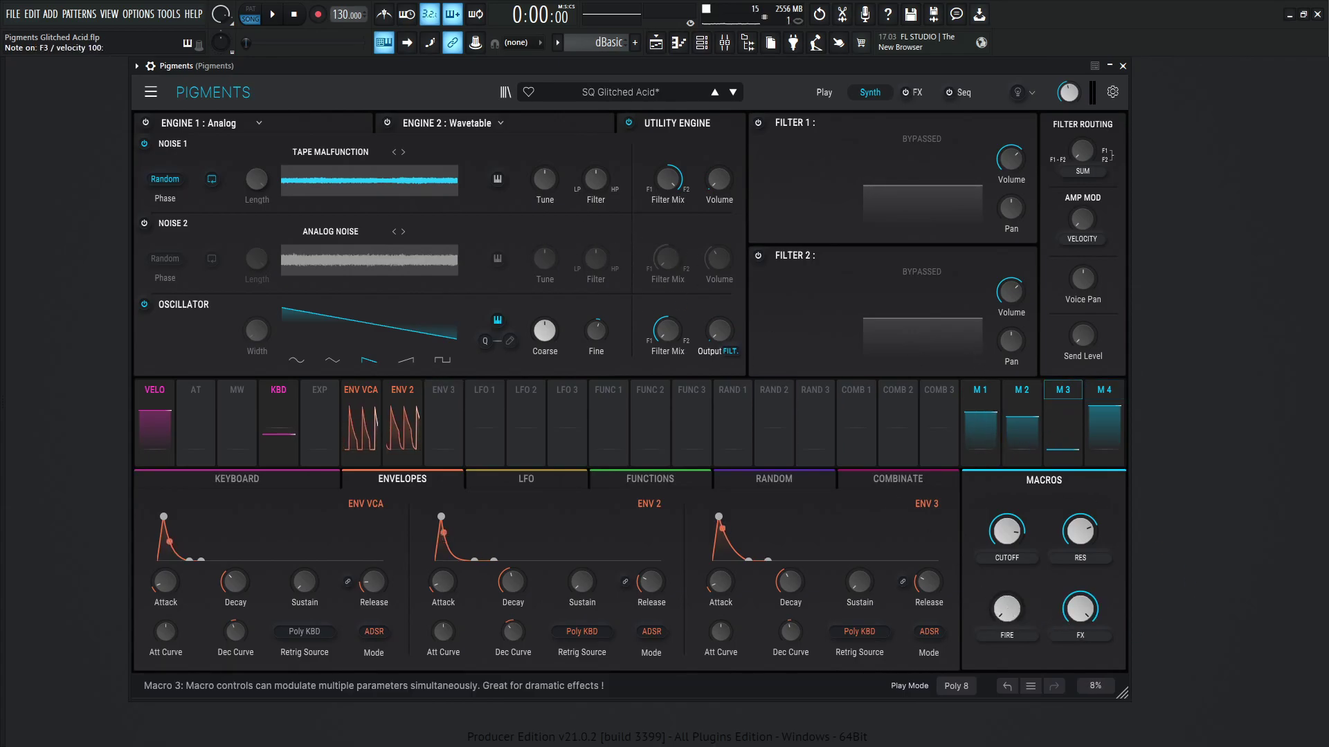
pyautogui.moveTo(1007, 610); pyautogui.dragTo(1007, 567)
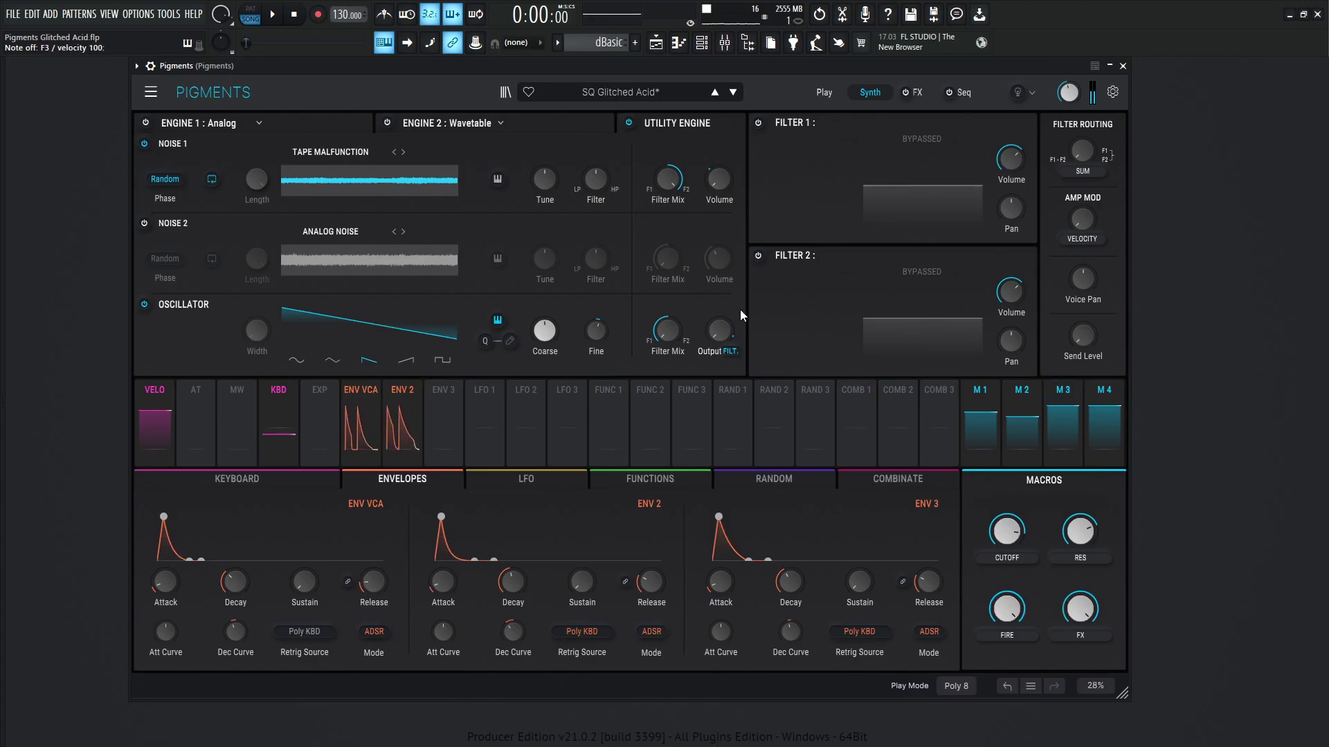
pyautogui.click(758, 123)
pyautogui.click(758, 255)
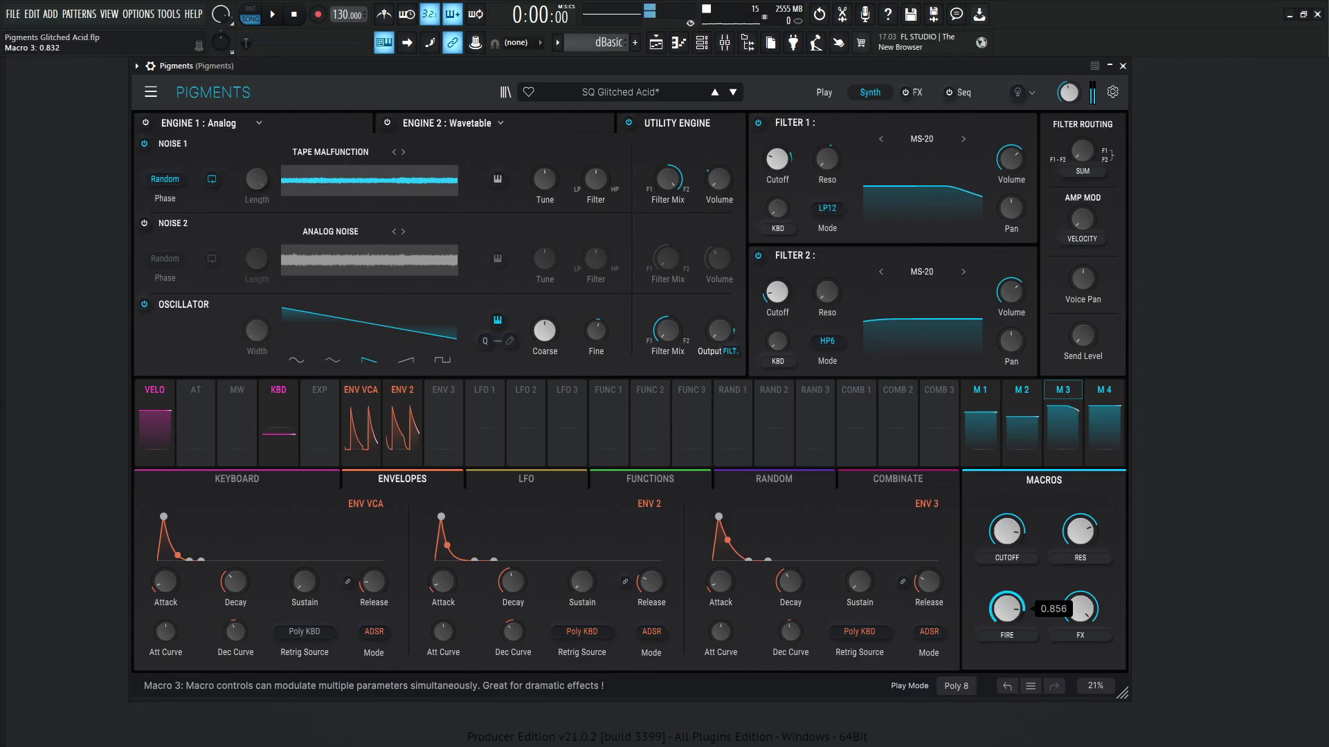
pyautogui.moveTo(1007, 609)
pyautogui.mouseDown()
pyautogui.moveTo(1007, 626)
pyautogui.moveTo(1007, 589)
pyautogui.mouseUp()
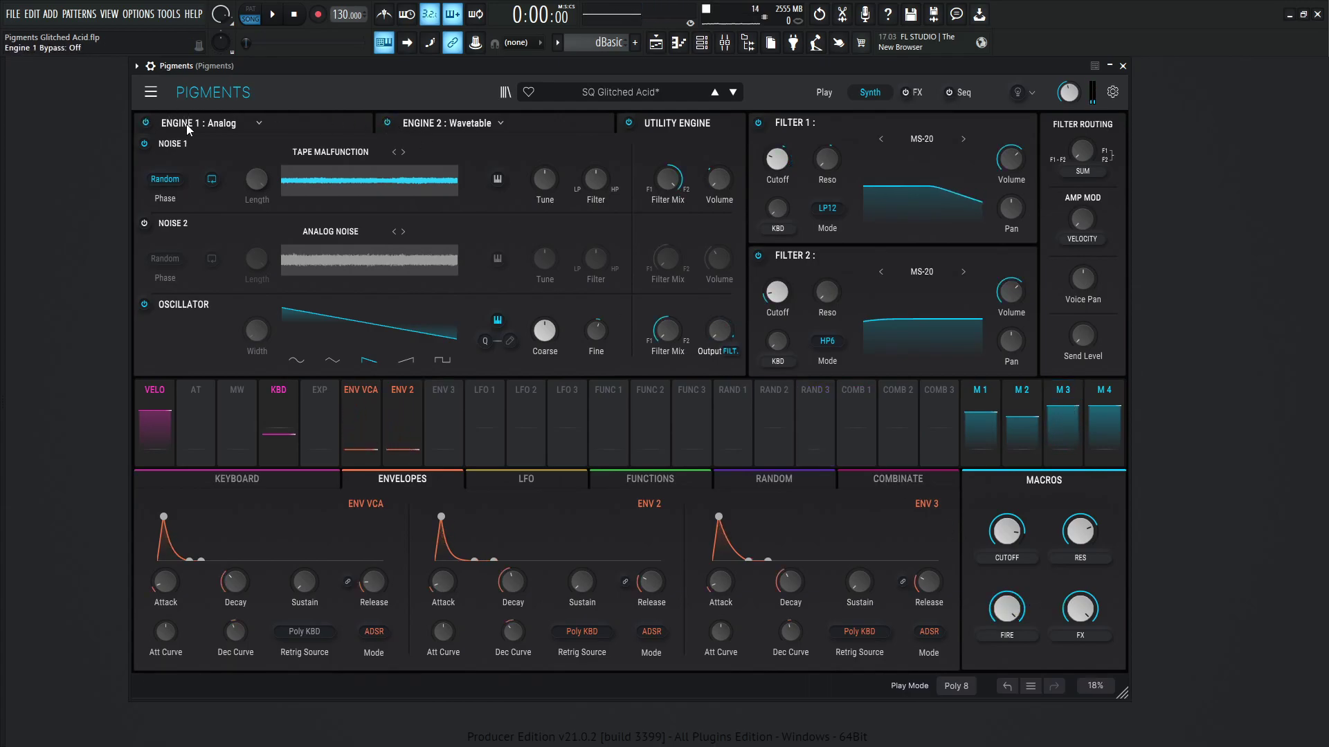
# Turn Fire down to 0.00 and read the amp envelope's 14 ms release and -3.20 decay curve
pyautogui.moveTo(1014, 609); pyautogui.dragTo(1015, 582)
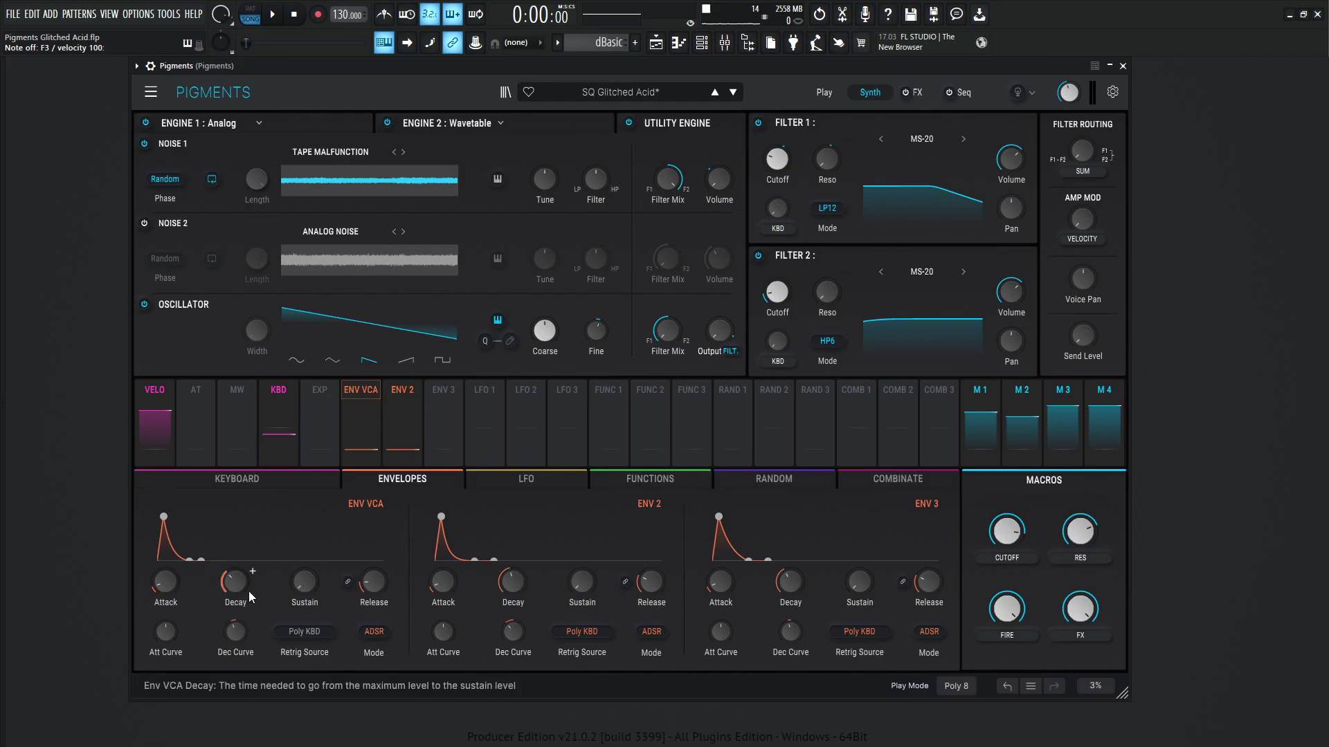
pyautogui.moveTo(226, 590)
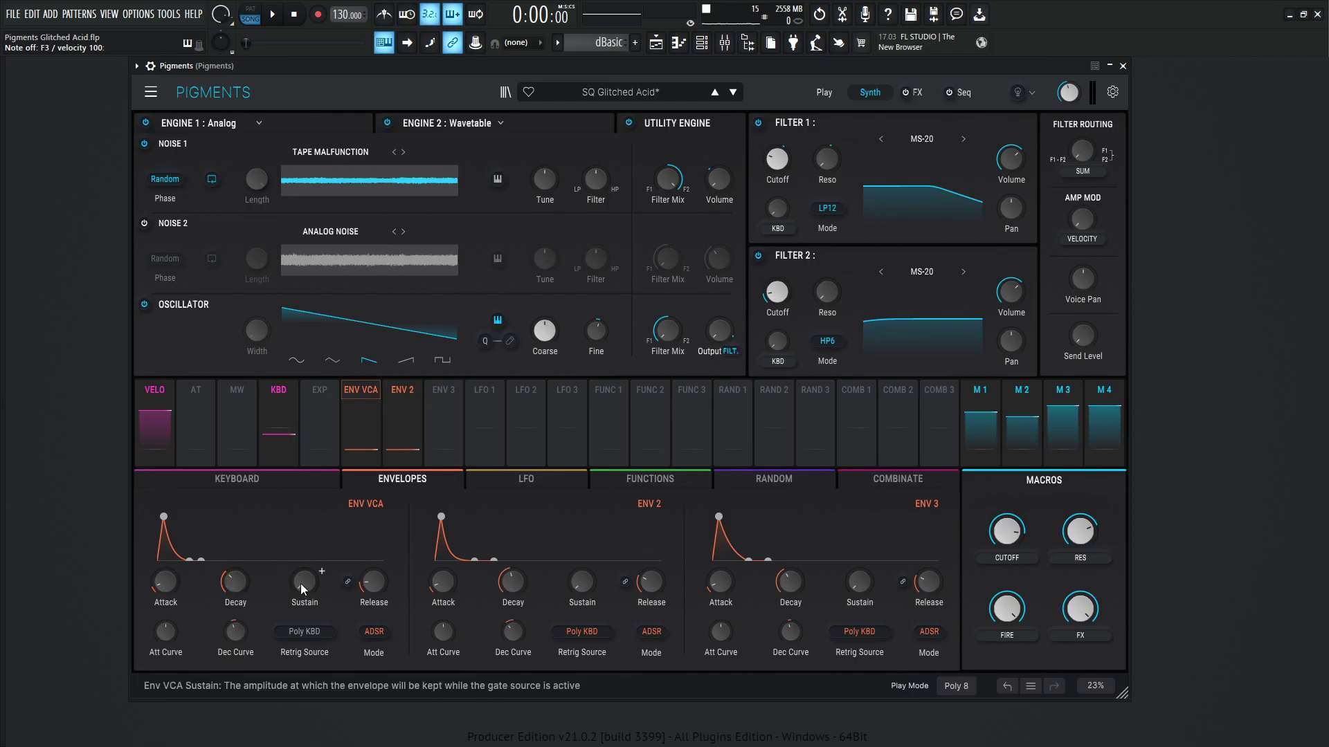
pyautogui.moveTo(363, 587)
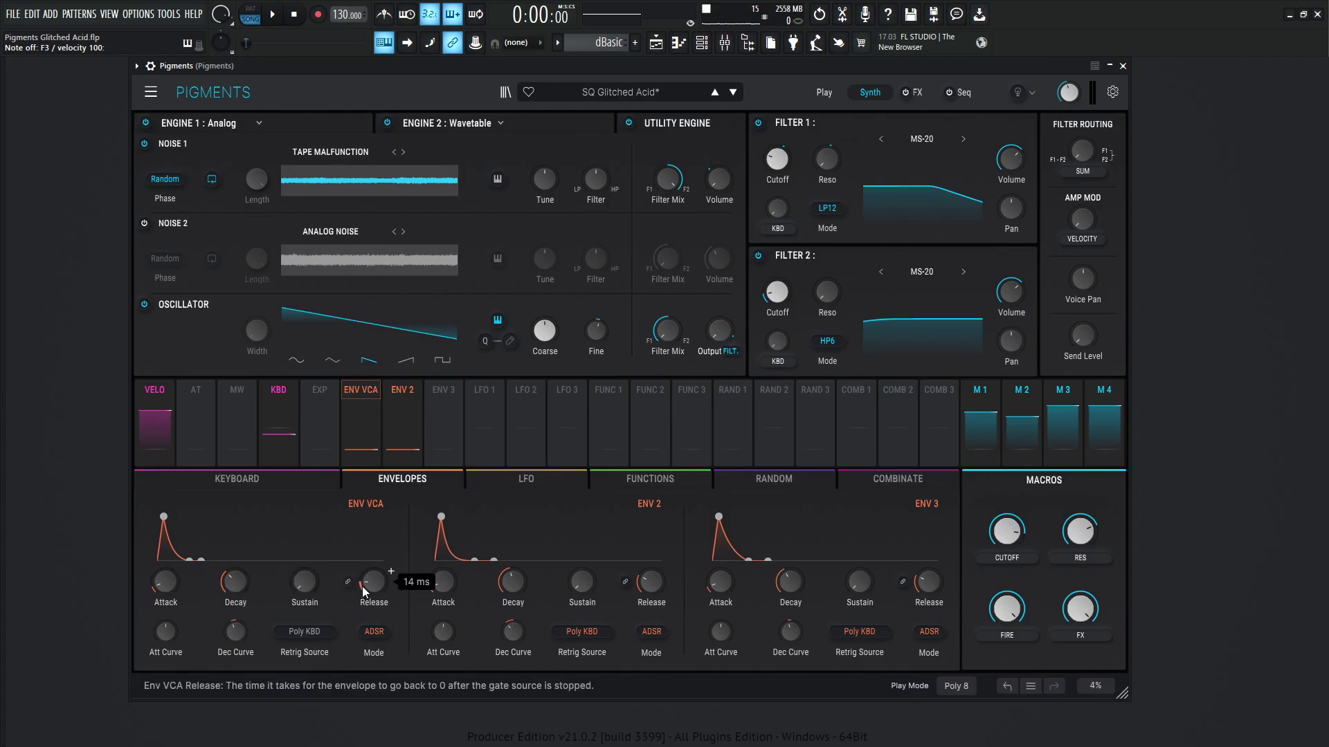
pyautogui.moveTo(169, 633)
pyautogui.moveTo(238, 638)
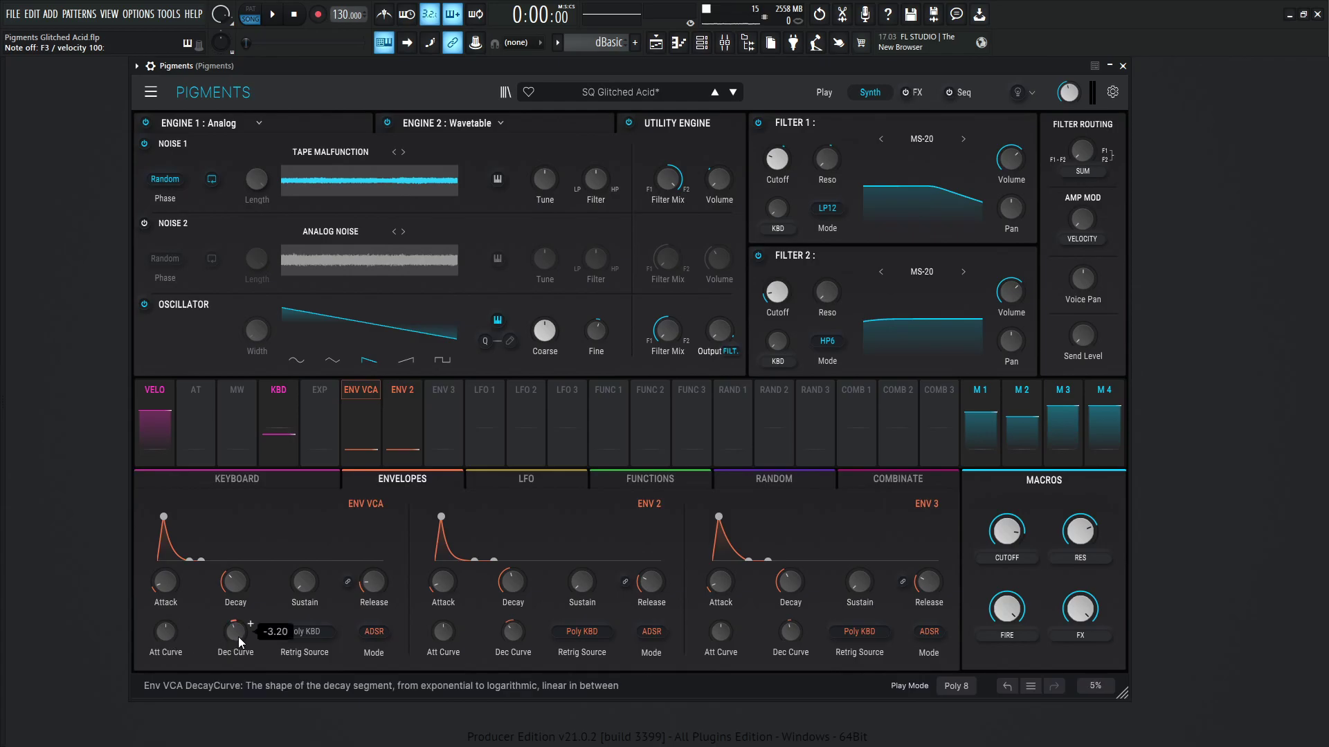
pyautogui.moveTo(436, 583)
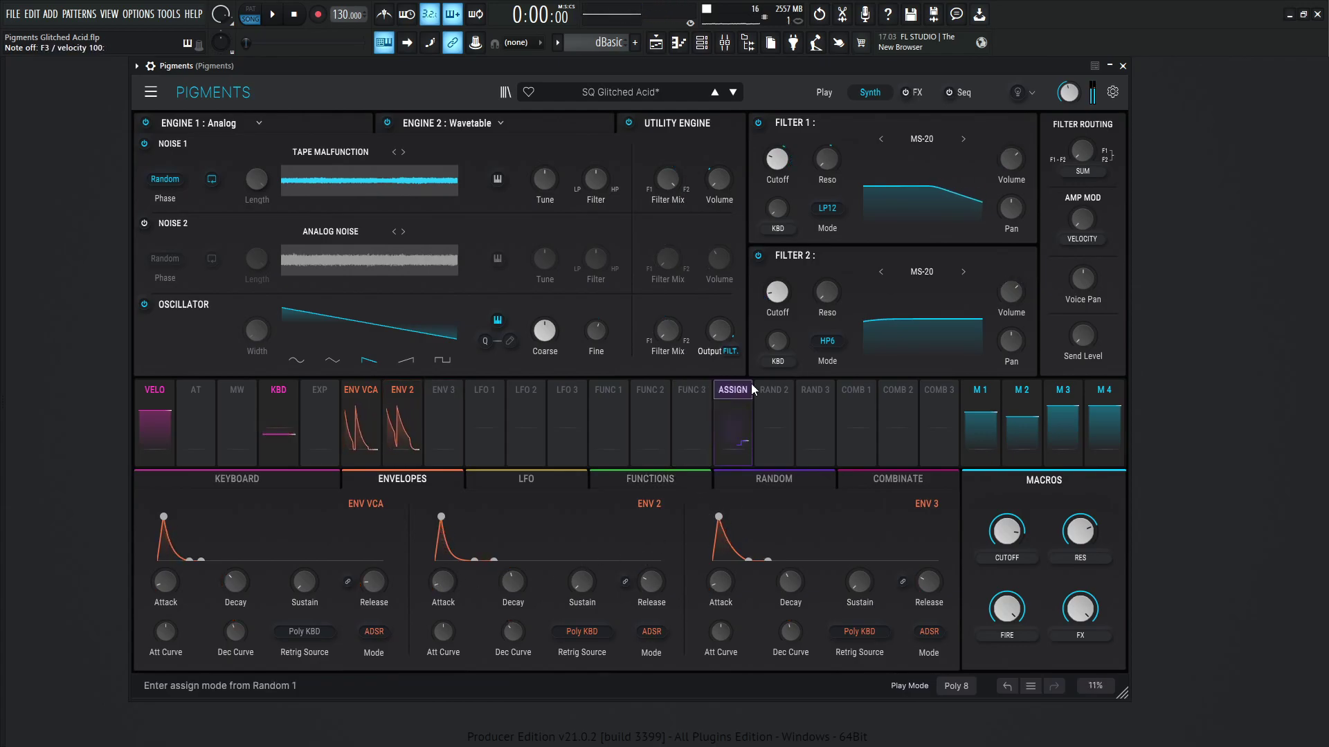
# Switch on the effects section and bypass the Reverb, Multiband and ParamEQ in FX A
pyautogui.click(917, 92)
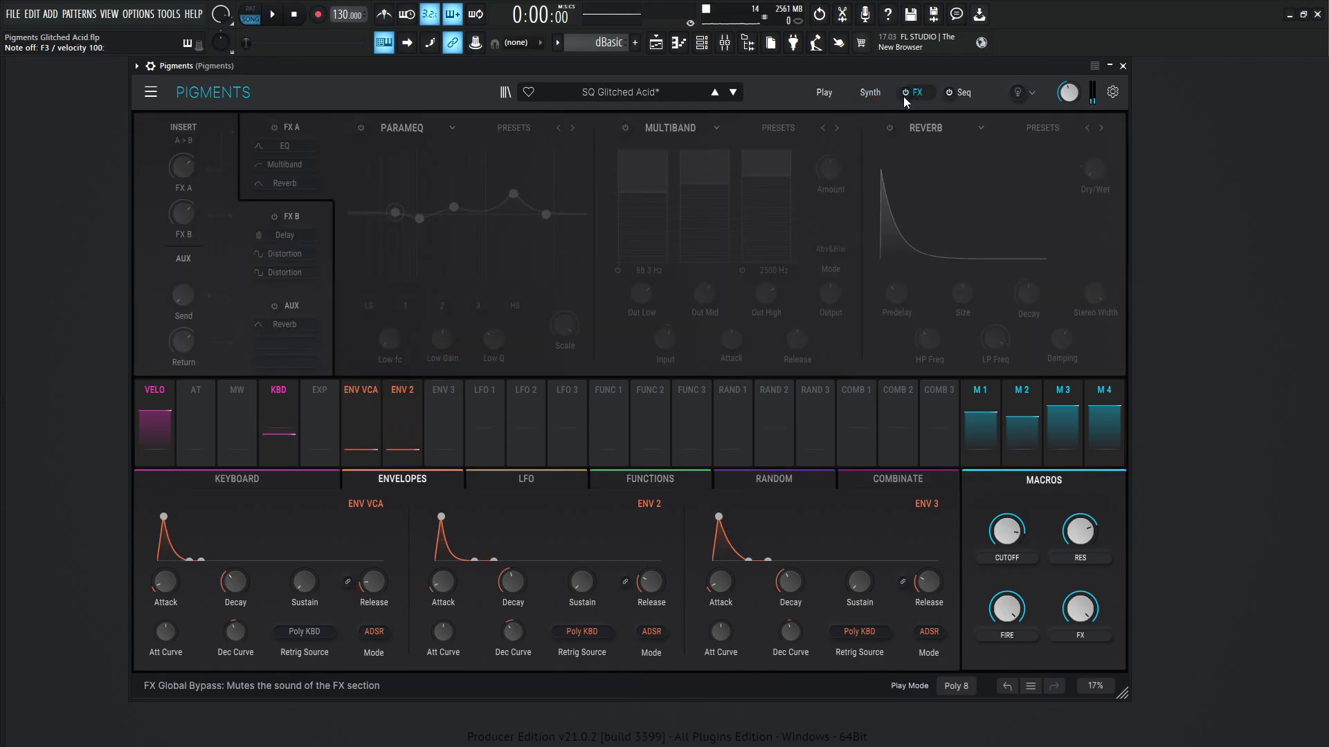
pyautogui.click(904, 92)
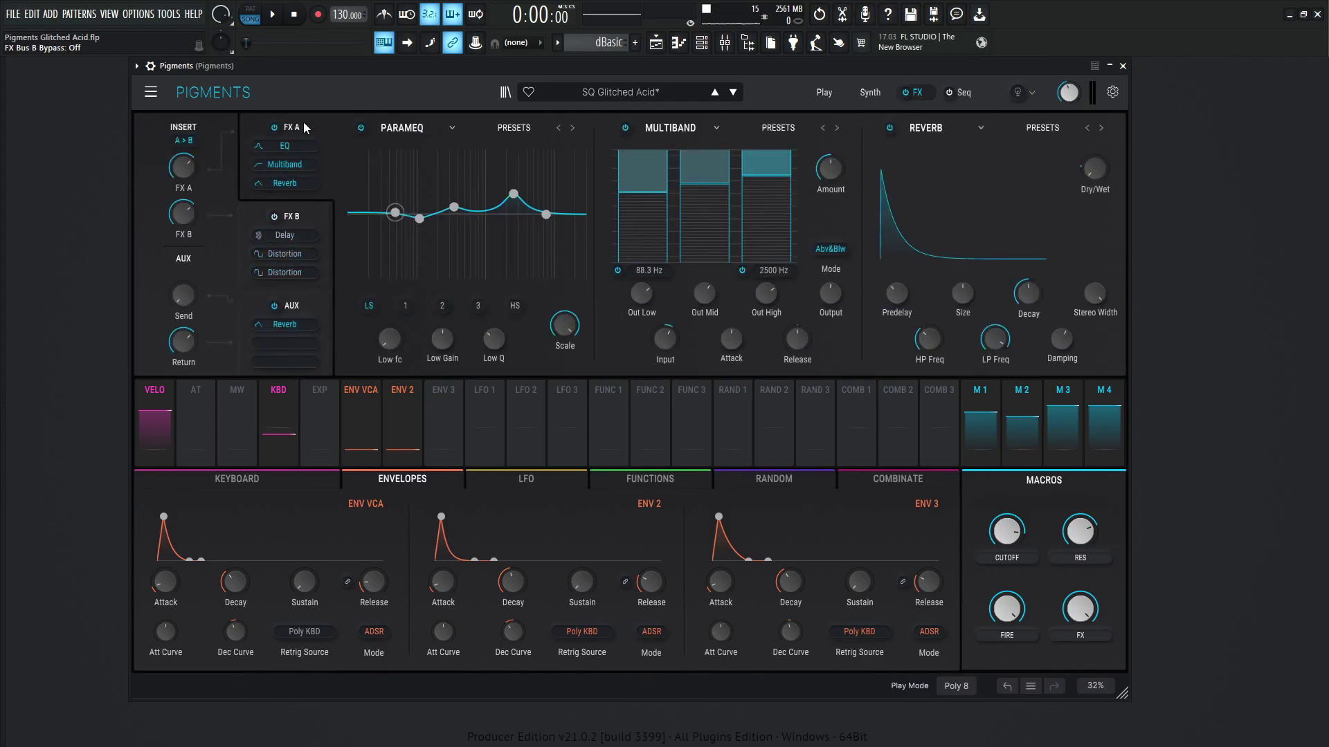
pyautogui.click(889, 128)
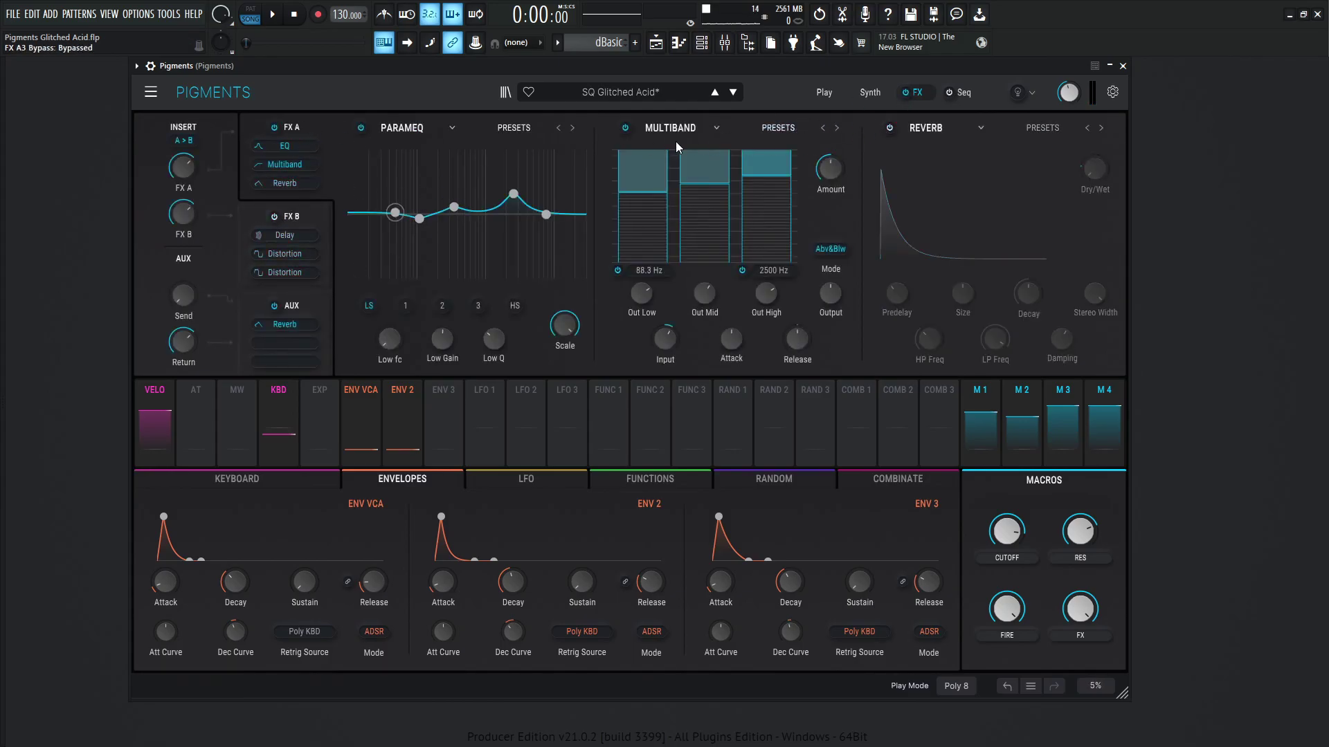
pyautogui.click(626, 127)
pyautogui.click(362, 128)
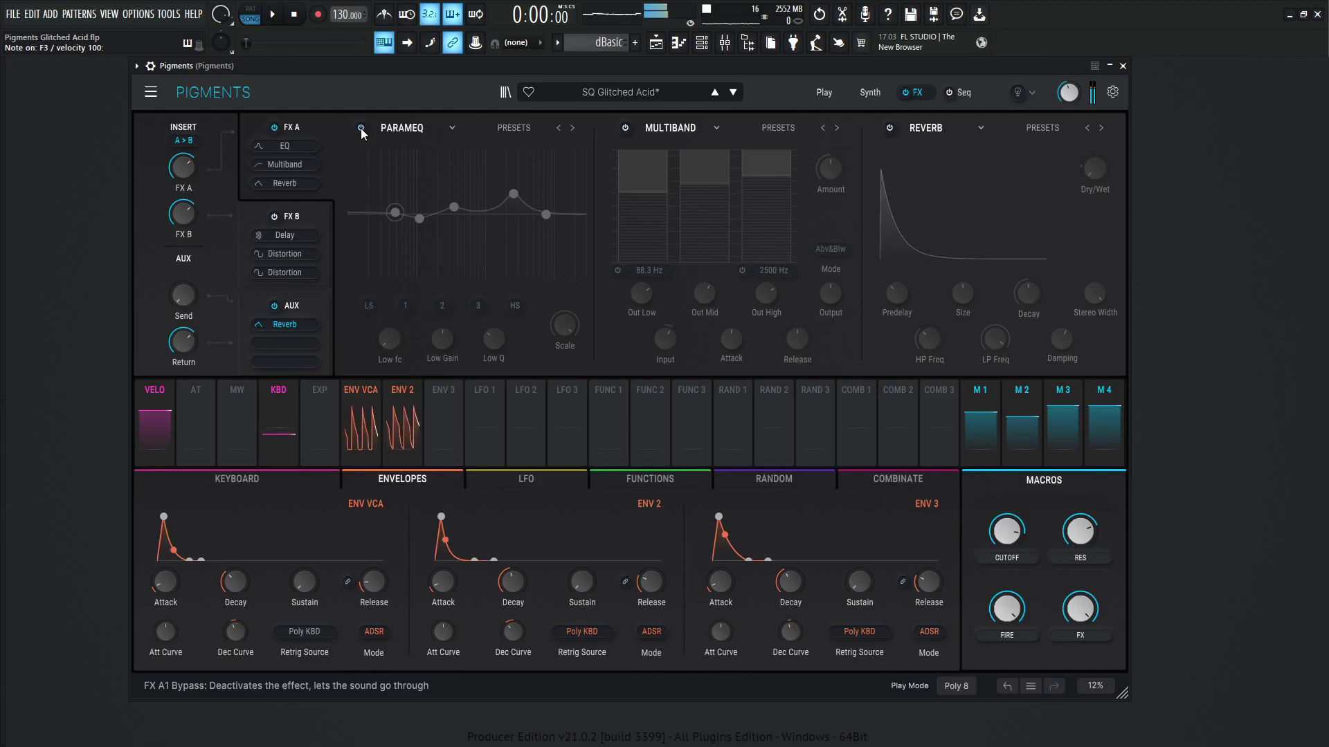
# Re-enable the ParamEQ and view the settings of its peak band 3
pyautogui.click(360, 129)
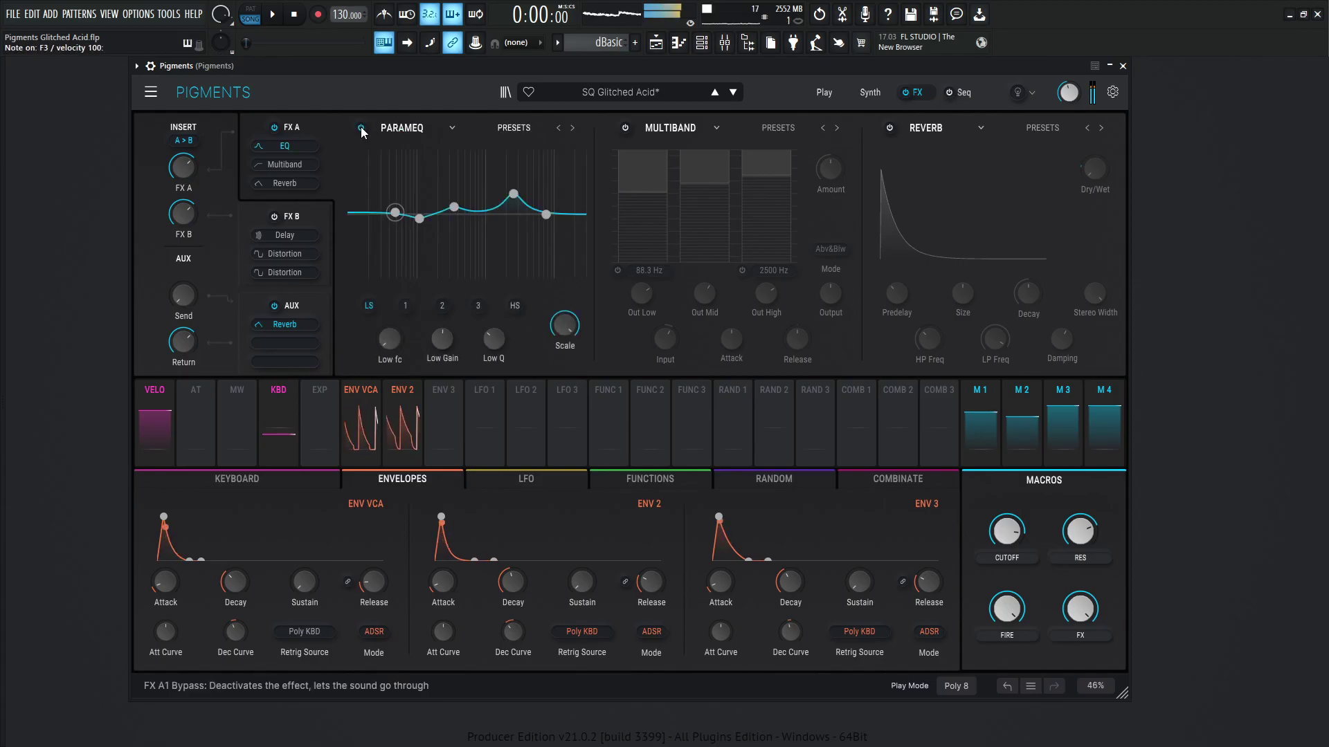
pyautogui.click(419, 219)
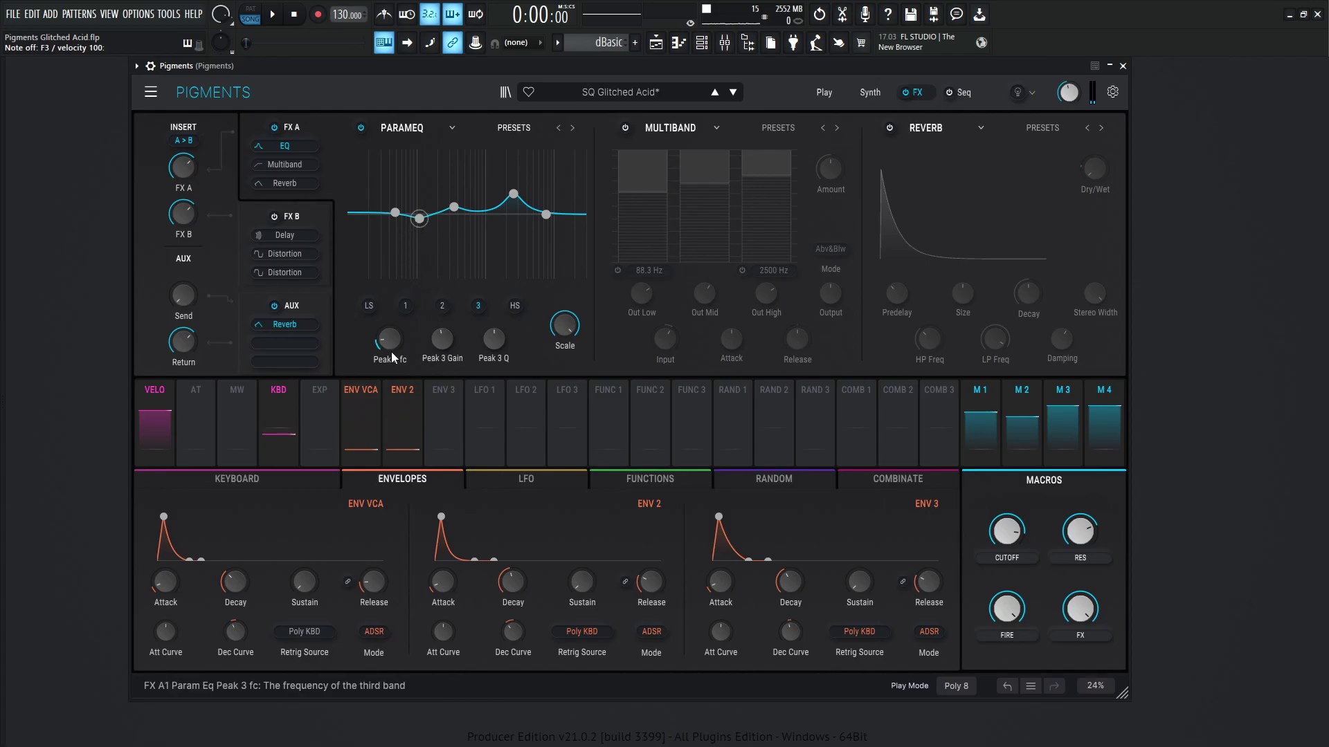
pyautogui.moveTo(392, 342)
pyautogui.moveTo(445, 347)
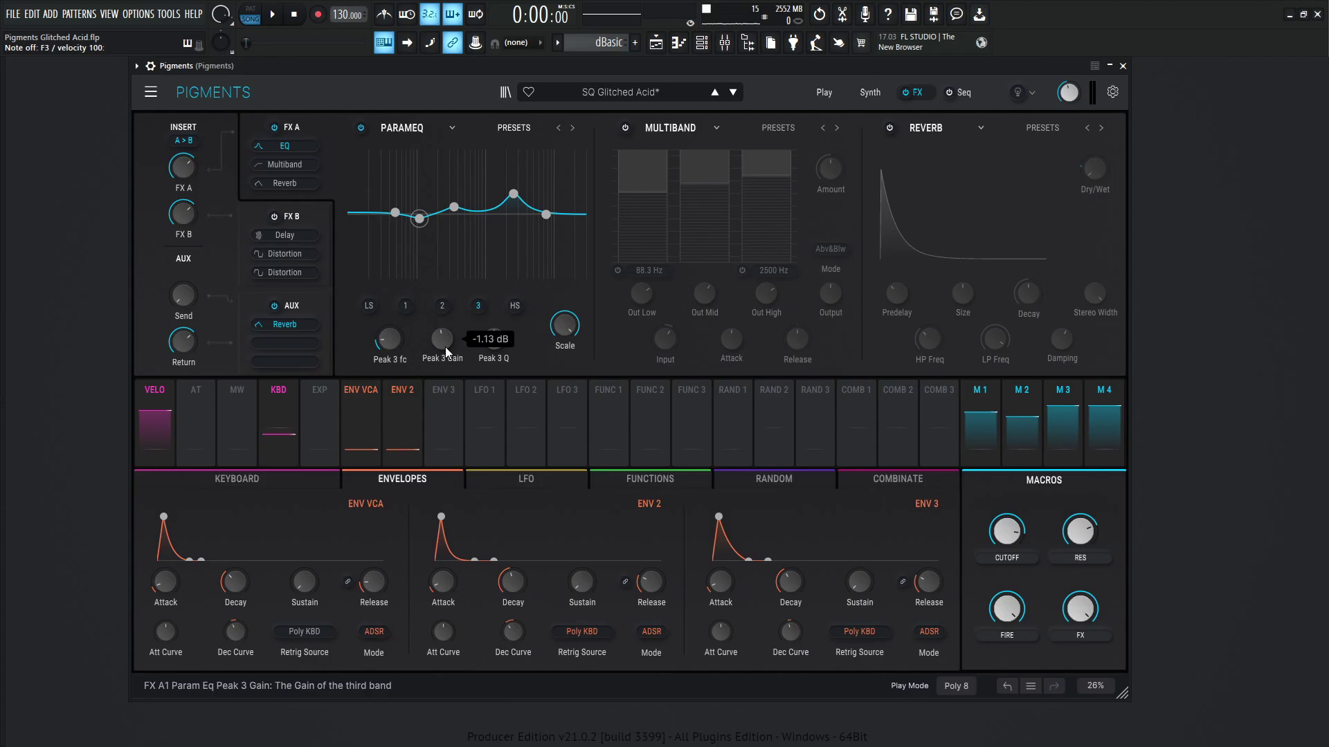
# Compare peak band 1's frequency, gain and Q with band 3, ending on band 1
pyautogui.click(454, 207)
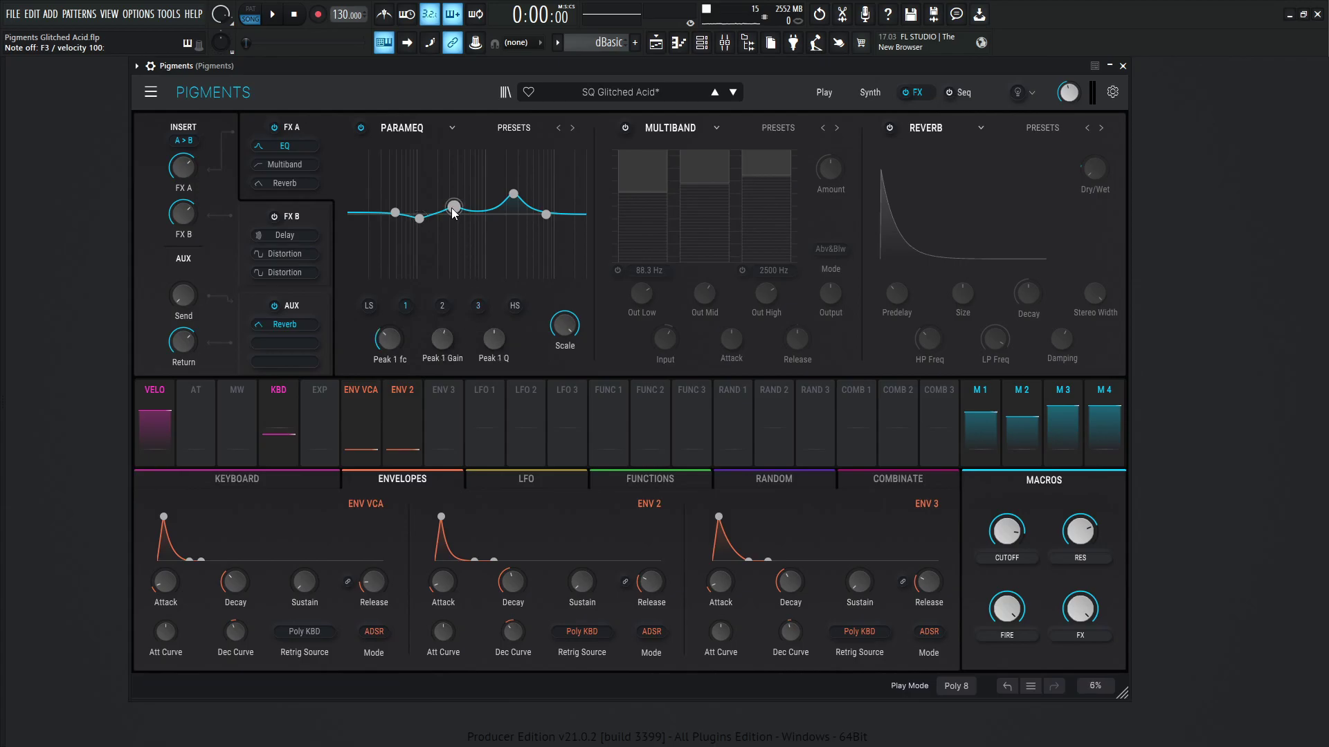
pyautogui.moveTo(393, 347)
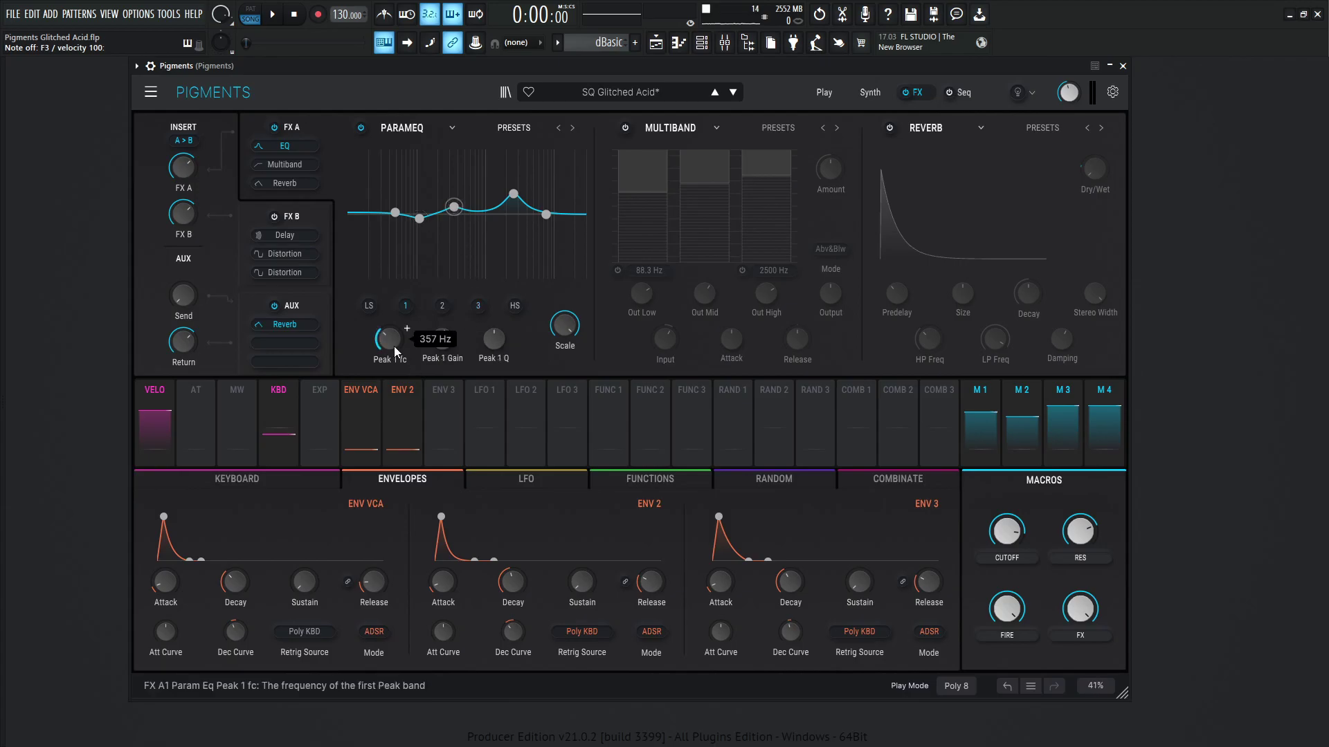
pyautogui.moveTo(440, 345)
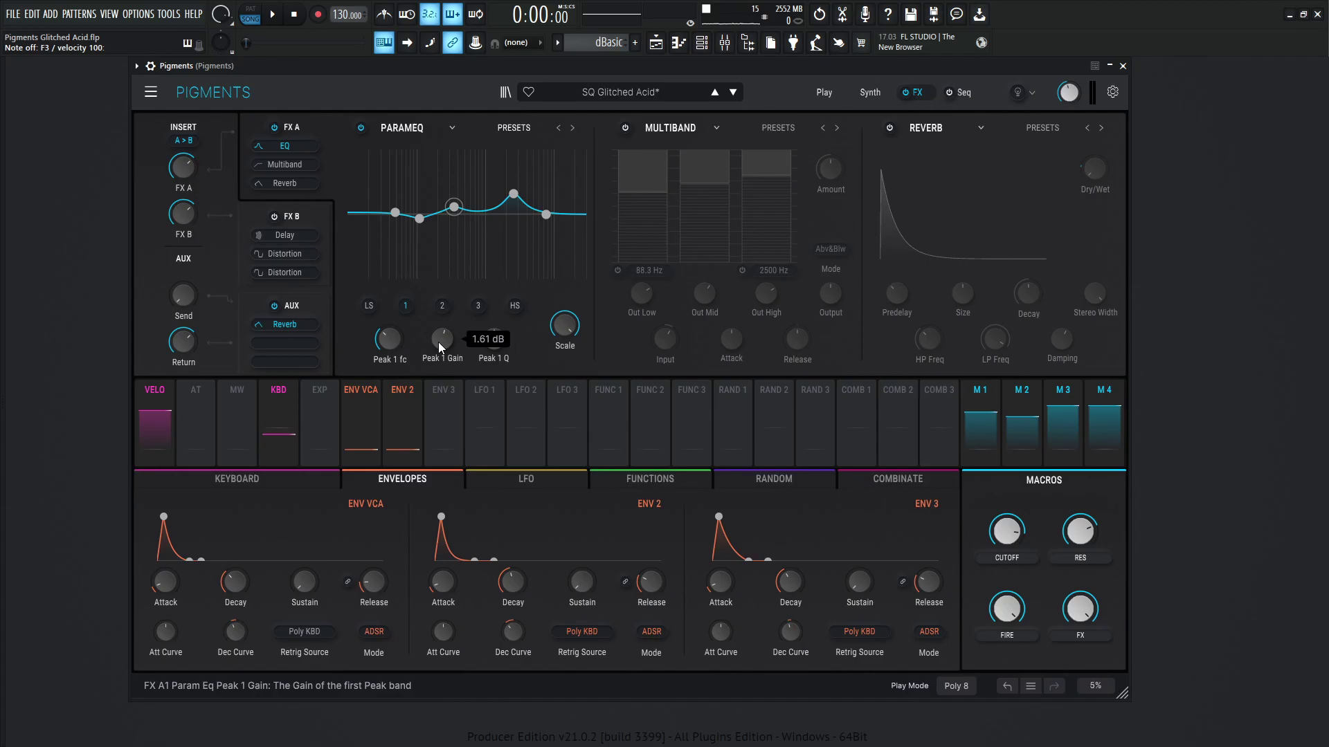
pyautogui.moveTo(488, 342)
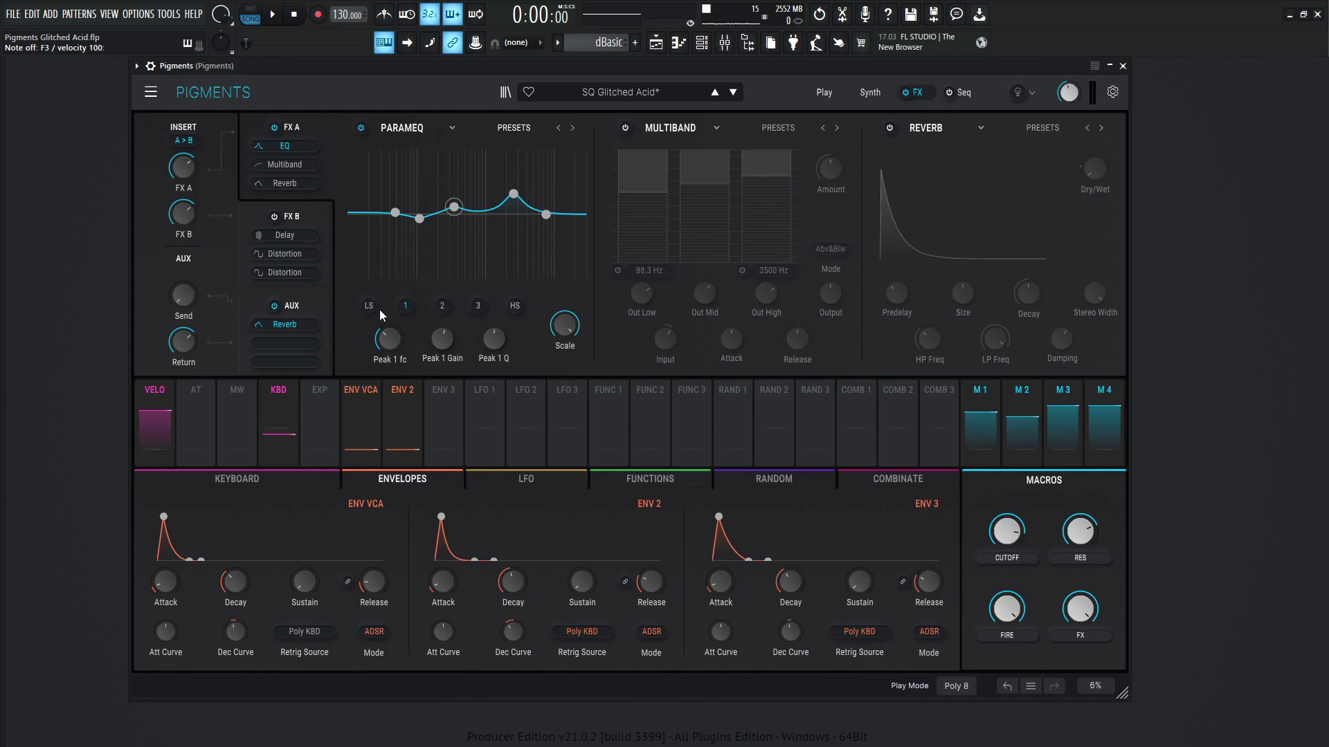
pyautogui.click(418, 219)
pyautogui.moveTo(494, 343)
pyautogui.click(401, 306)
# Inspect peak band 2's Q of 1.23, the low shelf gain, then the -0.161 dB high shelf
pyautogui.click(513, 194)
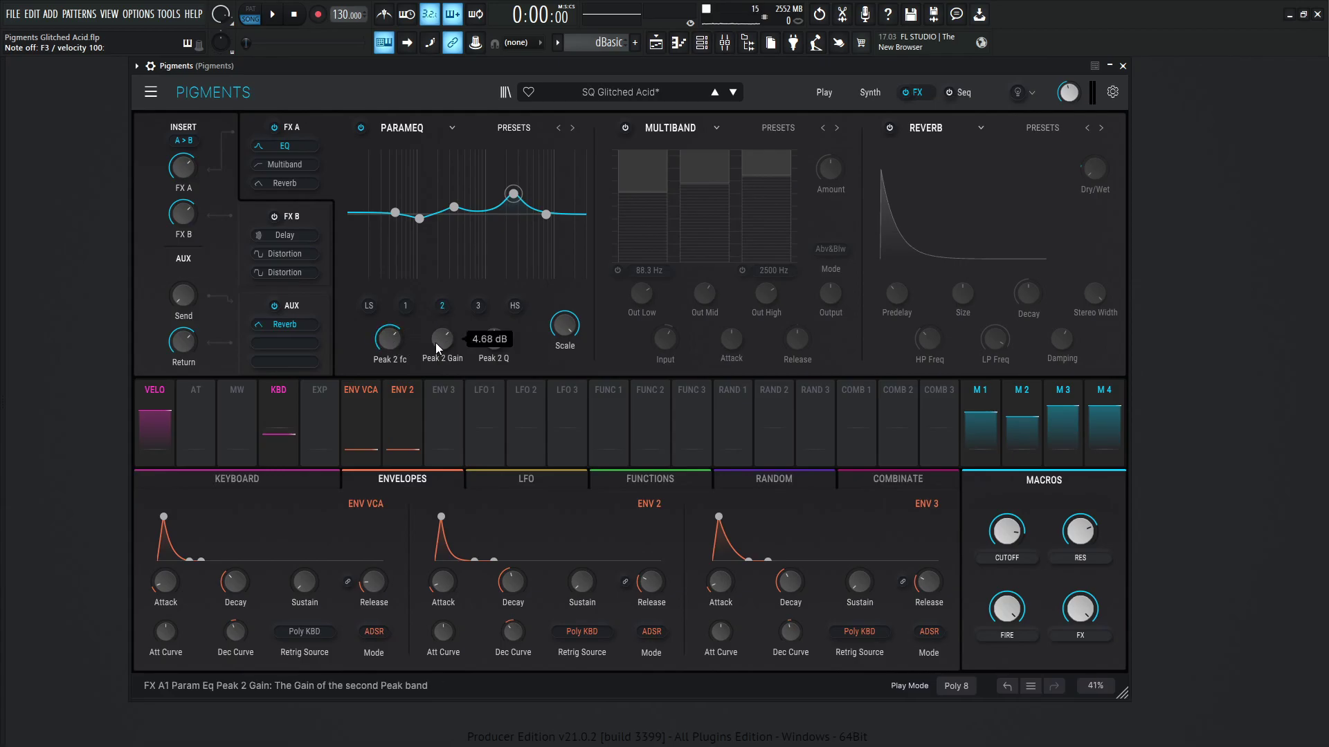
pyautogui.moveTo(492, 344)
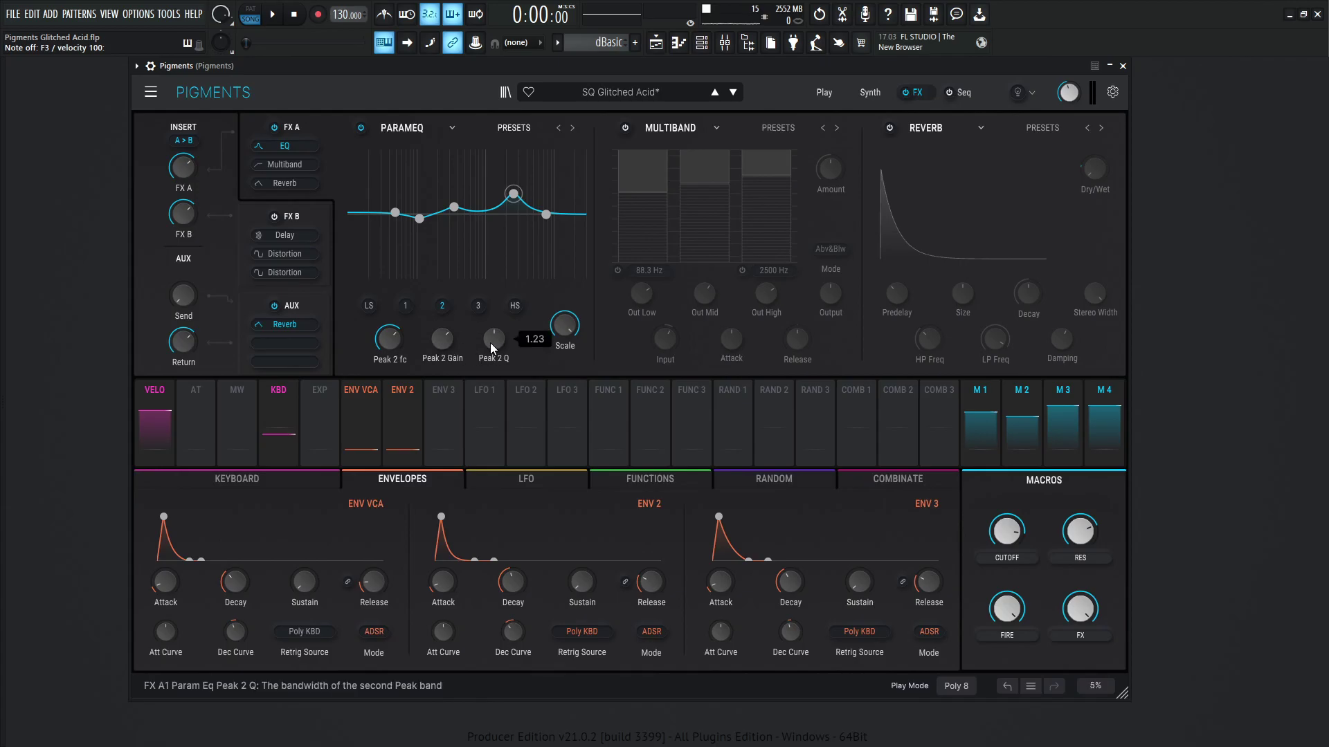
pyautogui.click(510, 306)
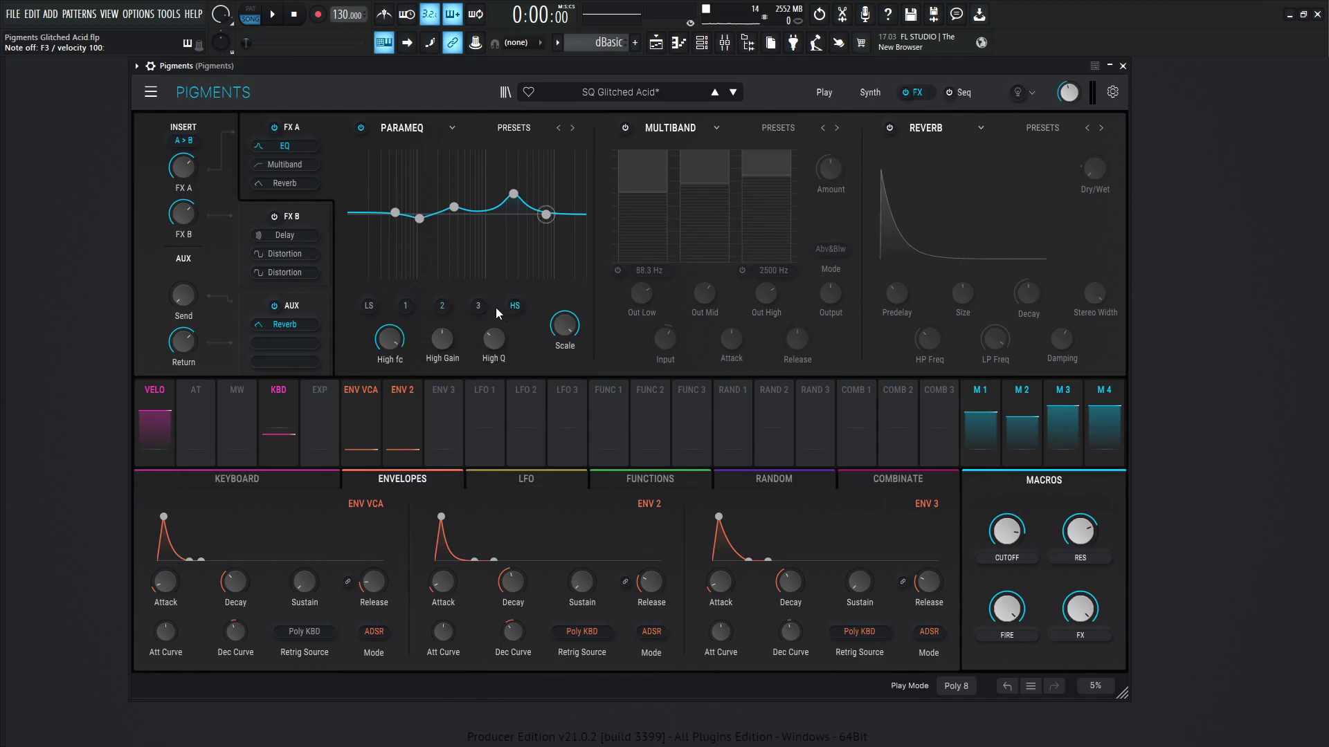
pyautogui.click(369, 306)
pyautogui.moveTo(436, 339)
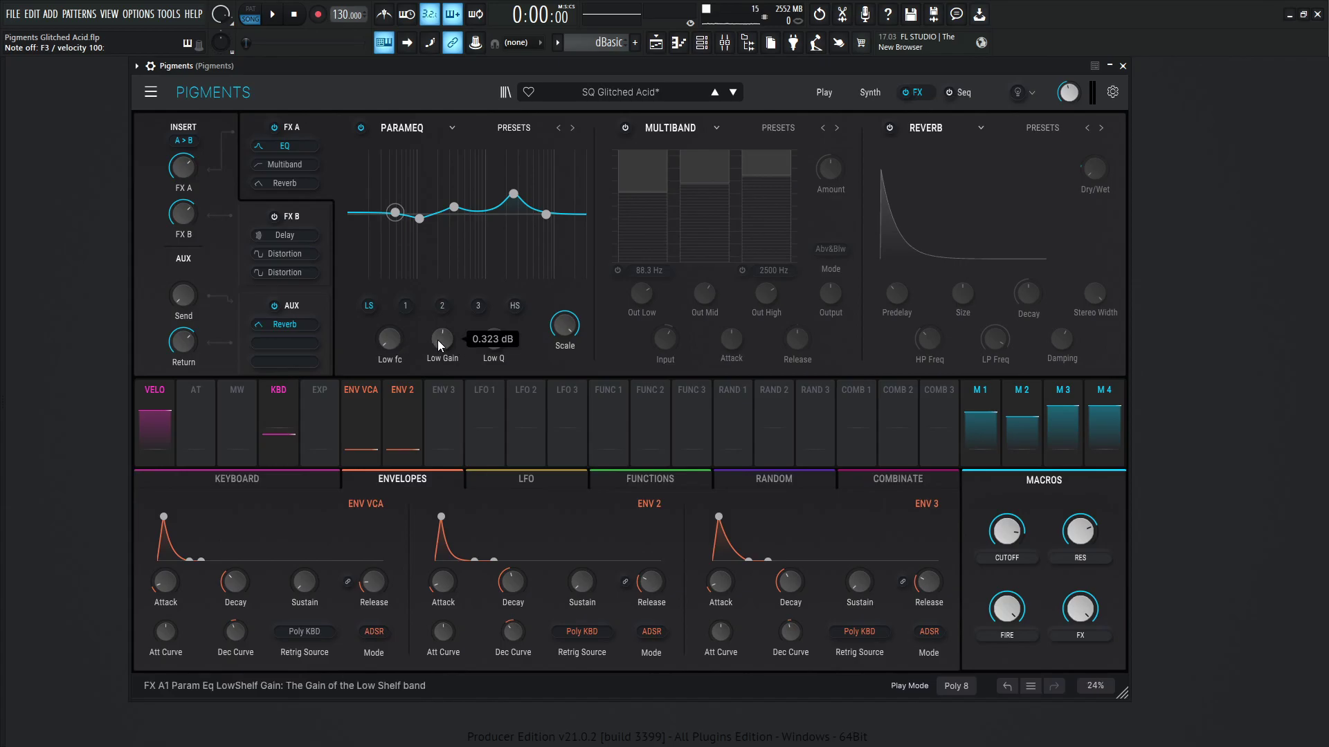
pyautogui.click(514, 305)
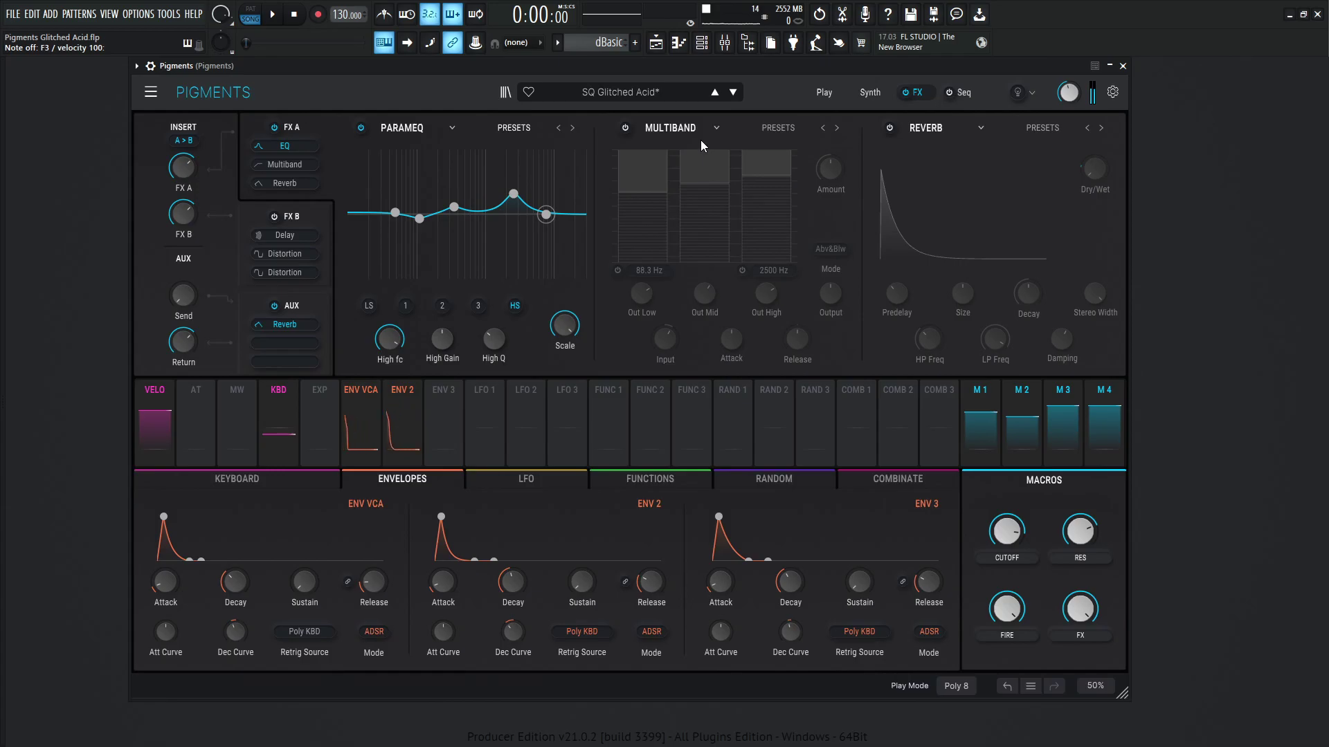
# Switch the Multiband back on and lower the Cutoff macro to 0.168
pyautogui.click(625, 129)
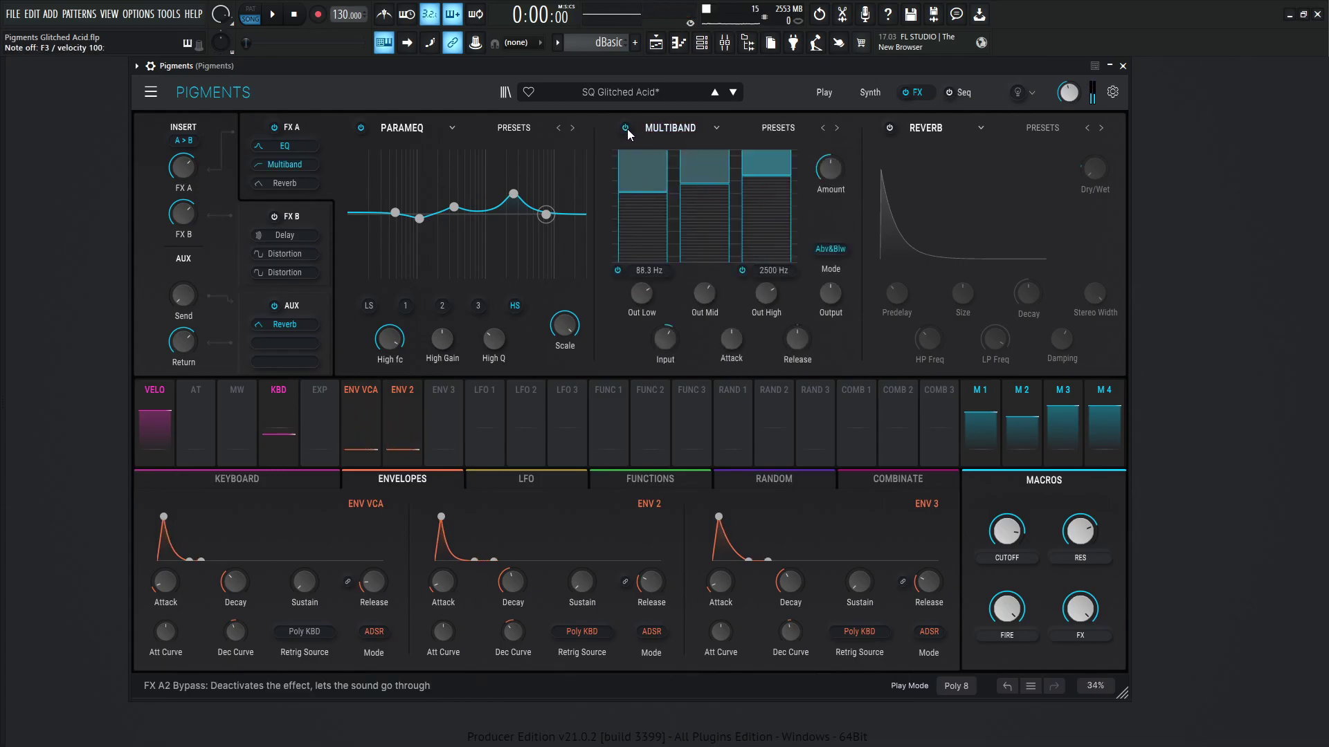
pyautogui.moveTo(1007, 531); pyautogui.dragTo(1007, 561)
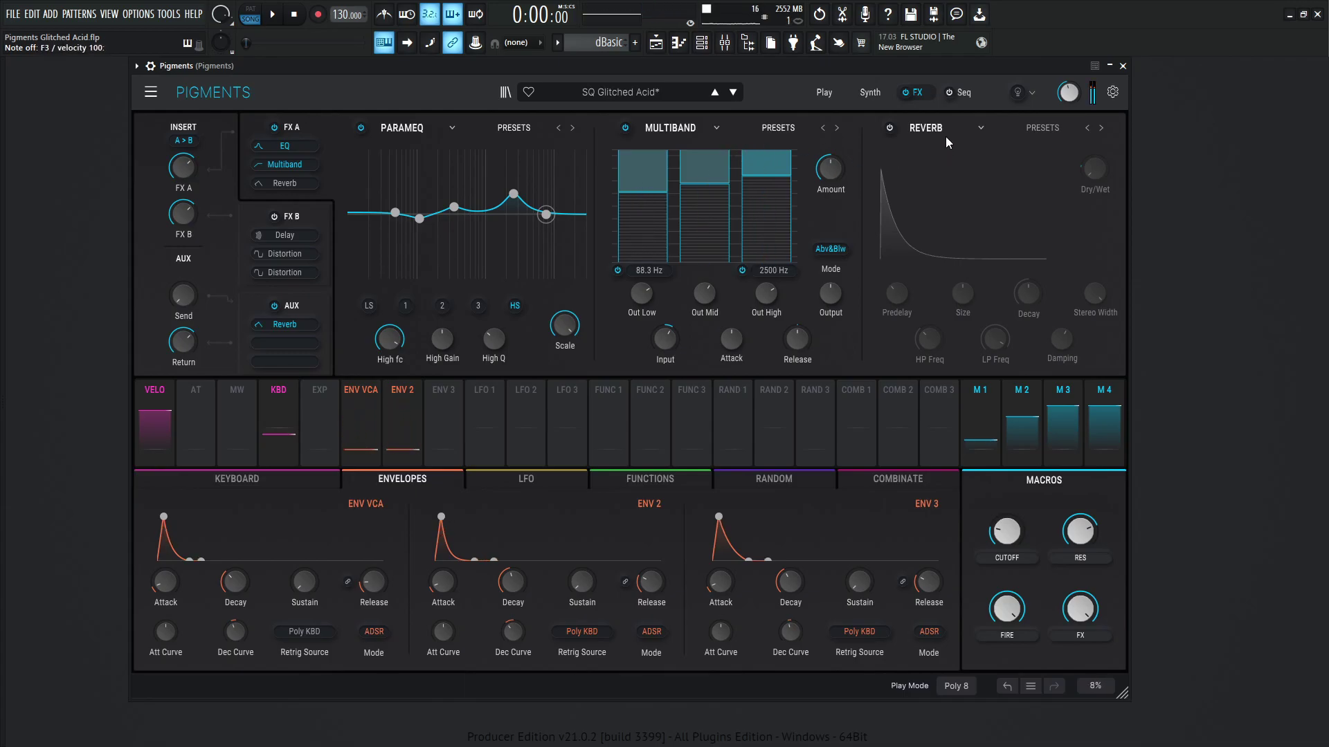
# Switch on the Reverb effect and lower the Fire macro, then check the reverb's knob values
pyautogui.click(890, 127)
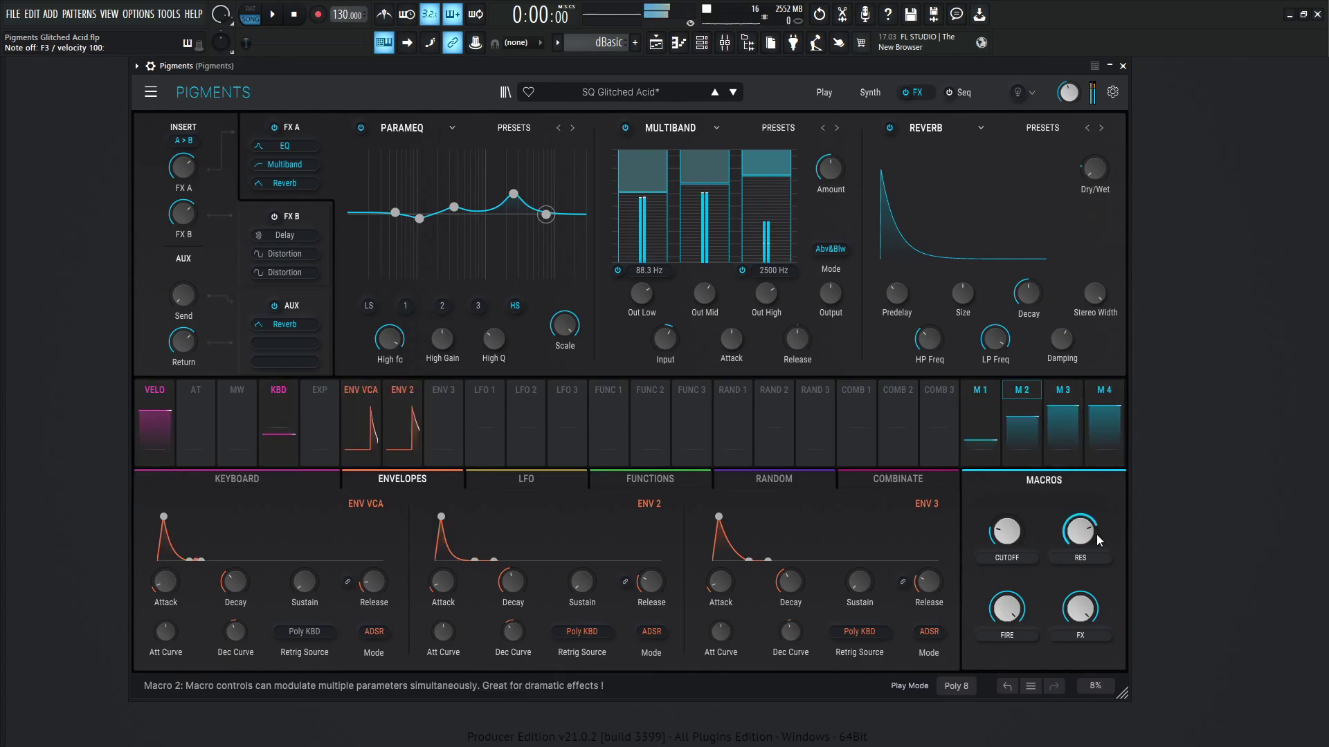
pyautogui.moveTo(1007, 609); pyautogui.dragTo(1007, 644)
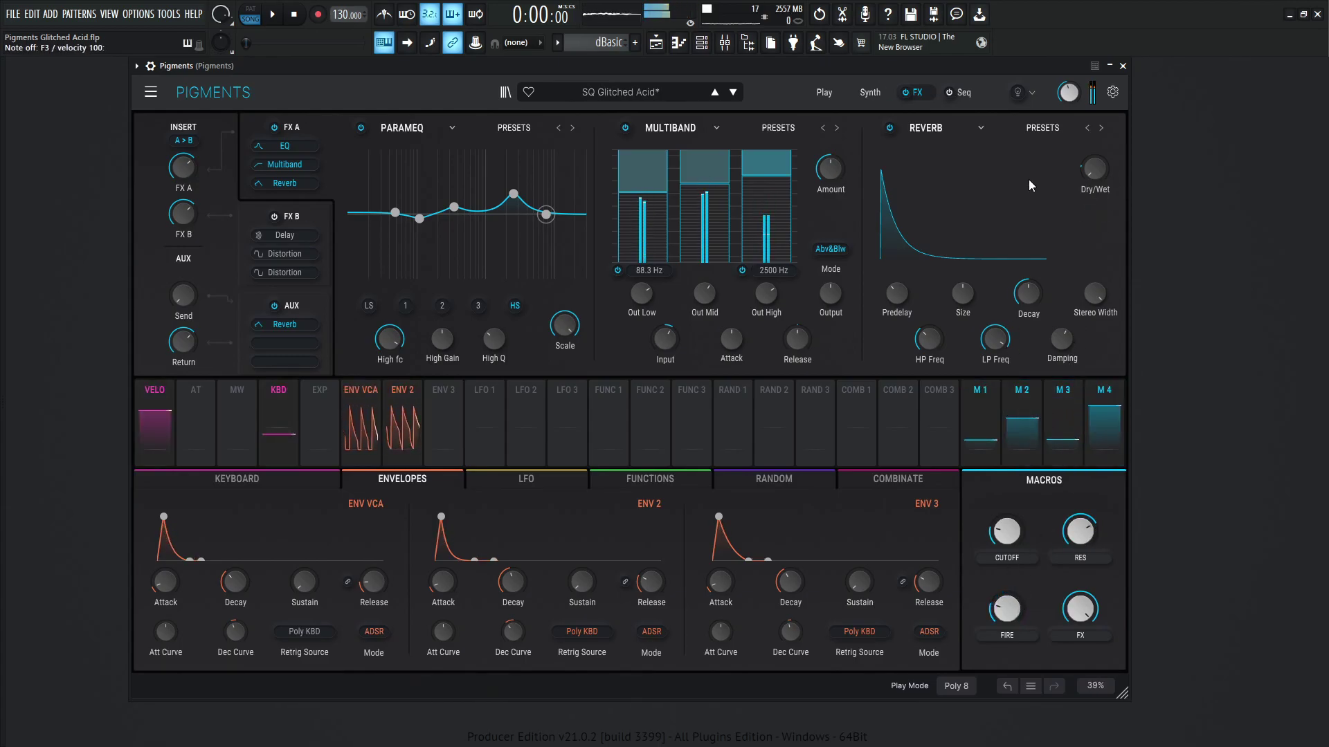
pyautogui.moveTo(1095, 175)
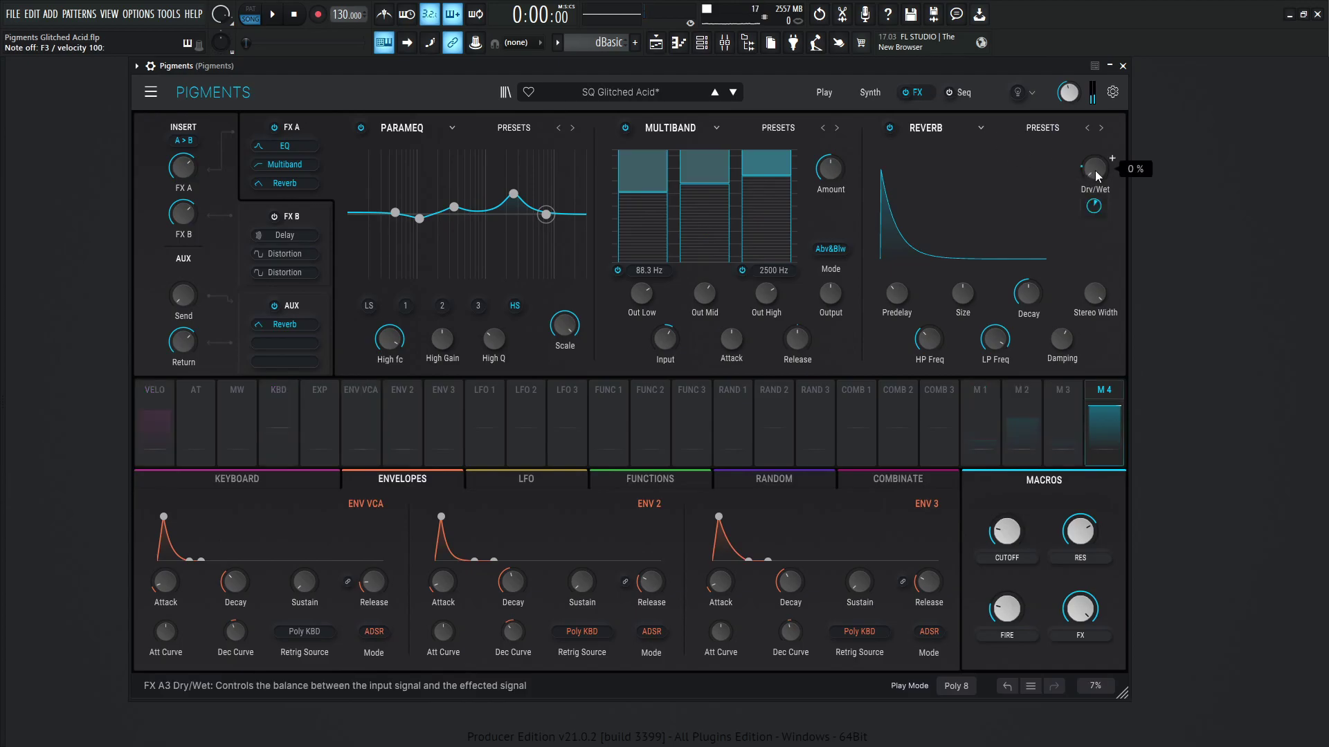
pyautogui.moveTo(1095, 208)
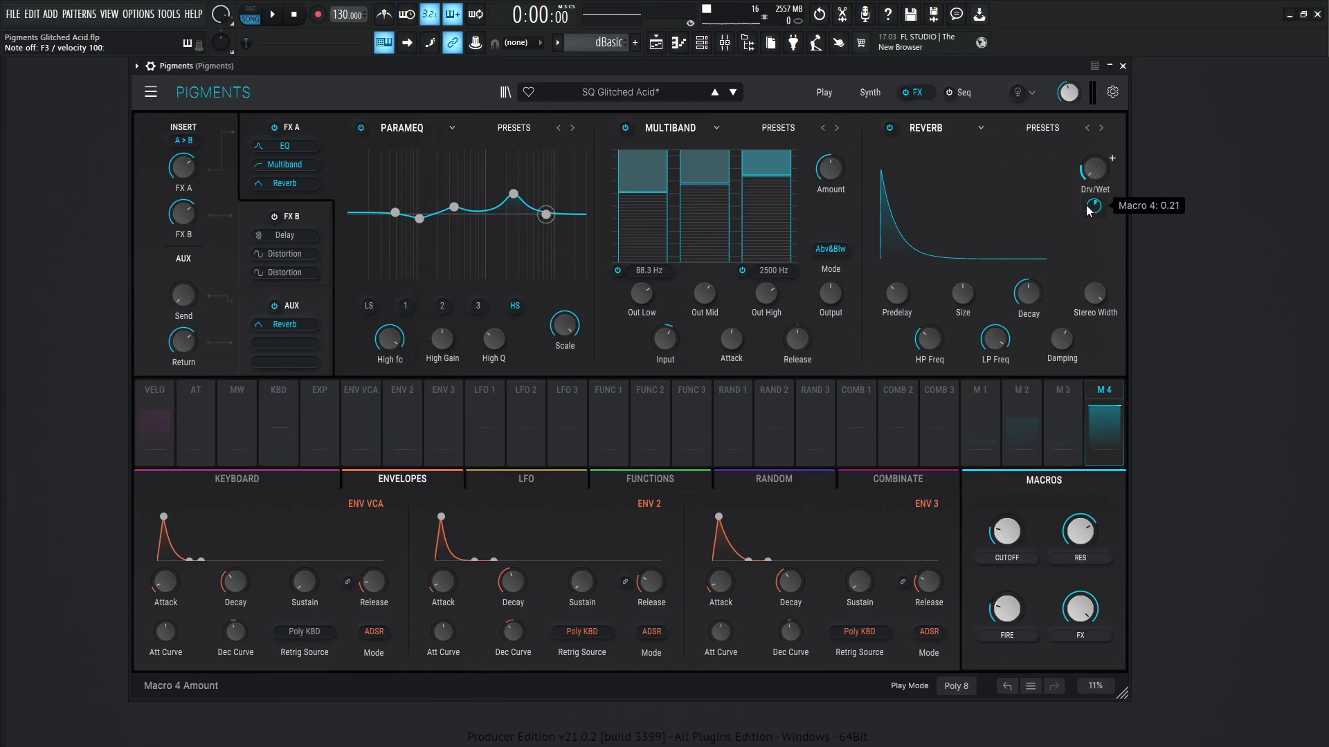
pyautogui.moveTo(966, 294)
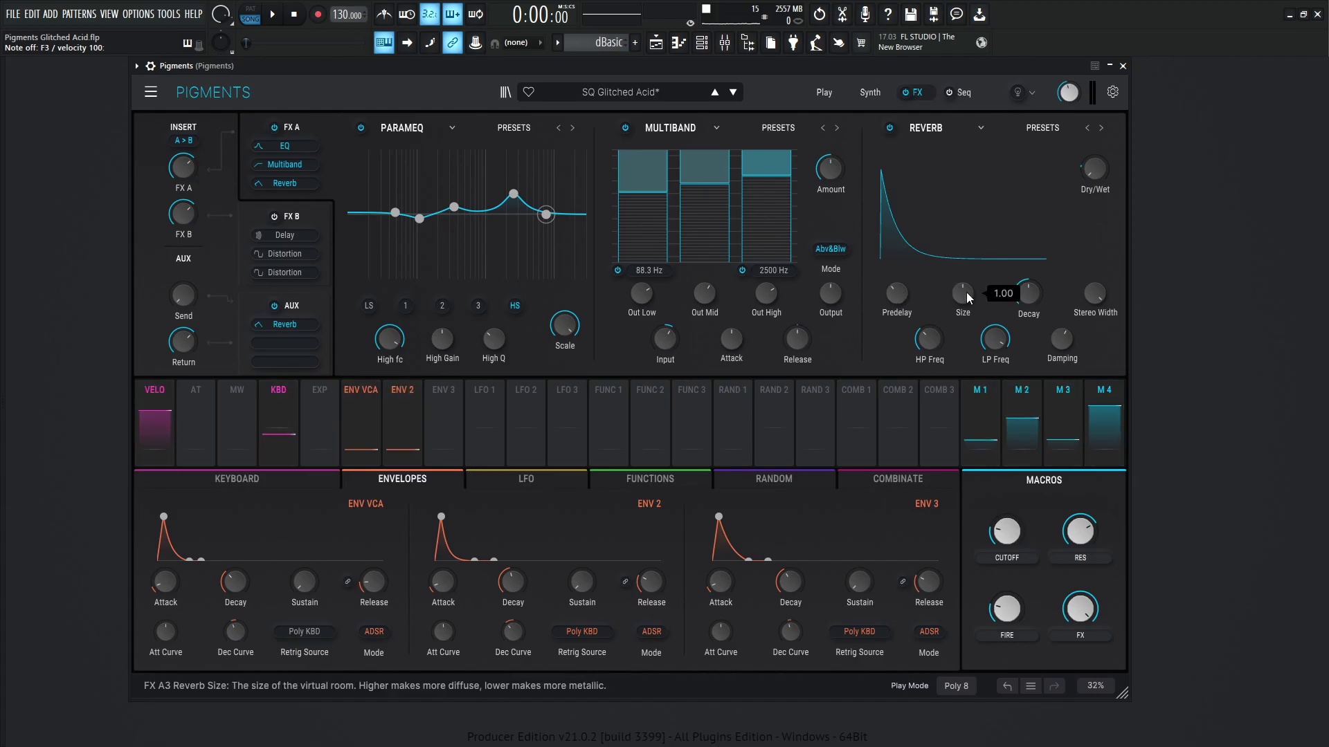
pyautogui.moveTo(1031, 298)
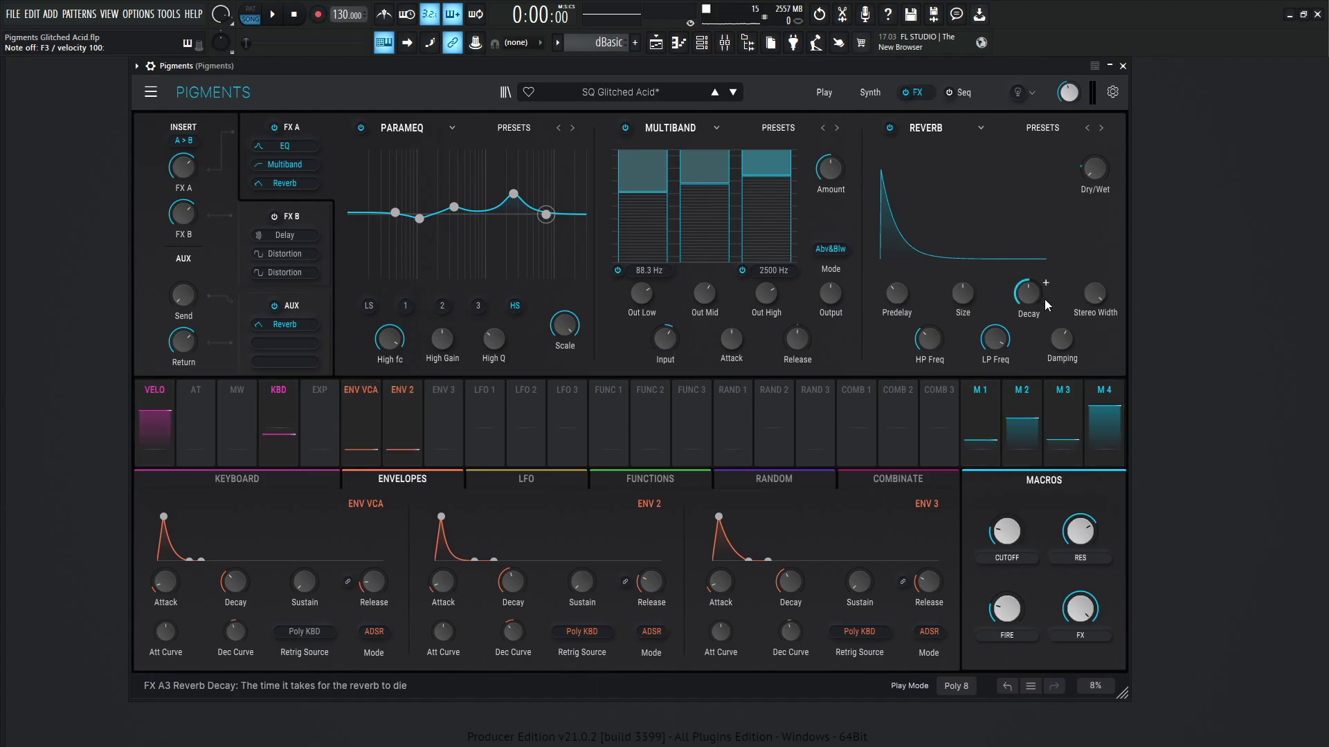
pyautogui.moveTo(923, 344)
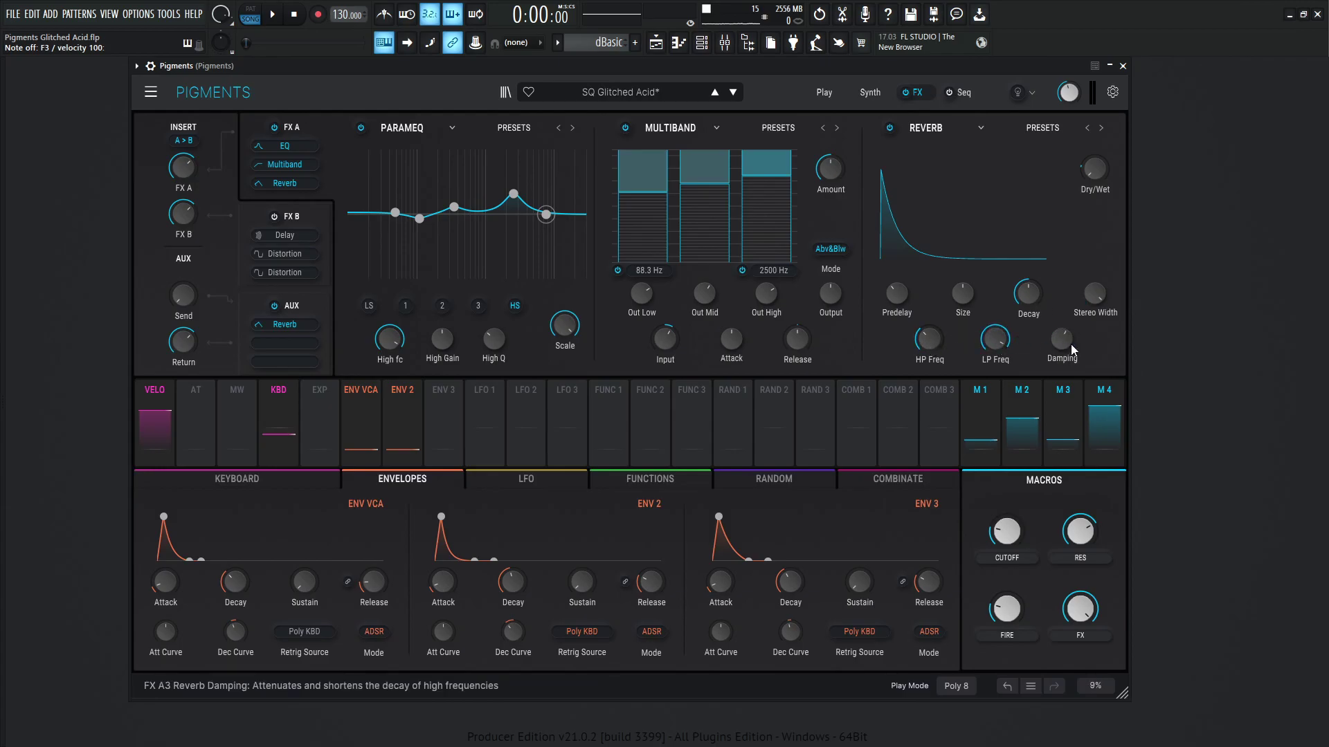
pyautogui.moveTo(1064, 346)
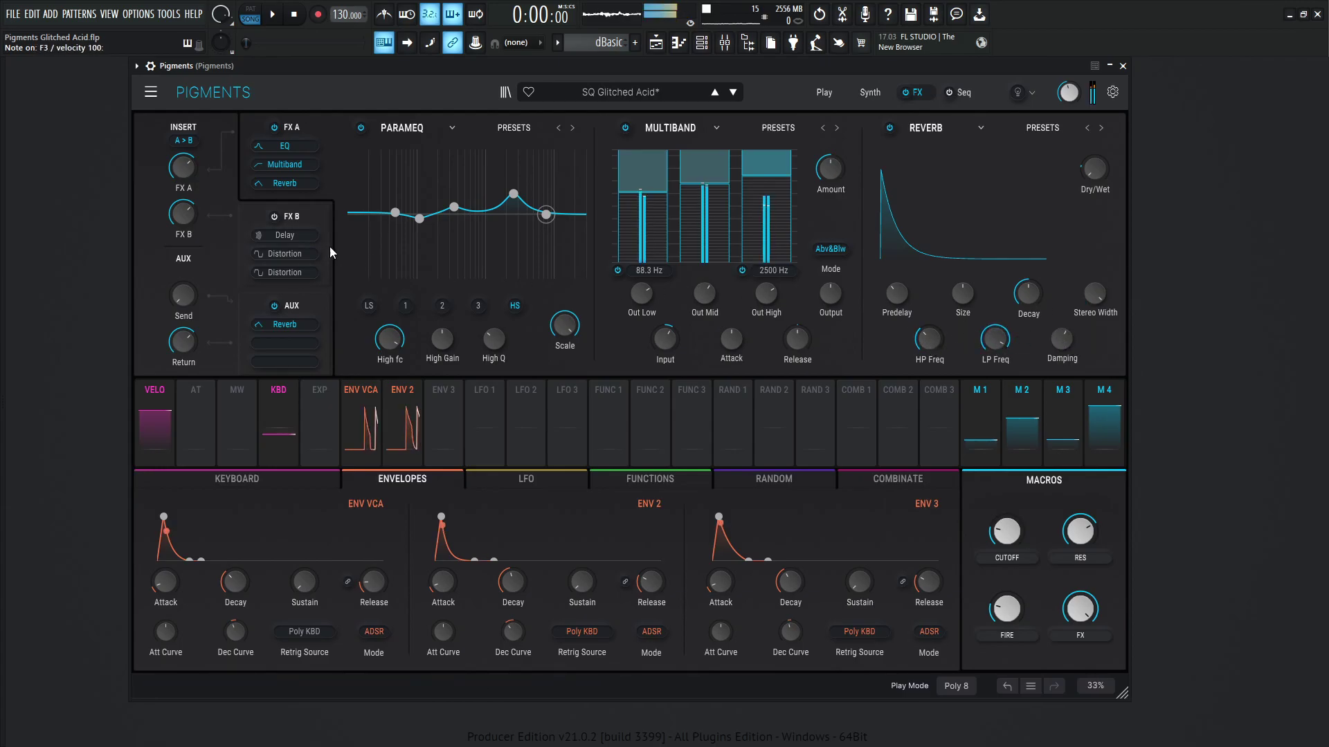
# Enable the FX B bus and bypass its Wavefolder and Germanium distortions, leaving only the Delay running
pyautogui.click(291, 215)
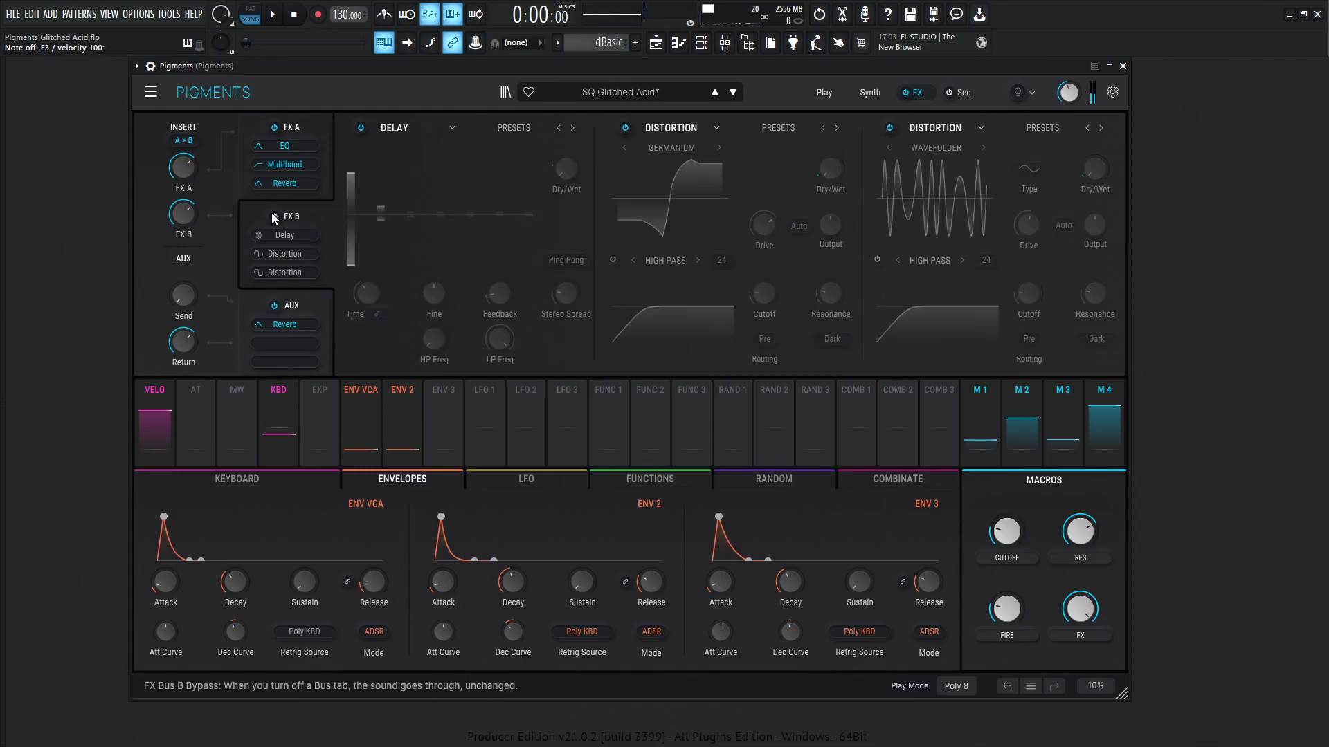
pyautogui.click(275, 217)
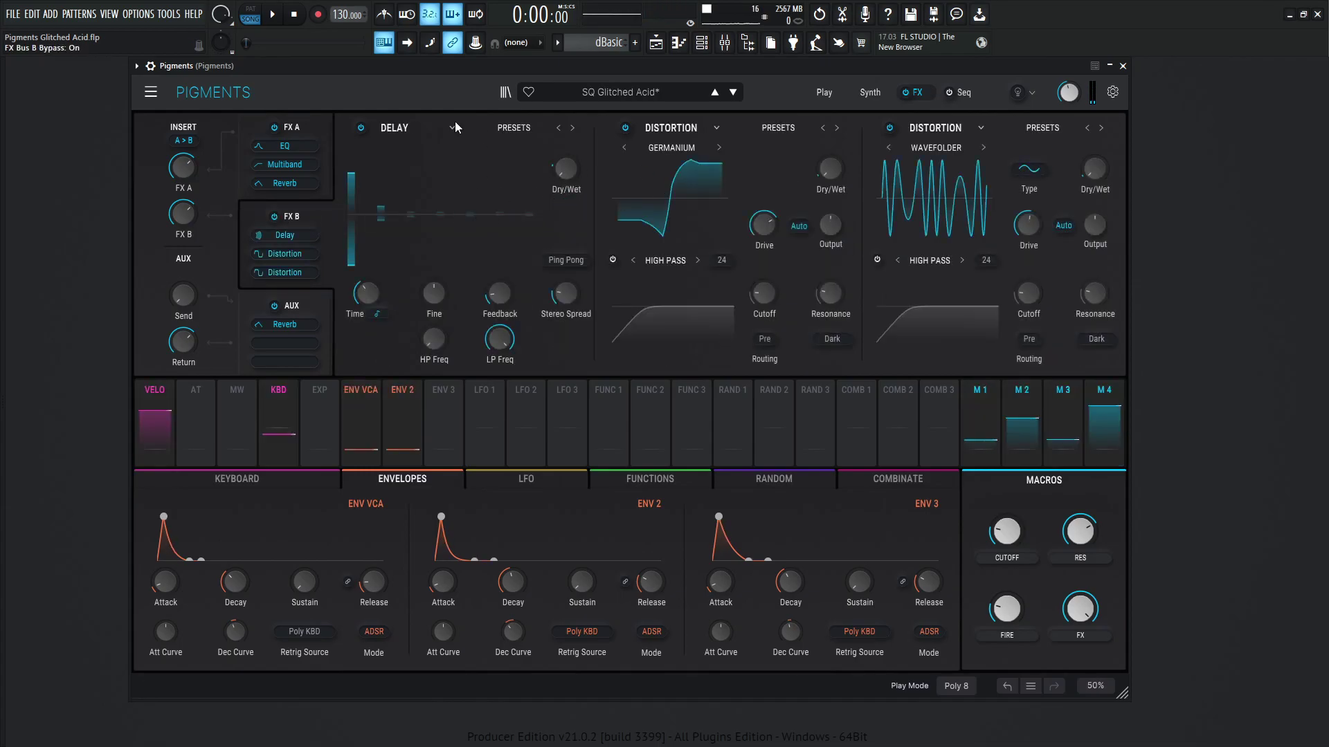
pyautogui.click(889, 128)
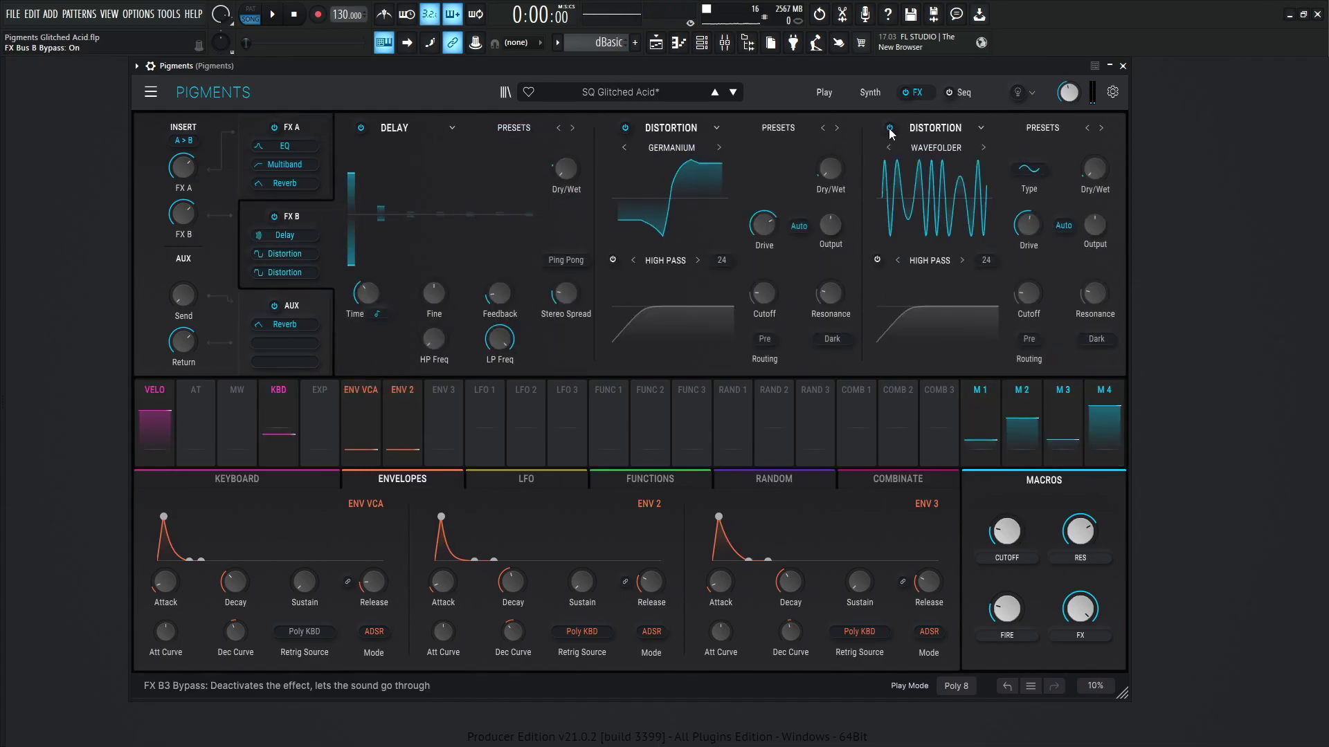
pyautogui.click(625, 128)
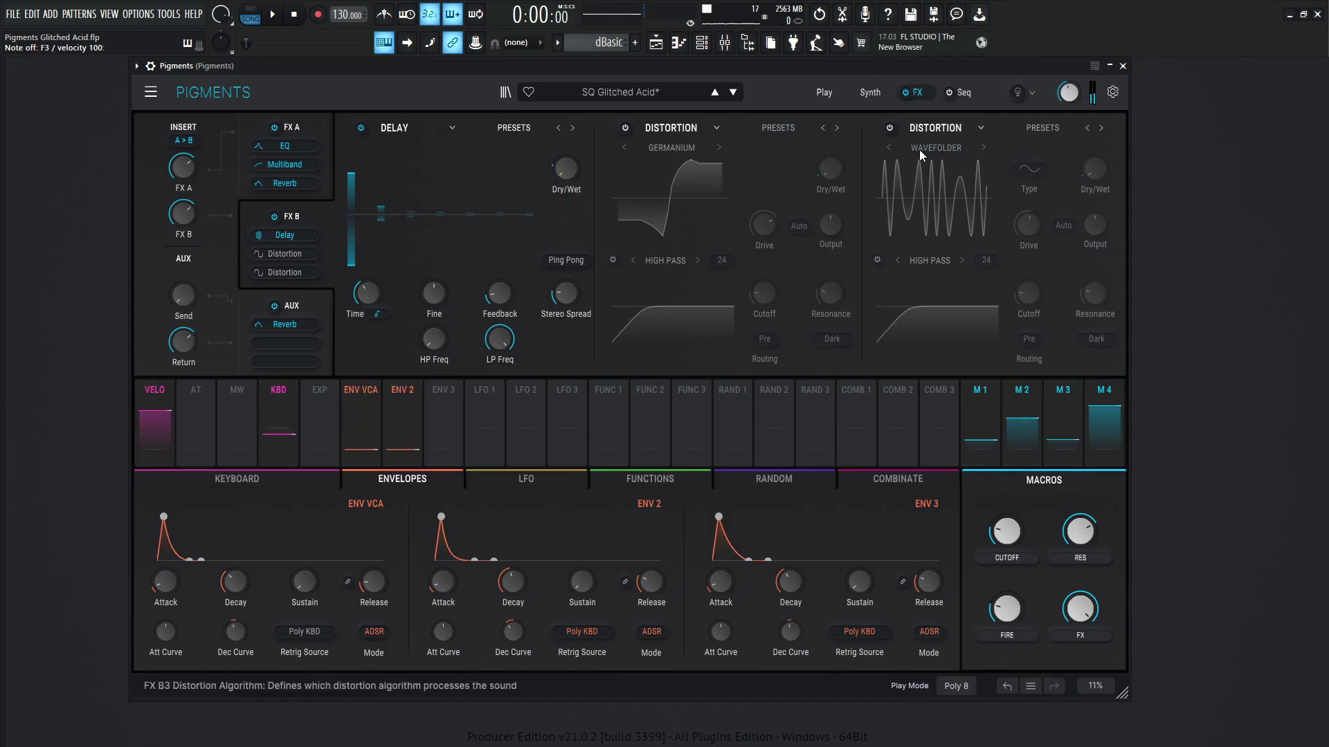
# Re-enable the Germanium distortion, then reset the Fire macro to zero and turn it up to full
pyautogui.click(626, 128)
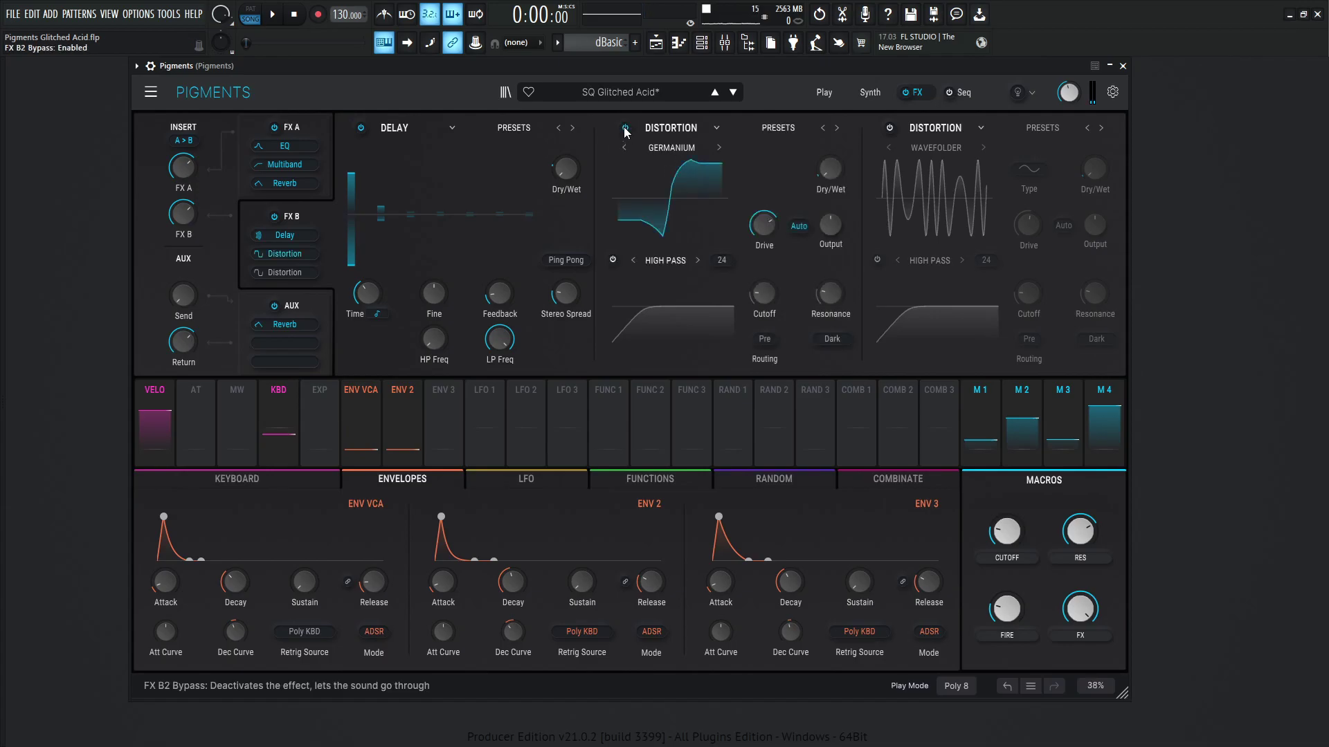
pyautogui.moveTo(756, 228)
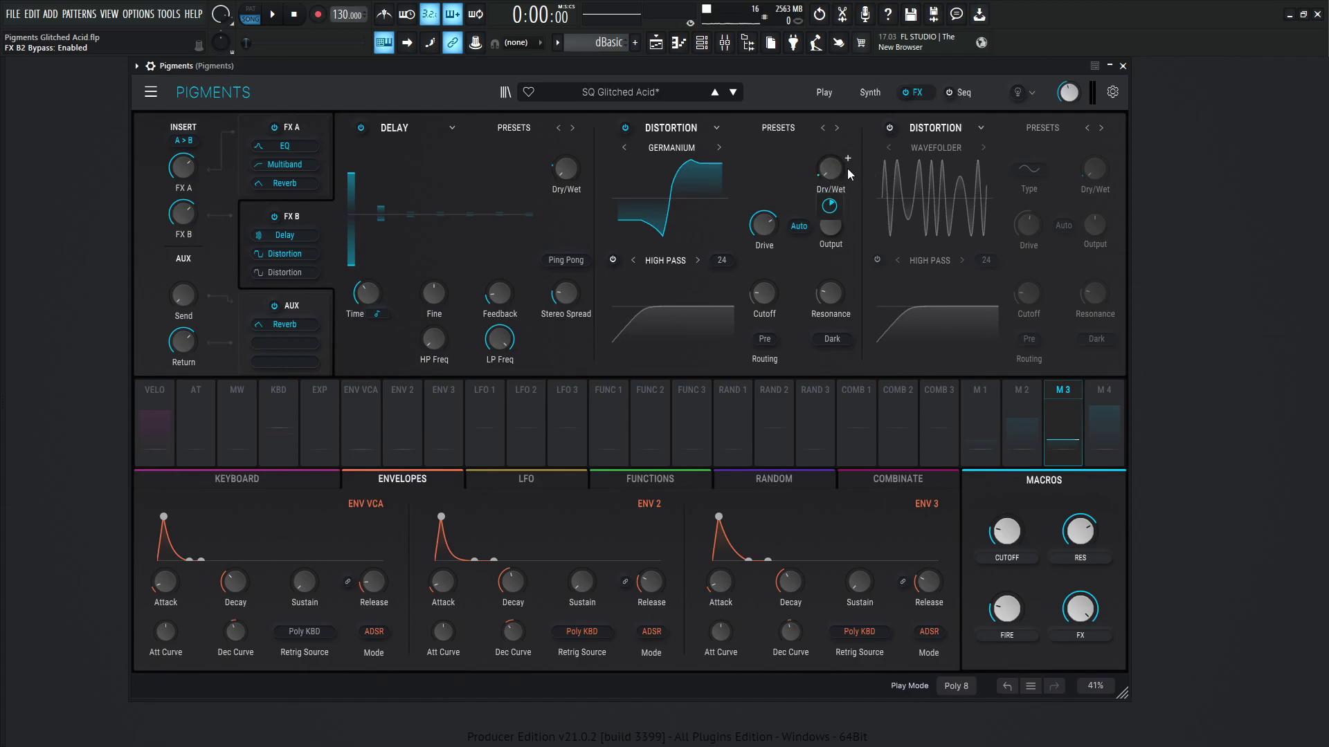
pyautogui.moveTo(827, 215)
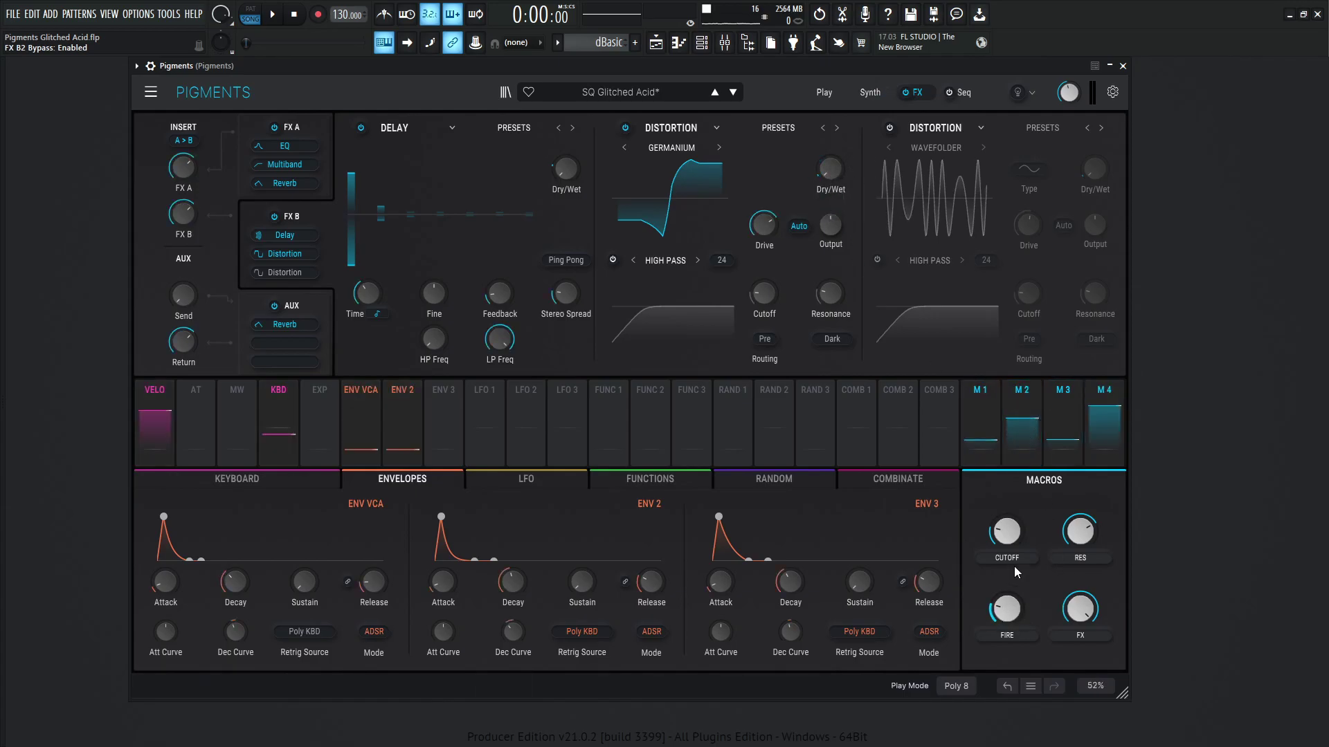
pyautogui.doubleClick(1012, 609)
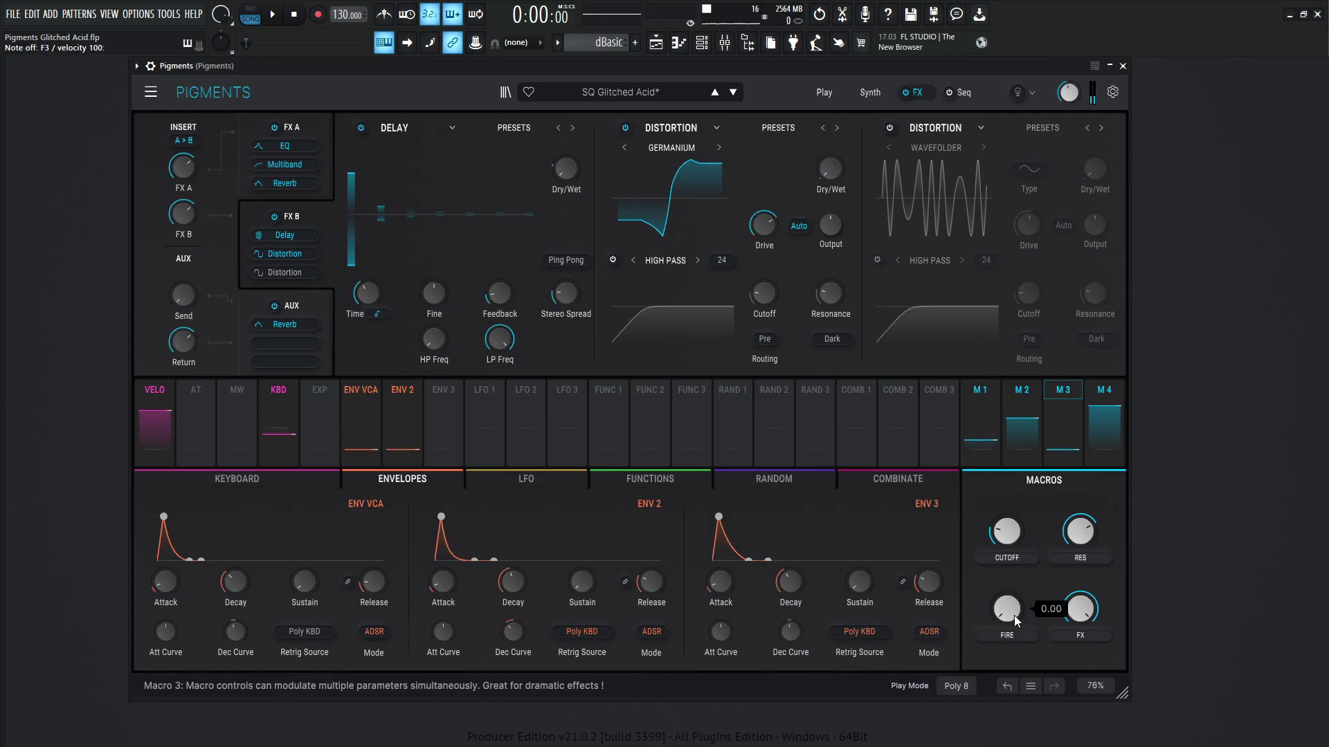
pyautogui.moveTo(1016, 621); pyautogui.dragTo(1026, 622)
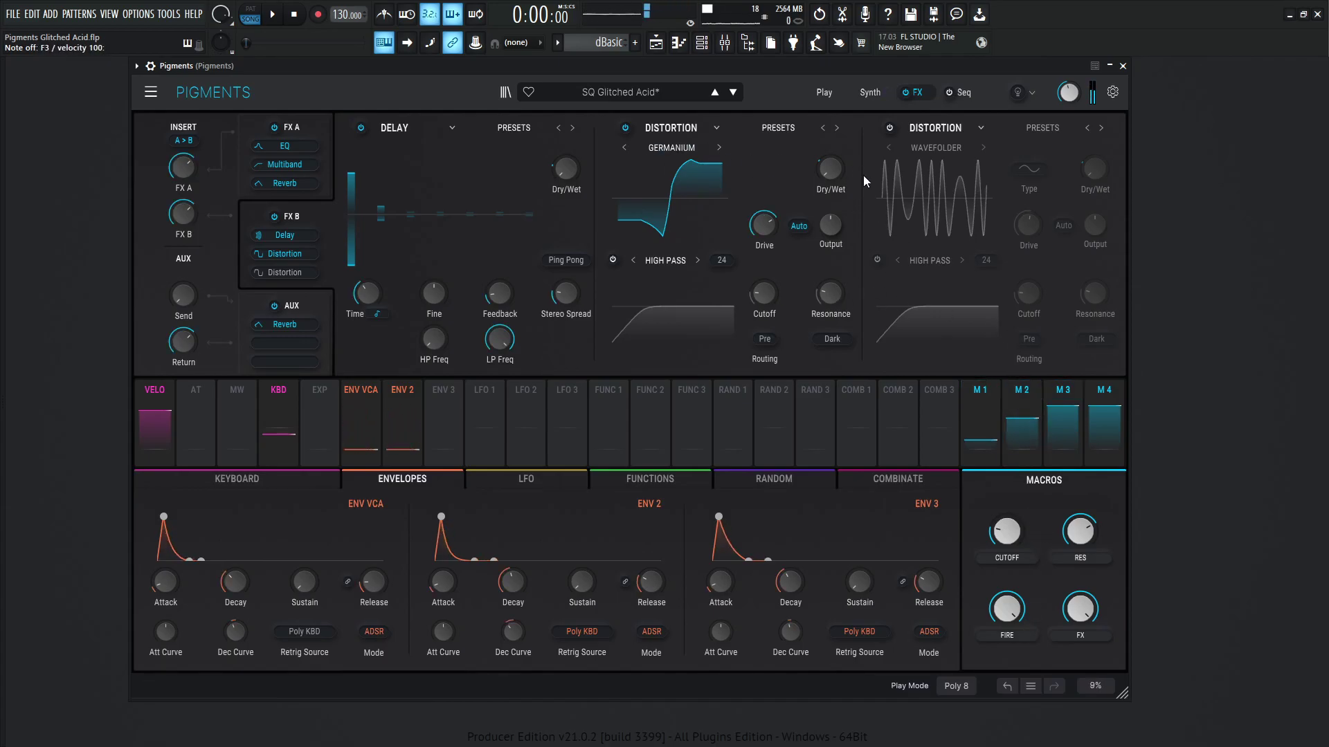
# Switch on the Wavefolder distortion, keep its Sine type, and bring Fire back to about 0.61
pyautogui.click(892, 128)
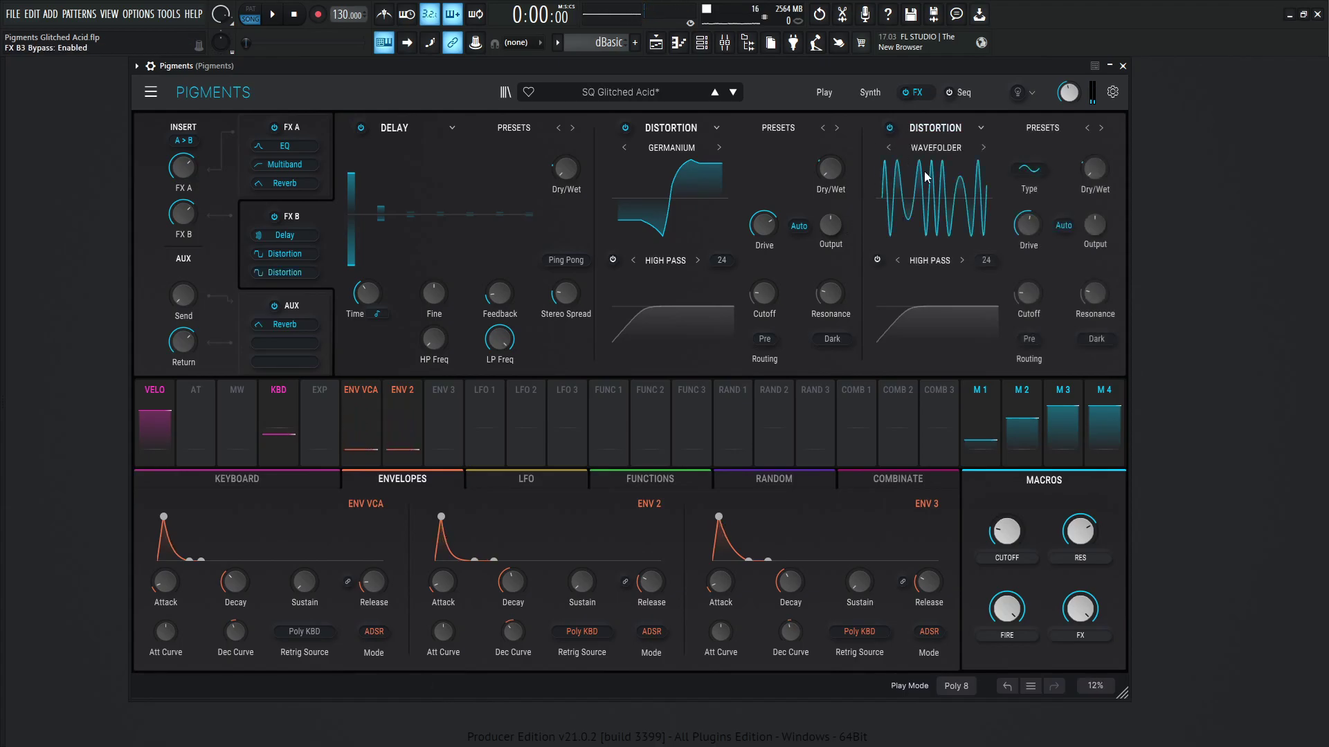
pyautogui.moveTo(1029, 232)
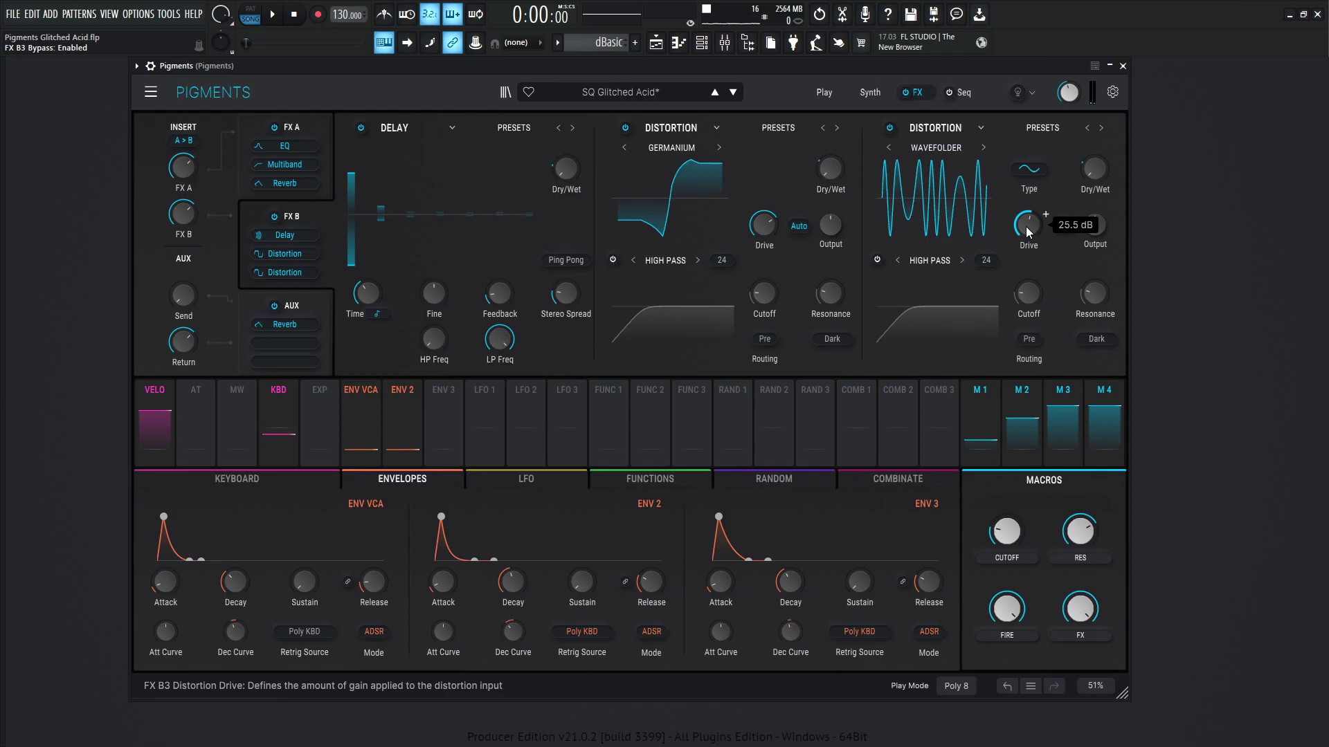
pyautogui.moveTo(1095, 170)
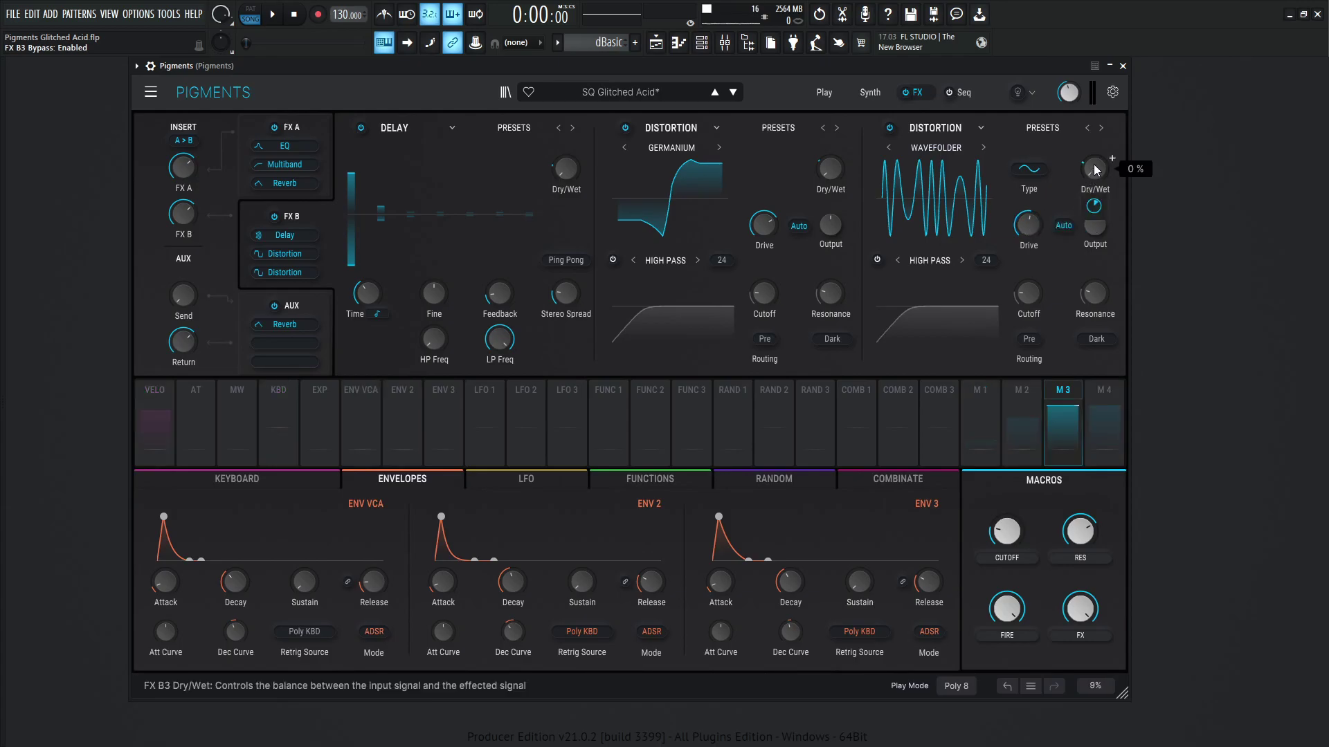
pyautogui.moveTo(1092, 207)
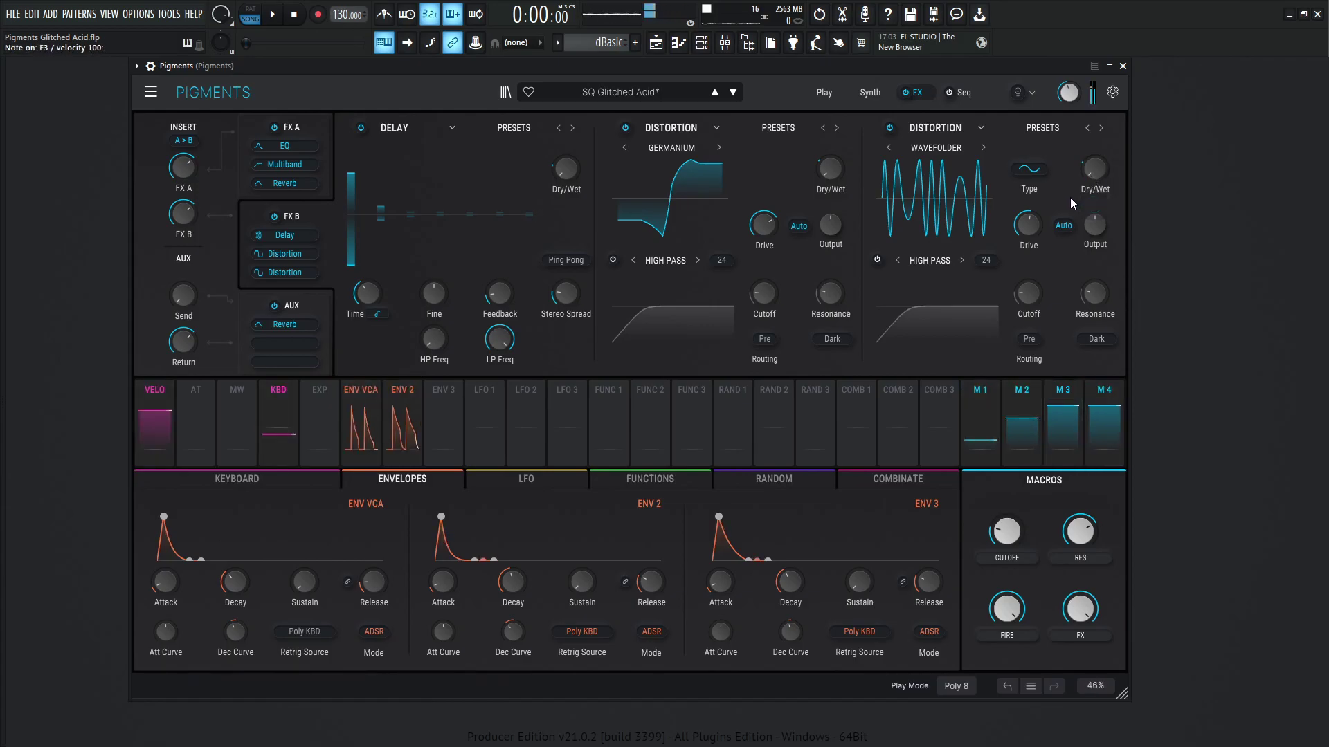
pyautogui.click(1029, 171)
pyautogui.click(976, 231)
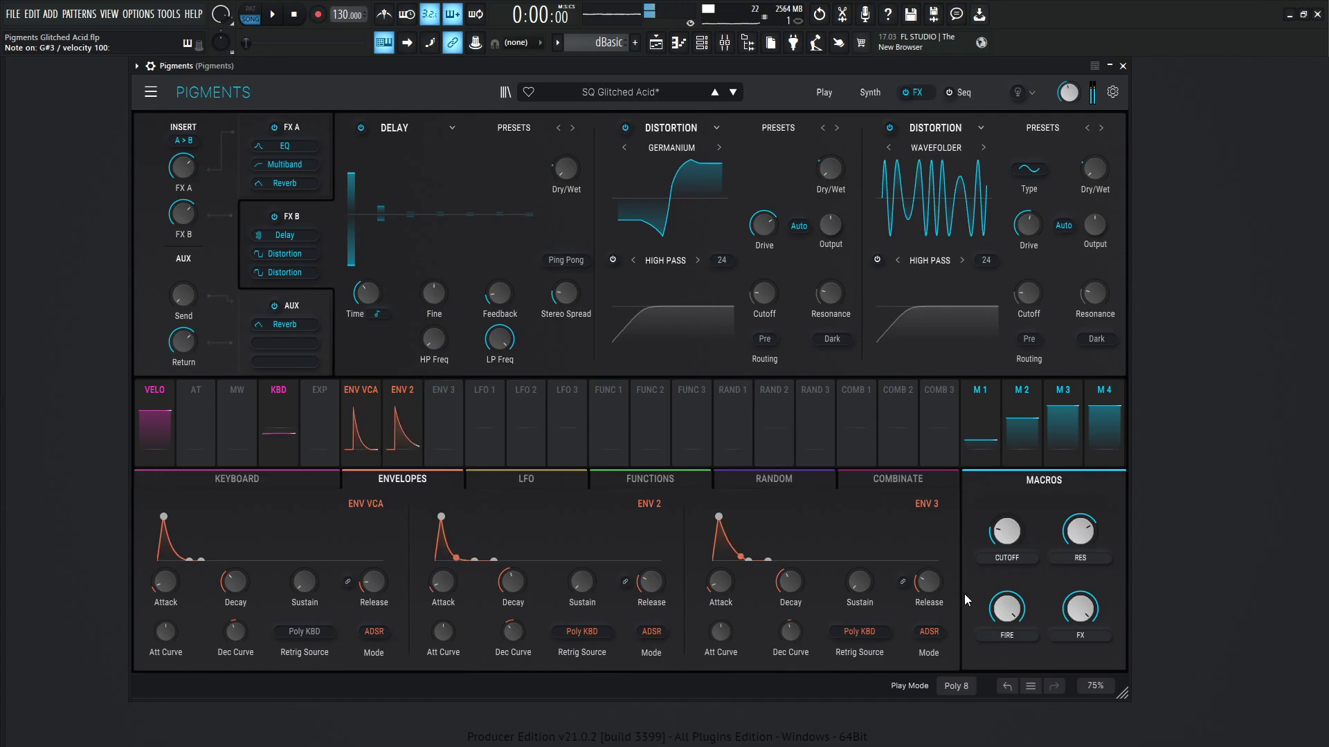
pyautogui.moveTo(1007, 609)
pyautogui.mouseDown()
pyautogui.moveTo(1007, 562)
pyautogui.moveTo(1003, 609)
pyautogui.mouseUp()
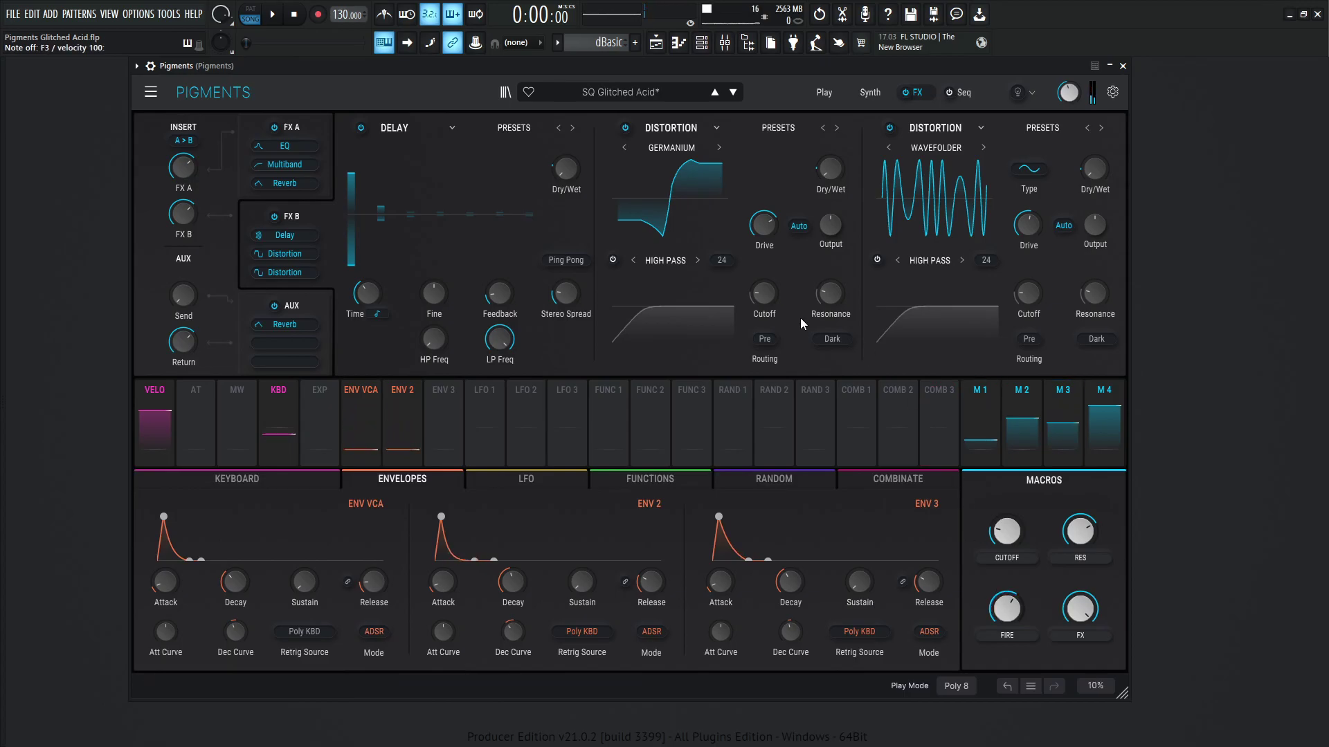
# Turn on the step sequencer and play the pattern, nudging Cutoff and raising Fire to about 0.856
pyautogui.click(967, 92)
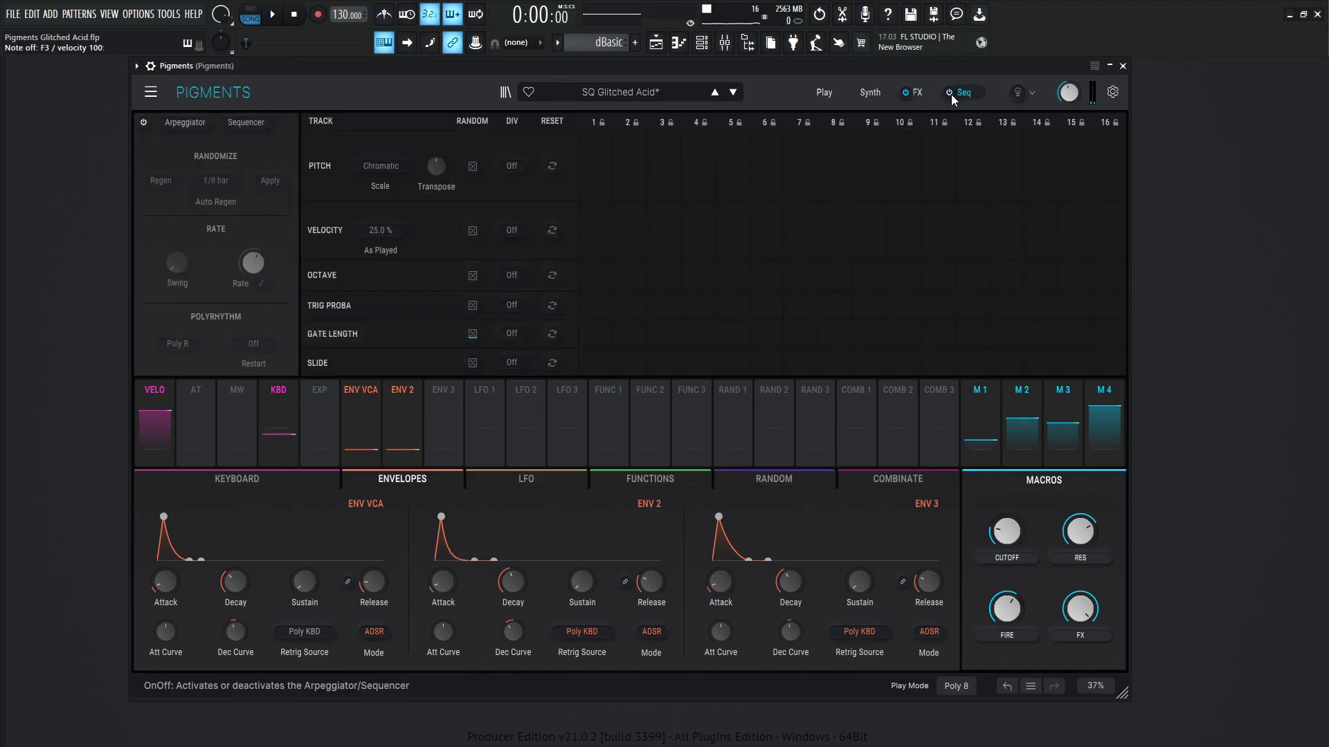
pyautogui.click(949, 92)
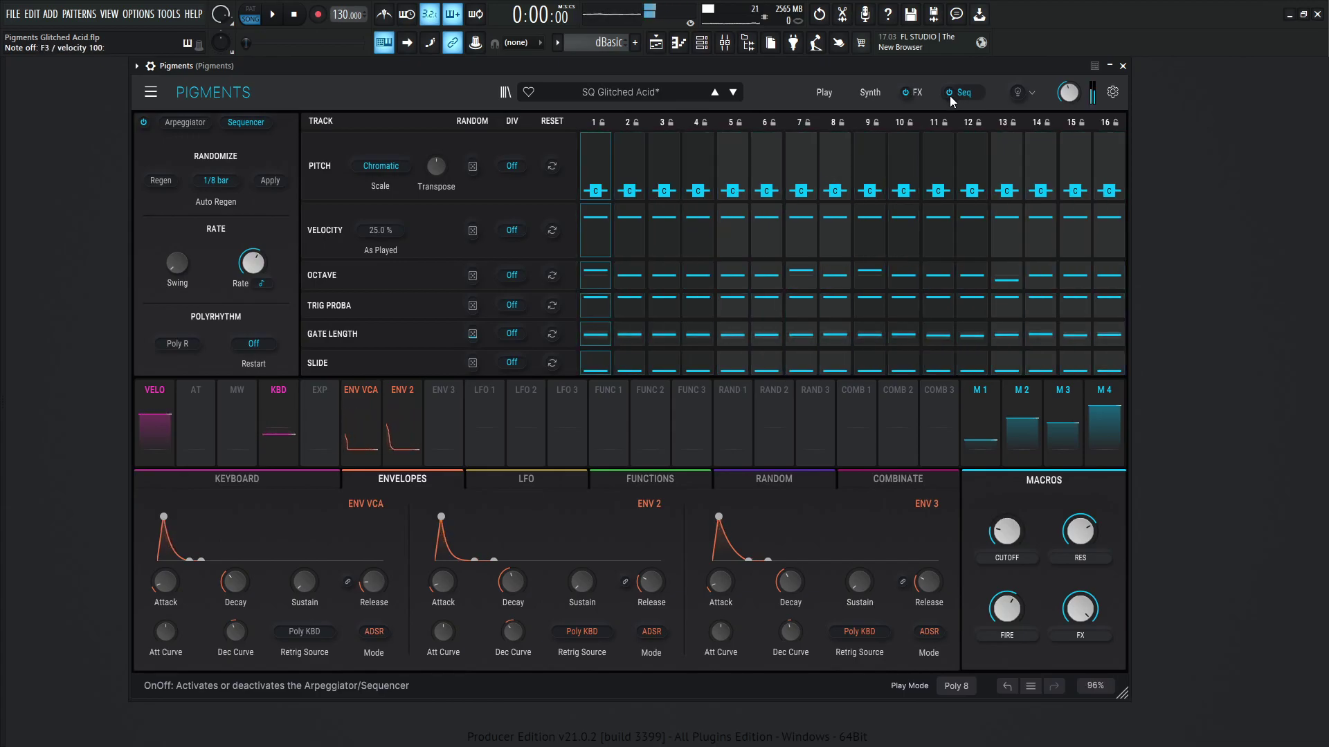
pyautogui.press('space')
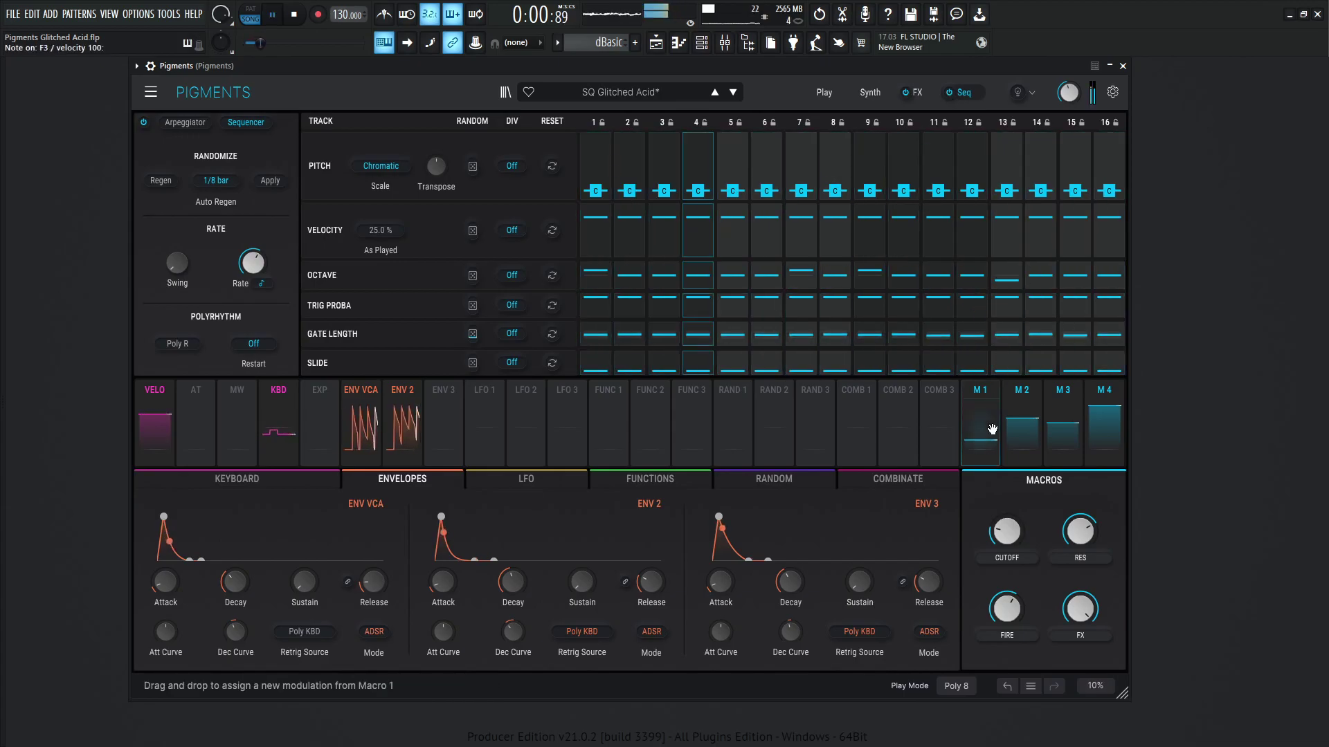
pyautogui.moveTo(1006, 531); pyautogui.dragTo(1006, 535)
pyautogui.moveTo(1006, 609); pyautogui.dragTo(1007, 592)
pyautogui.moveTo(1007, 533)
pyautogui.mouseDown()
pyautogui.moveTo(1006, 500)
pyautogui.moveTo(1007, 533)
pyautogui.mouseUp()
pyautogui.press('space')
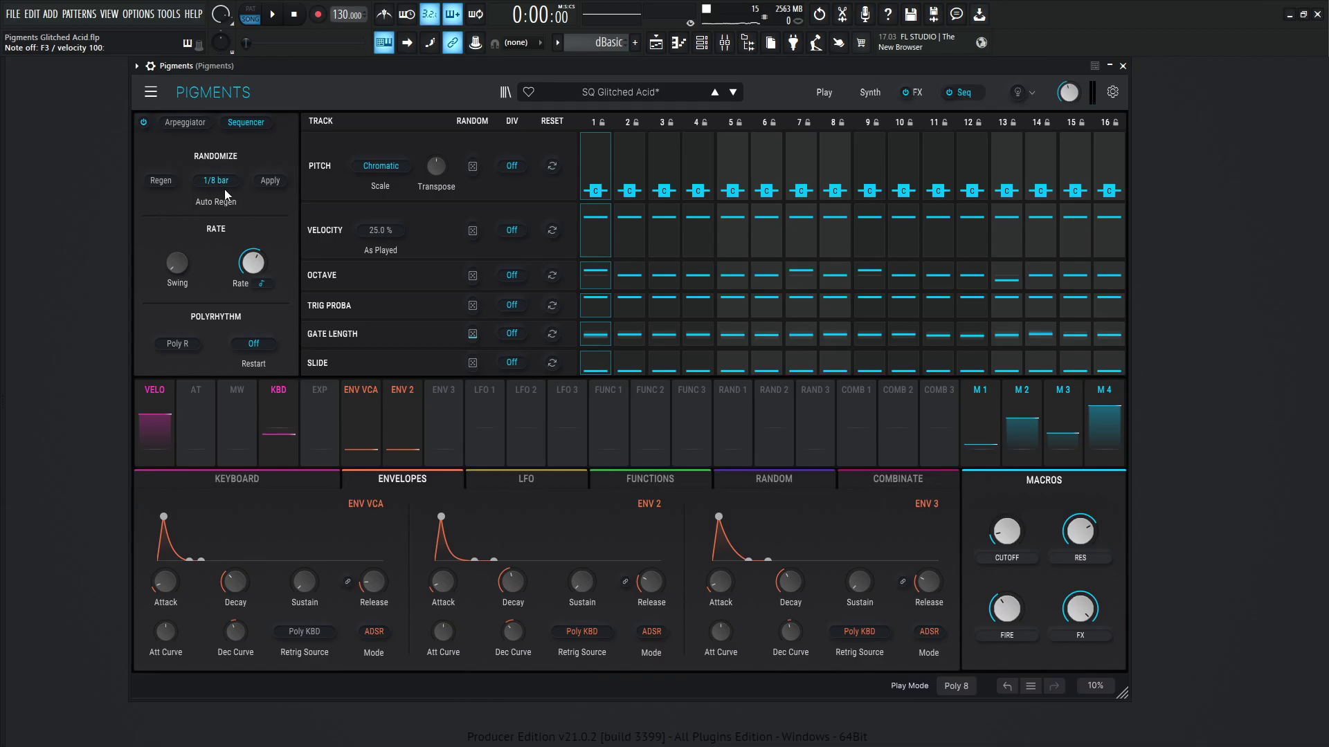
pyautogui.moveTo(255, 269)
# Check the sequencer's Octave steps and play the pattern once to hear it
pyautogui.moveTo(592, 279)
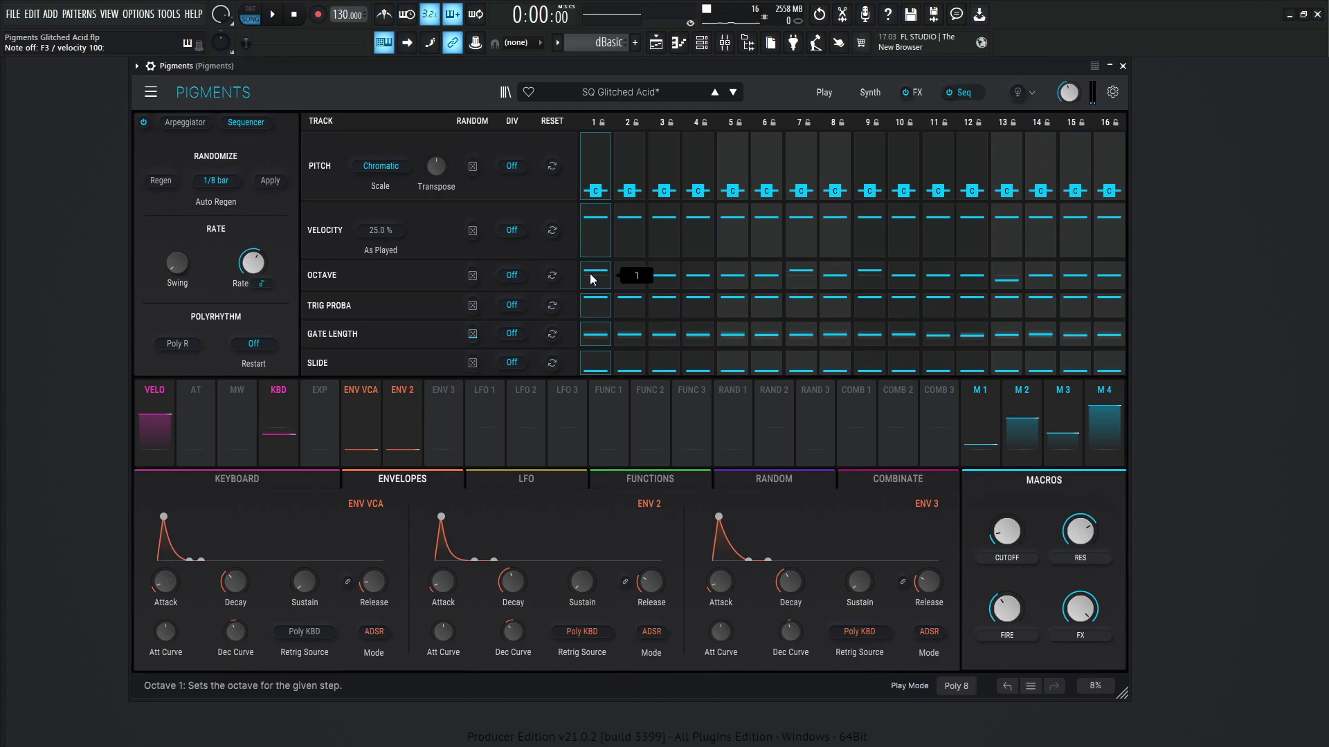
pyautogui.moveTo(802, 279)
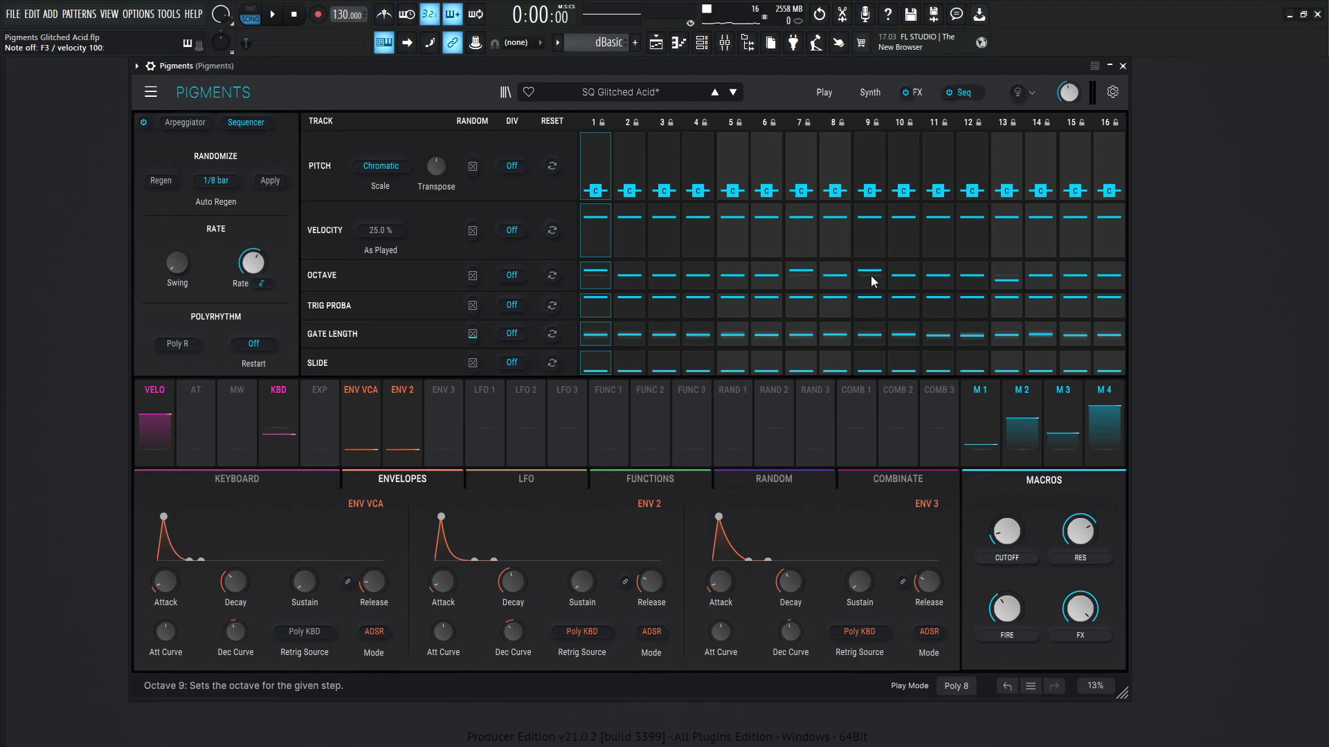
pyautogui.moveTo(872, 280)
pyautogui.moveTo(1007, 285)
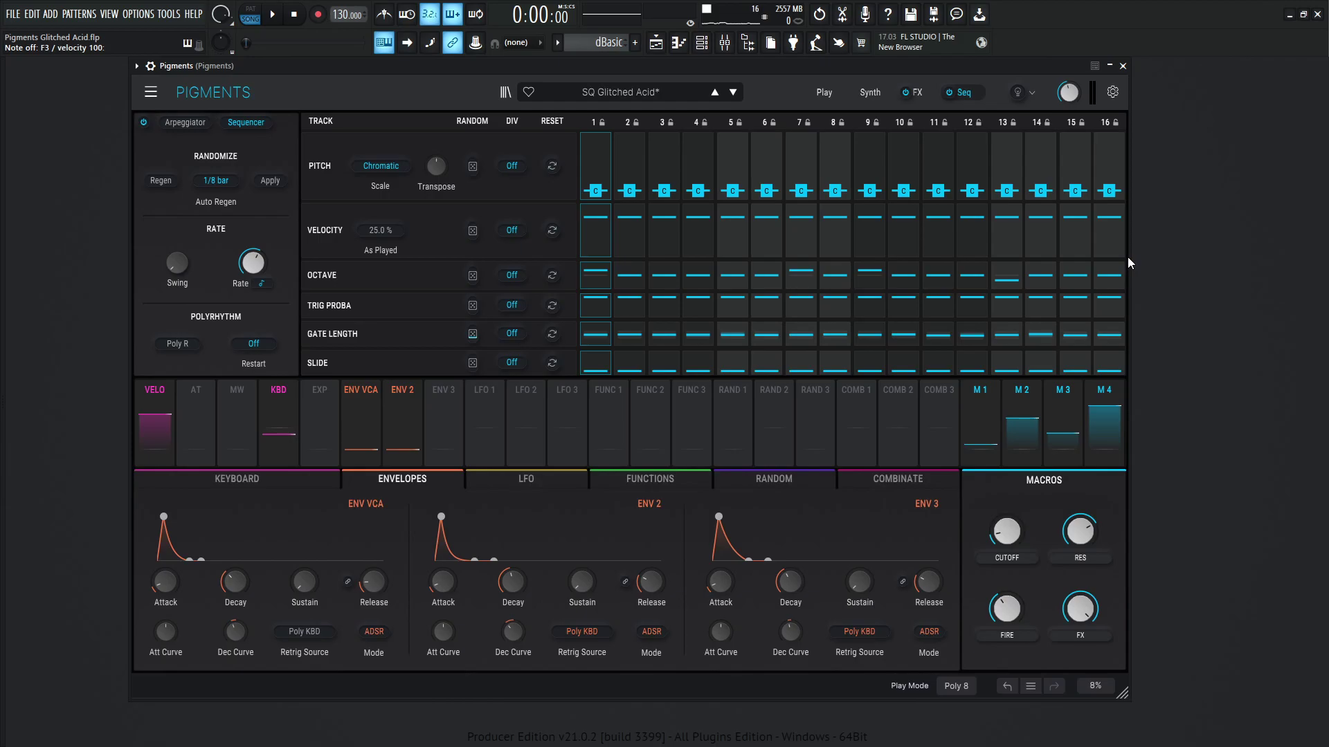
pyautogui.press('space')
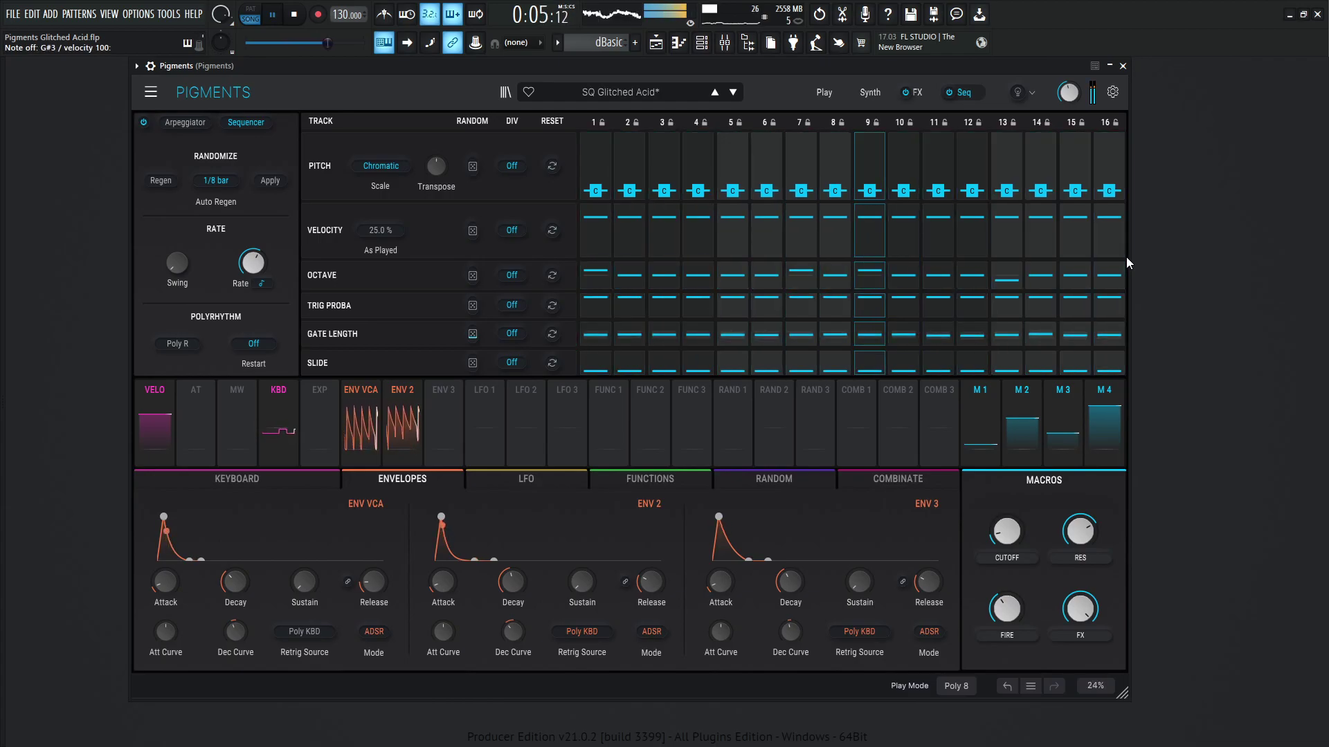
pyautogui.press('space')
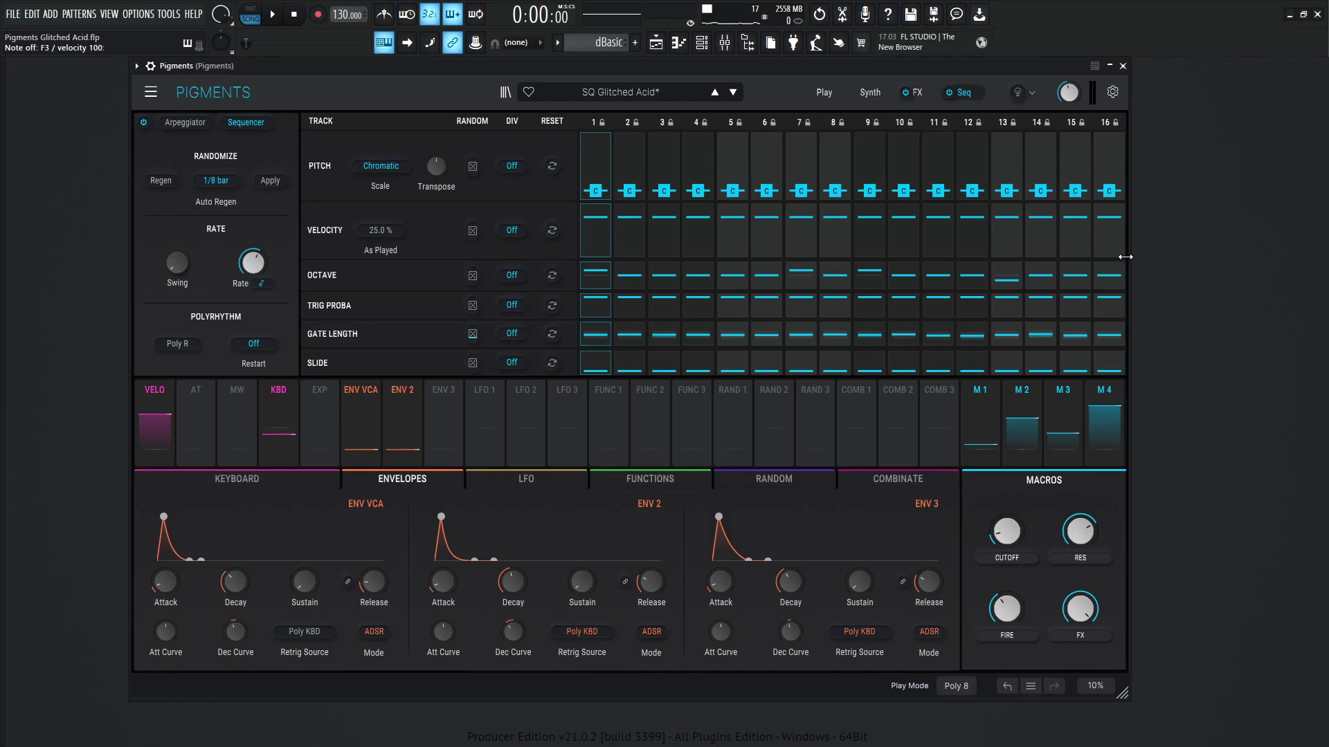
# Replay the pattern, raising Cutoff to about 0.520 and riding Fire up and back down low
pyautogui.press('space')
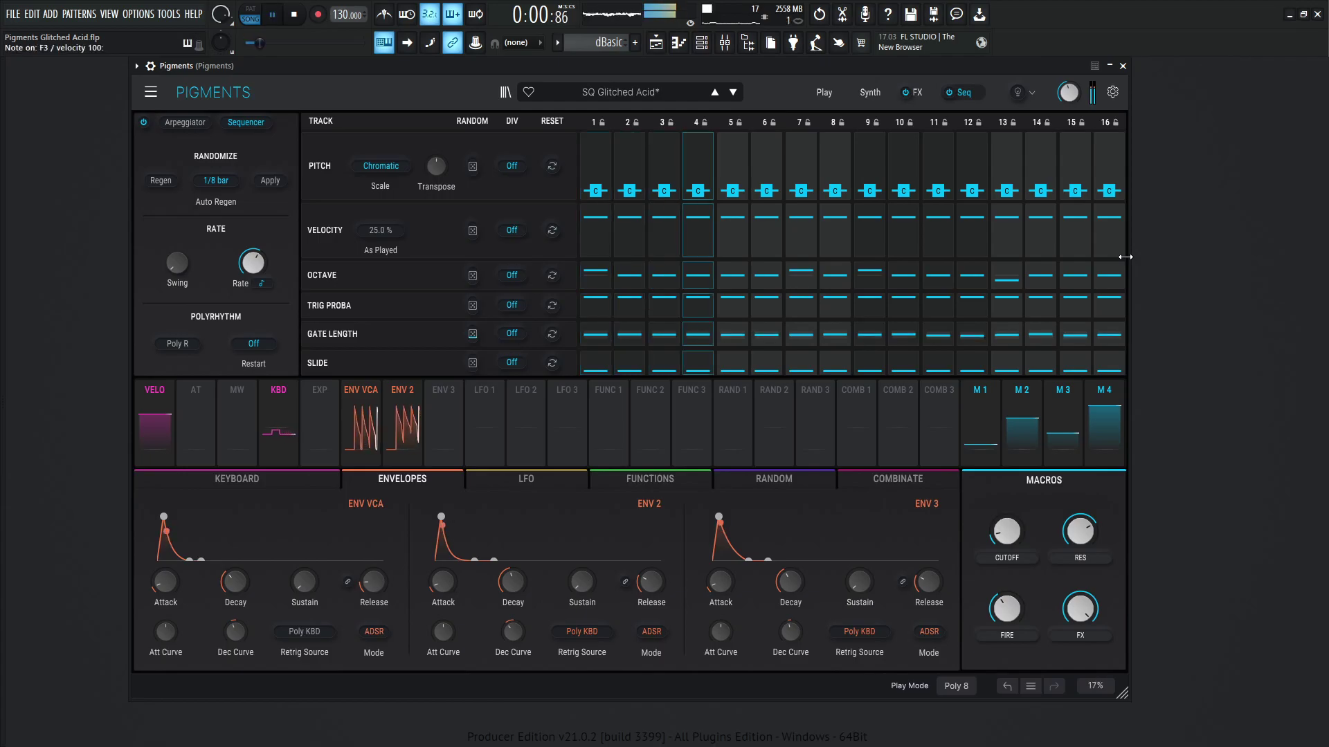
pyautogui.moveTo(1007, 532); pyautogui.dragTo(1009, 501)
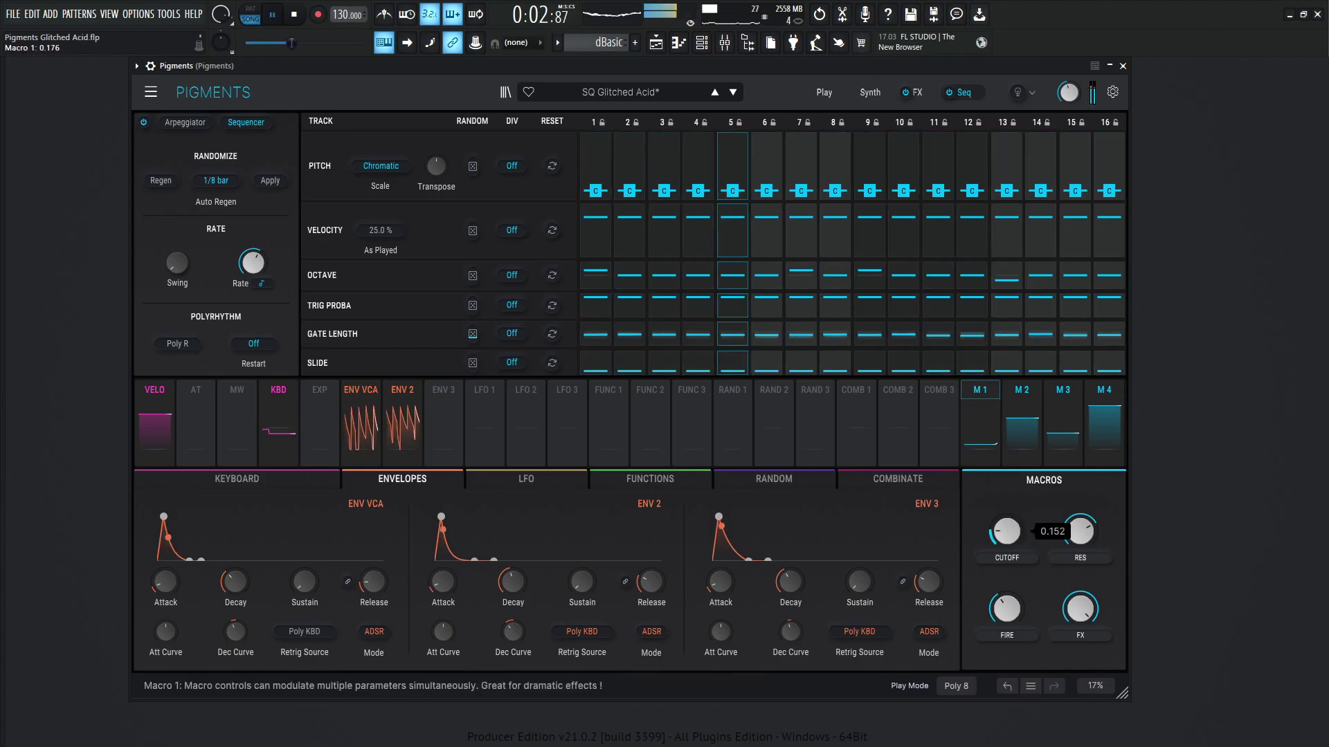
pyautogui.moveTo(1016, 606)
pyautogui.mouseDown()
pyautogui.moveTo(1015, 575)
pyautogui.moveTo(1007, 620)
pyautogui.mouseUp()
pyautogui.press('space')
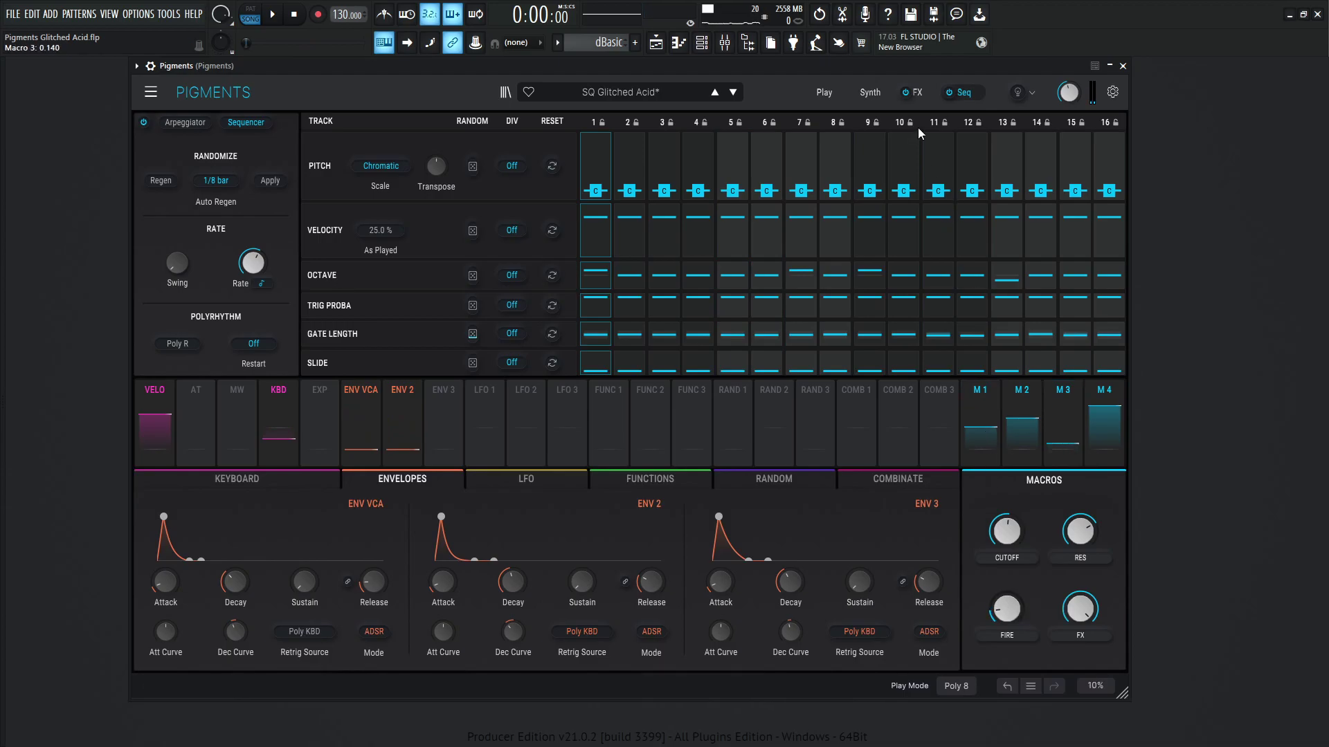
# Return to the Synth page and review the Fire macro's target list with the Analog engine shown
pyautogui.click(871, 92)
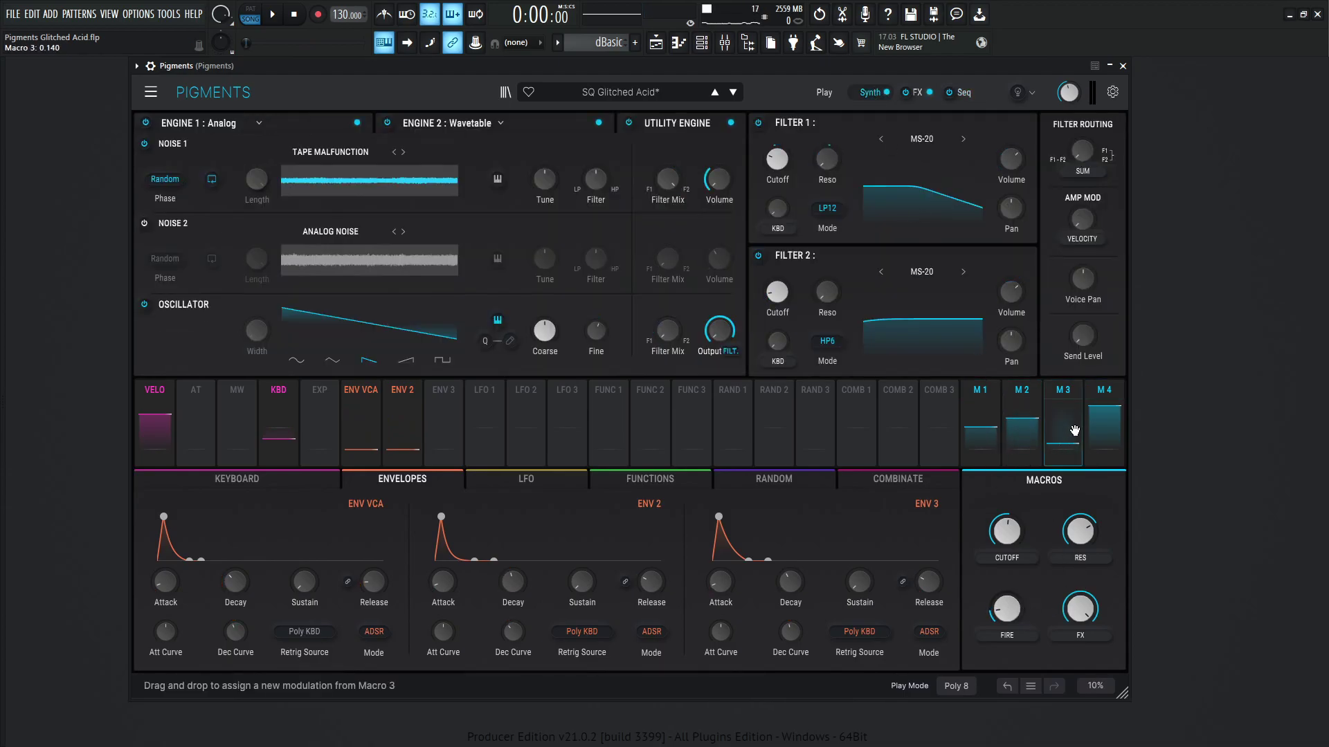
pyautogui.click(1064, 391)
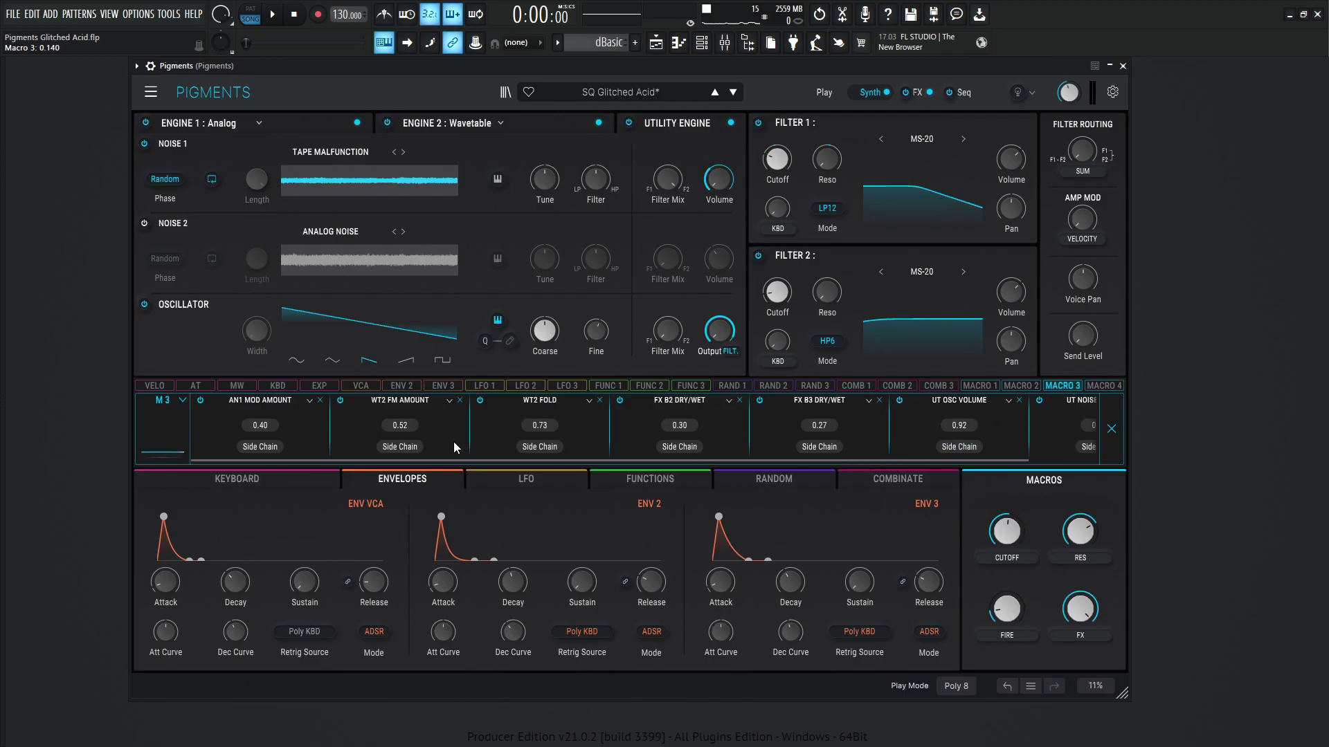
pyautogui.moveTo(400, 458); pyautogui.dragTo(365, 447)
pyautogui.click(275, 119)
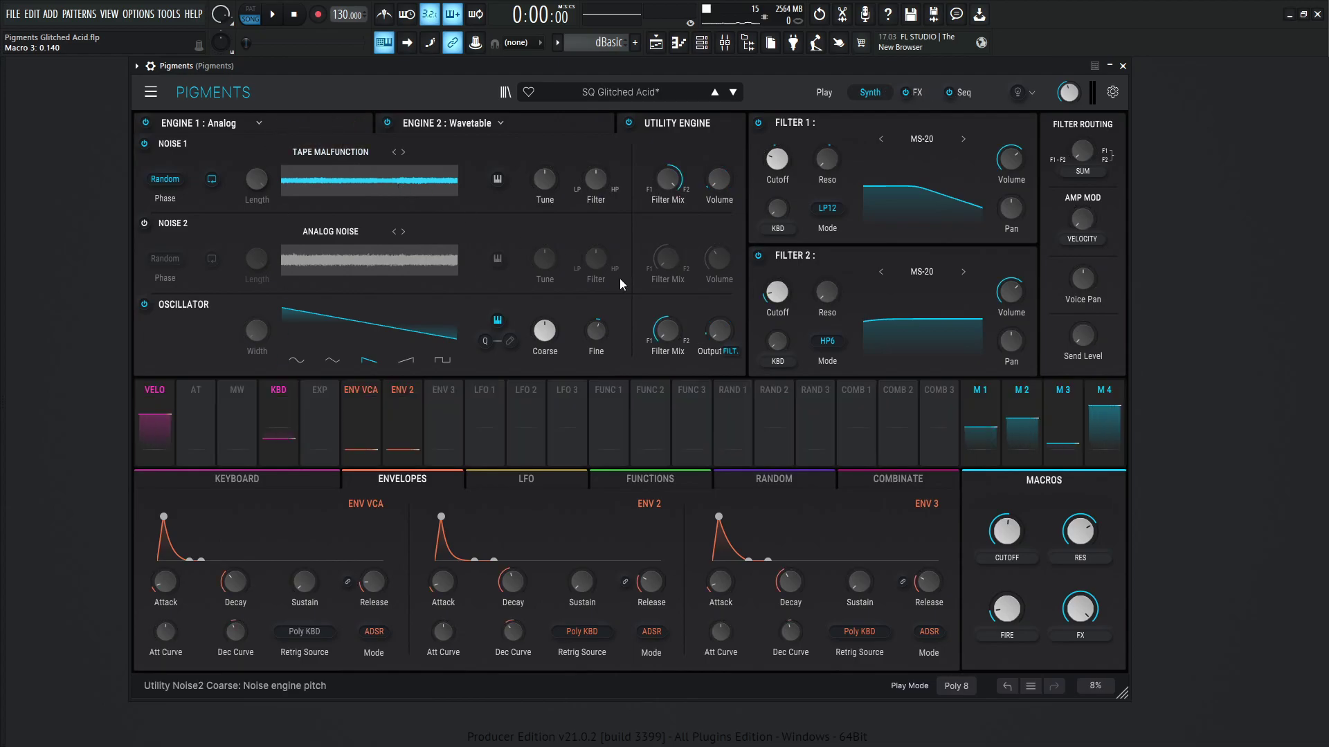
pyautogui.click(1059, 402)
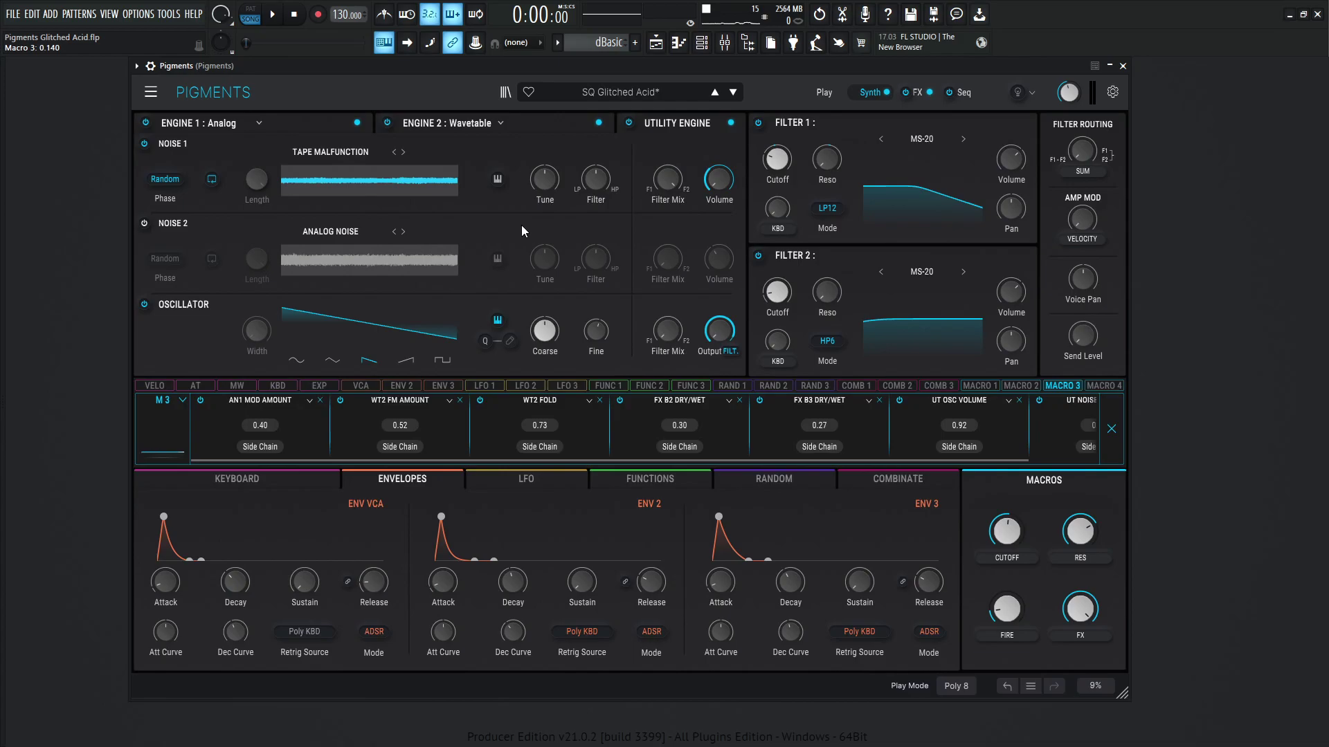
pyautogui.click(319, 125)
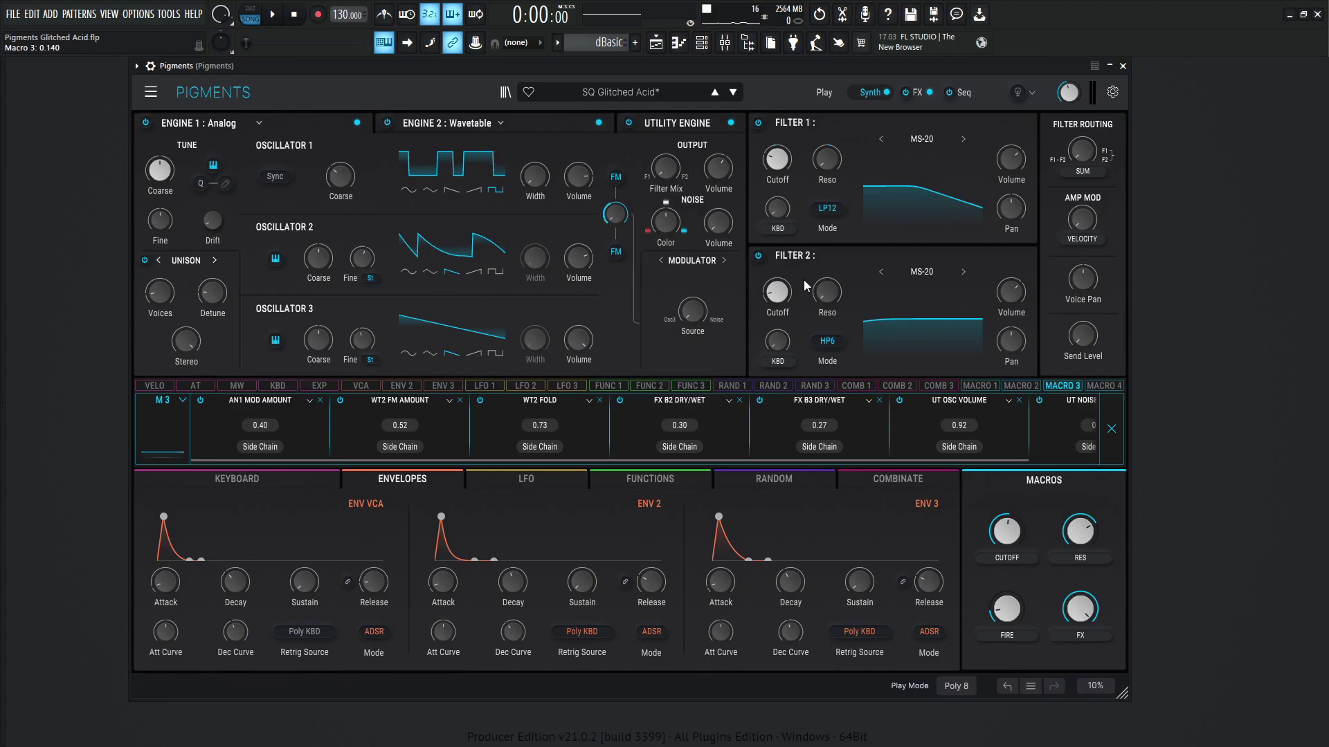
# Reopen the Macro 3 target list and turn the FIRE macro up to about 0.76
pyautogui.click(1112, 428)
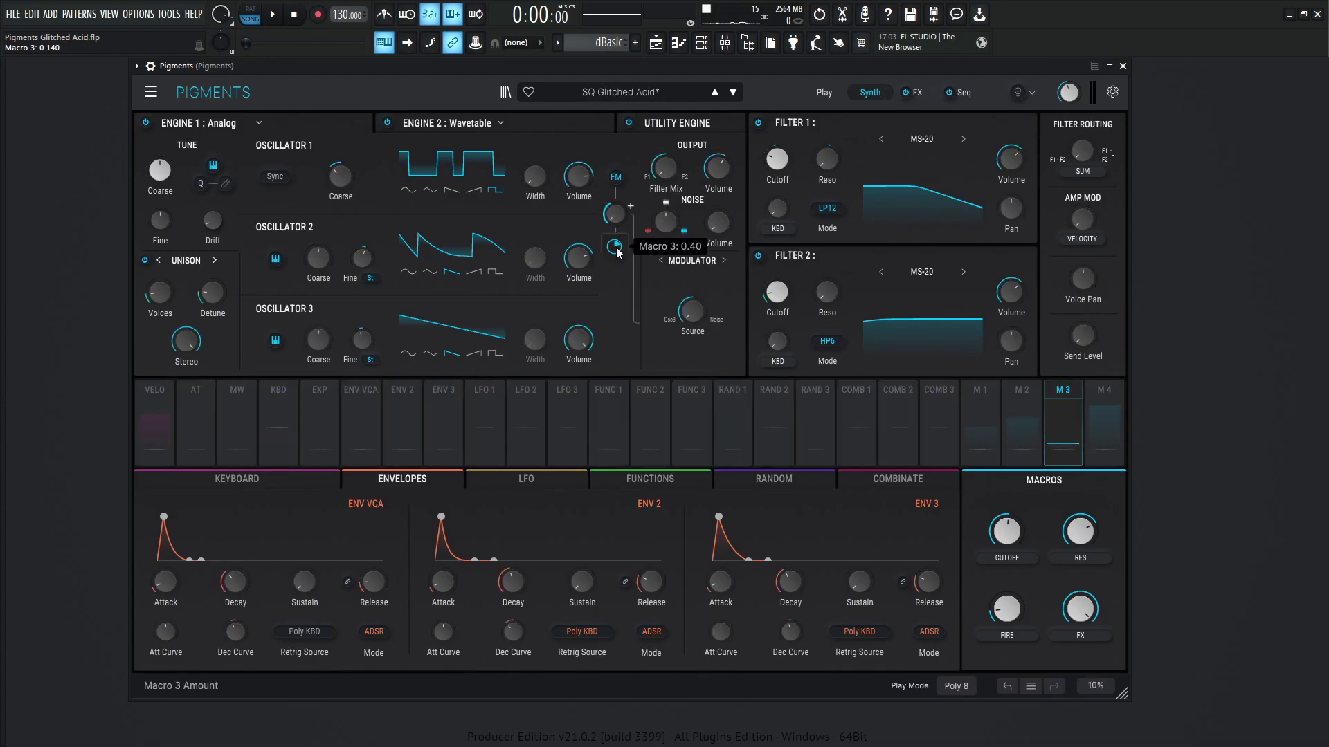
pyautogui.click(1063, 422)
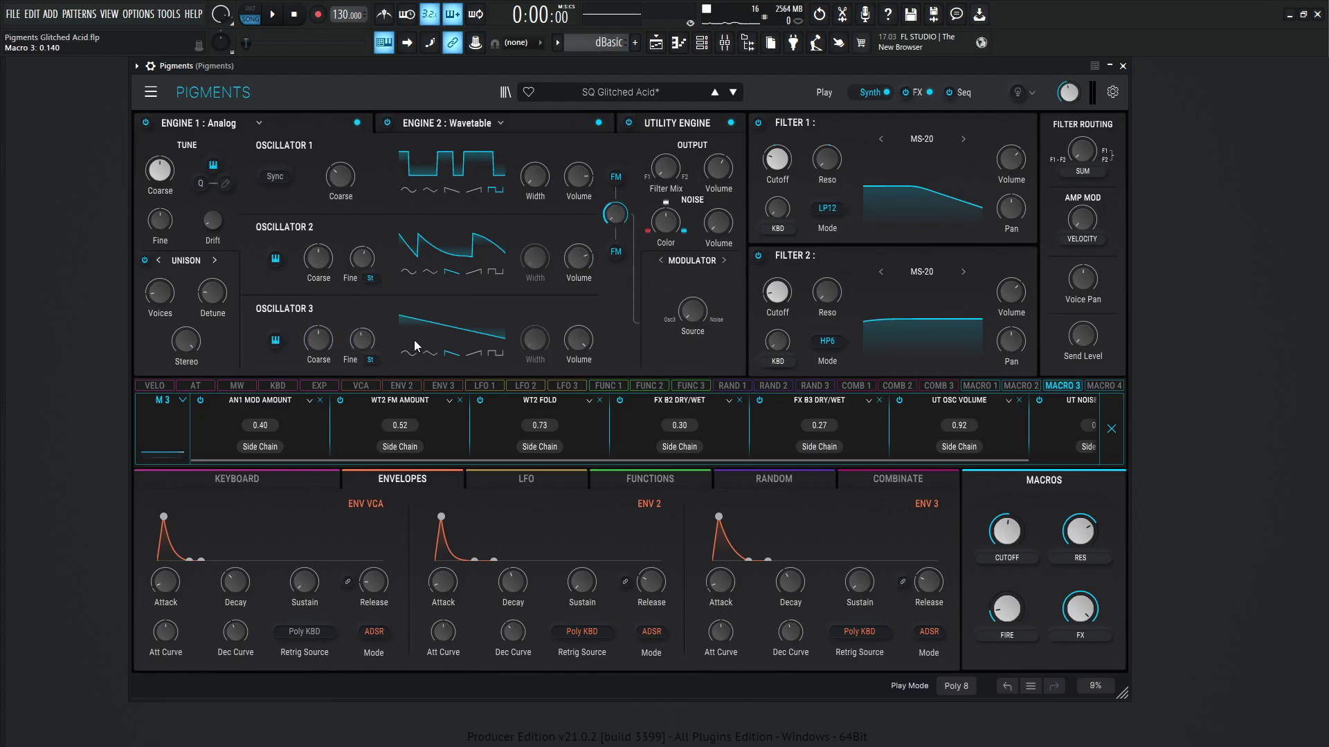
pyautogui.moveTo(363, 347)
pyautogui.moveTo(1003, 617)
pyautogui.mouseDown()
pyautogui.moveTo(1003, 529)
pyautogui.moveTo(1003, 617)
pyautogui.mouseUp()
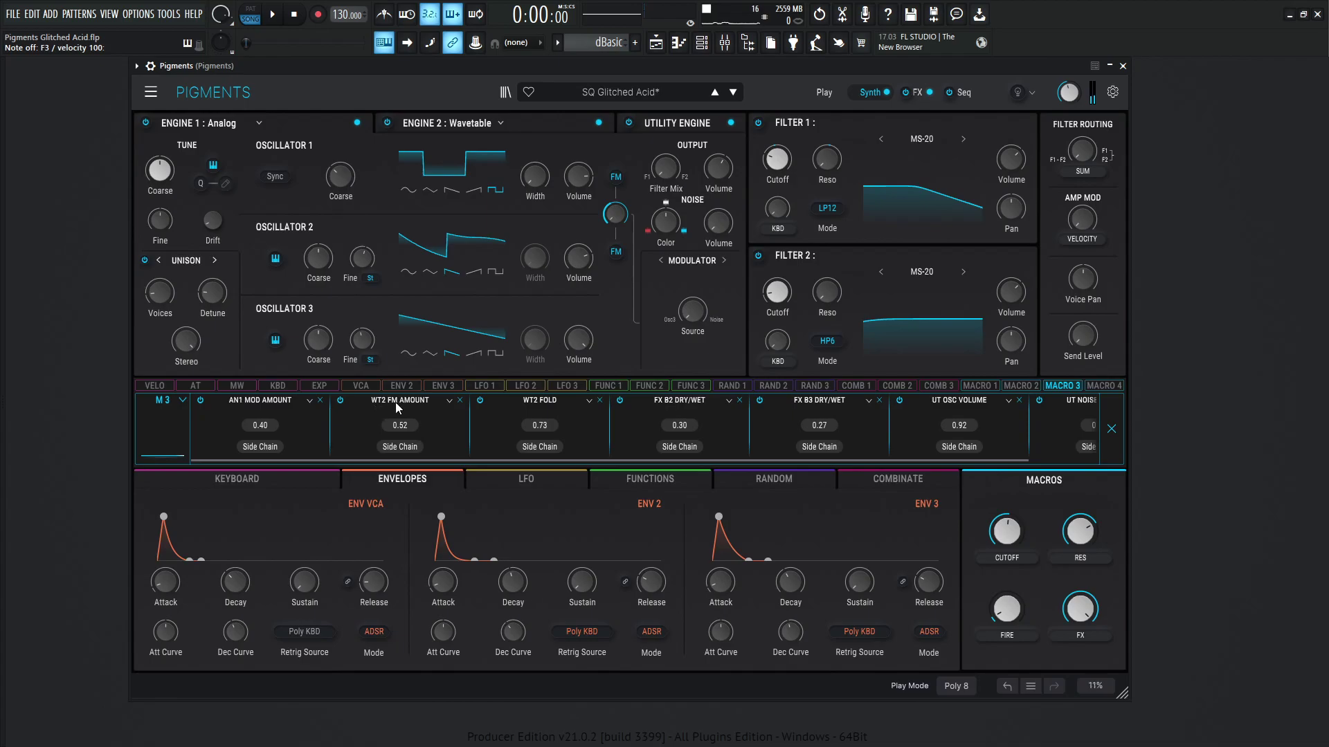
# Show Engine 2's wavetable and sweep FIRE up to 0.820, then back down to 0.536
pyautogui.click(566, 123)
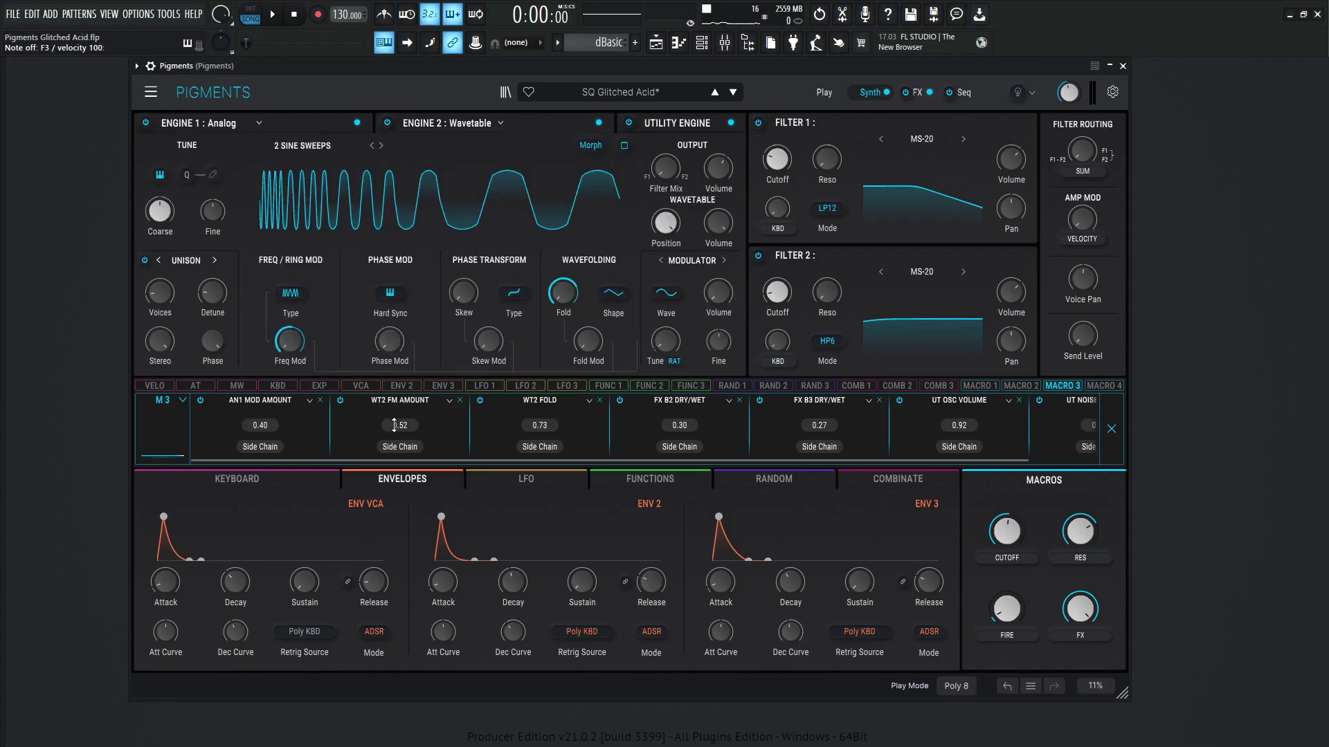
pyautogui.moveTo(1003, 608)
pyautogui.mouseDown()
pyautogui.moveTo(1003, 537)
pyautogui.moveTo(1004, 629)
pyautogui.mouseUp()
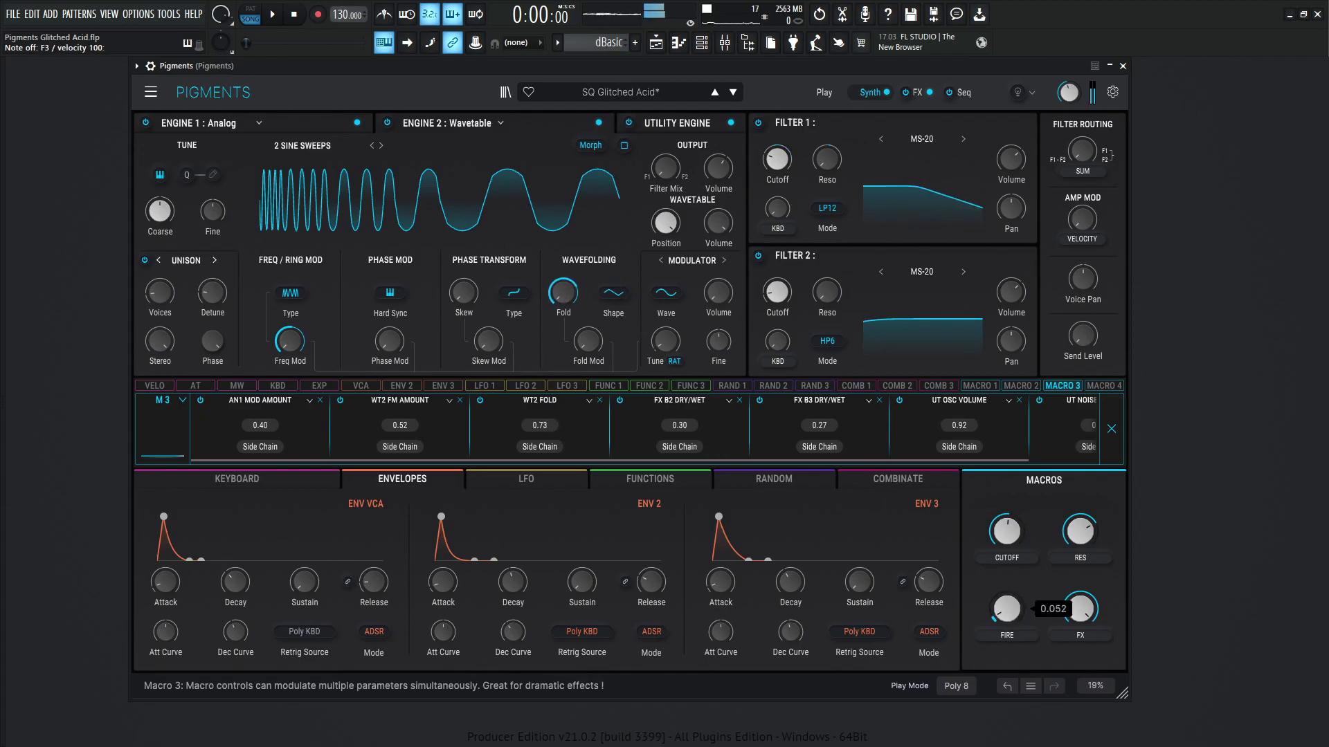
pyautogui.moveTo(1006, 607)
pyautogui.mouseDown()
pyautogui.moveTo(1006, 584)
pyautogui.moveTo(1006, 620)
pyautogui.mouseUp()
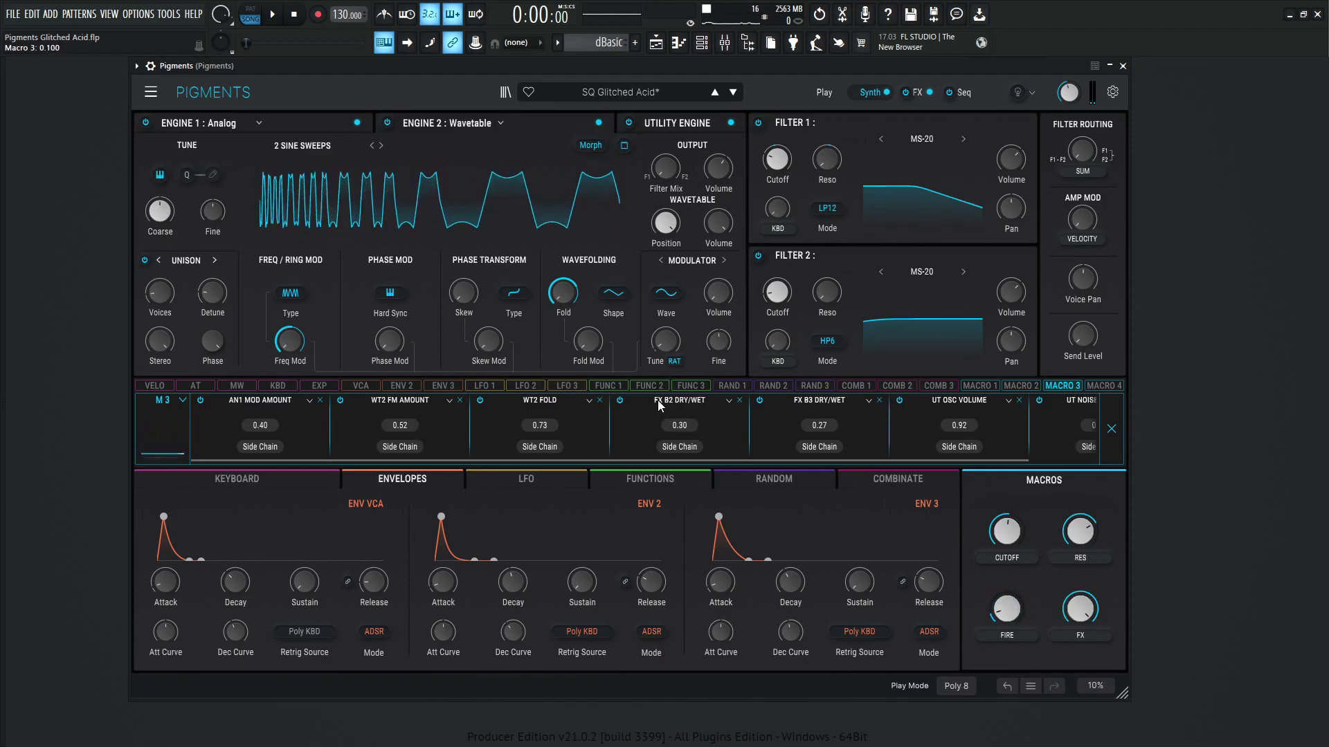
# On the FX page, reopen Macro 3's target list and scroll through its dry/wet targets, then return to Synth
pyautogui.click(927, 88)
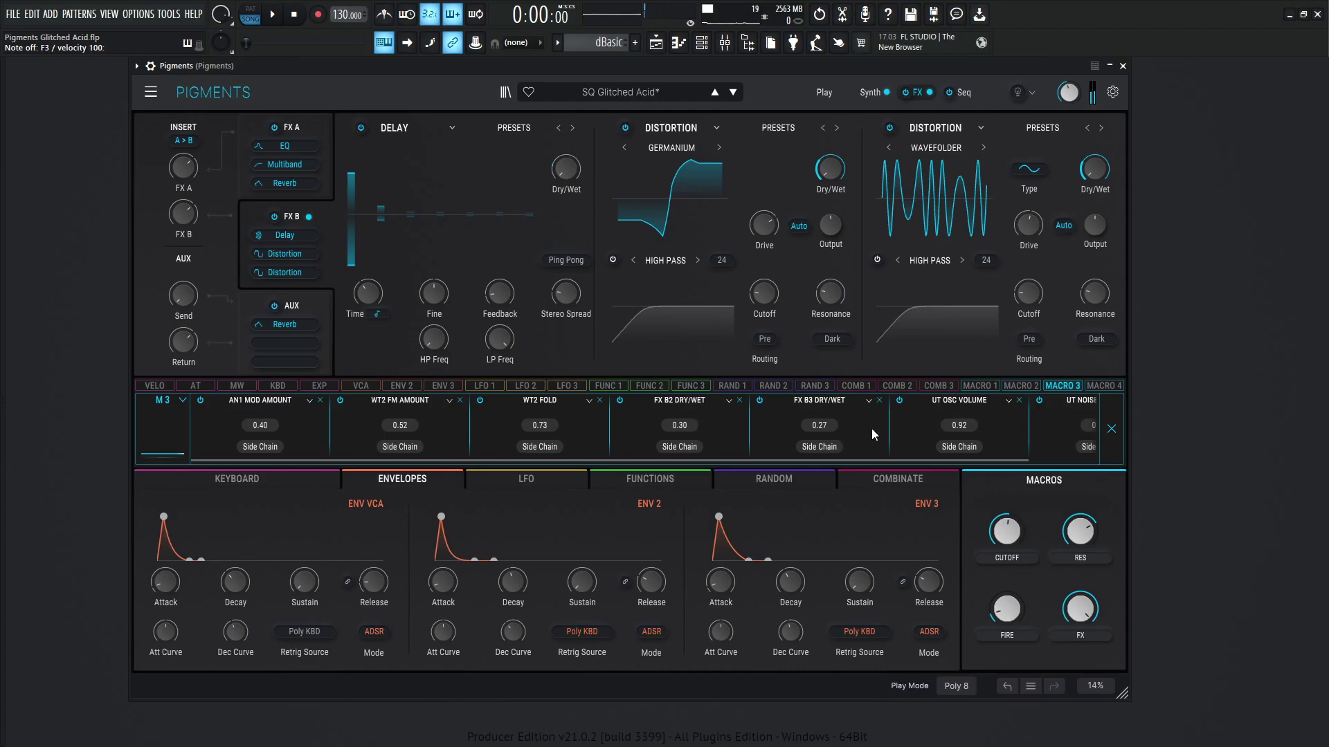
pyautogui.click(1111, 428)
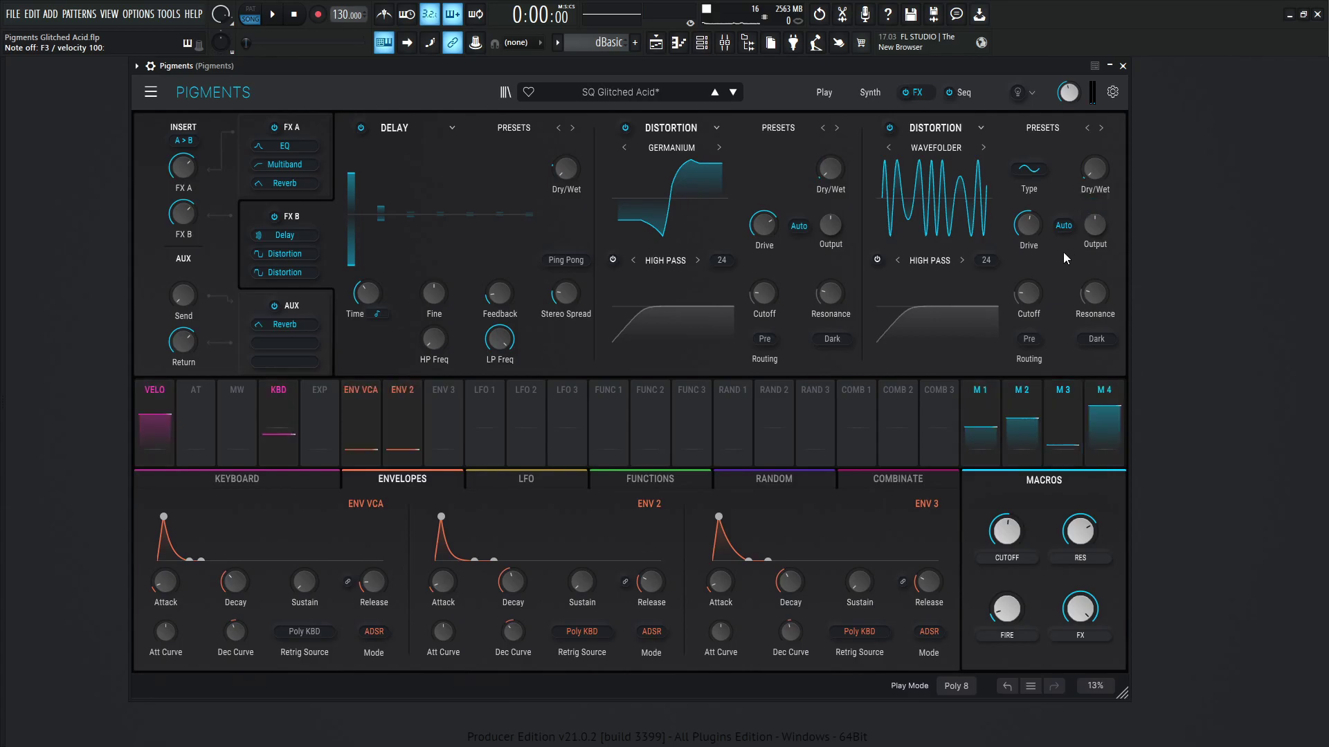
pyautogui.click(1057, 387)
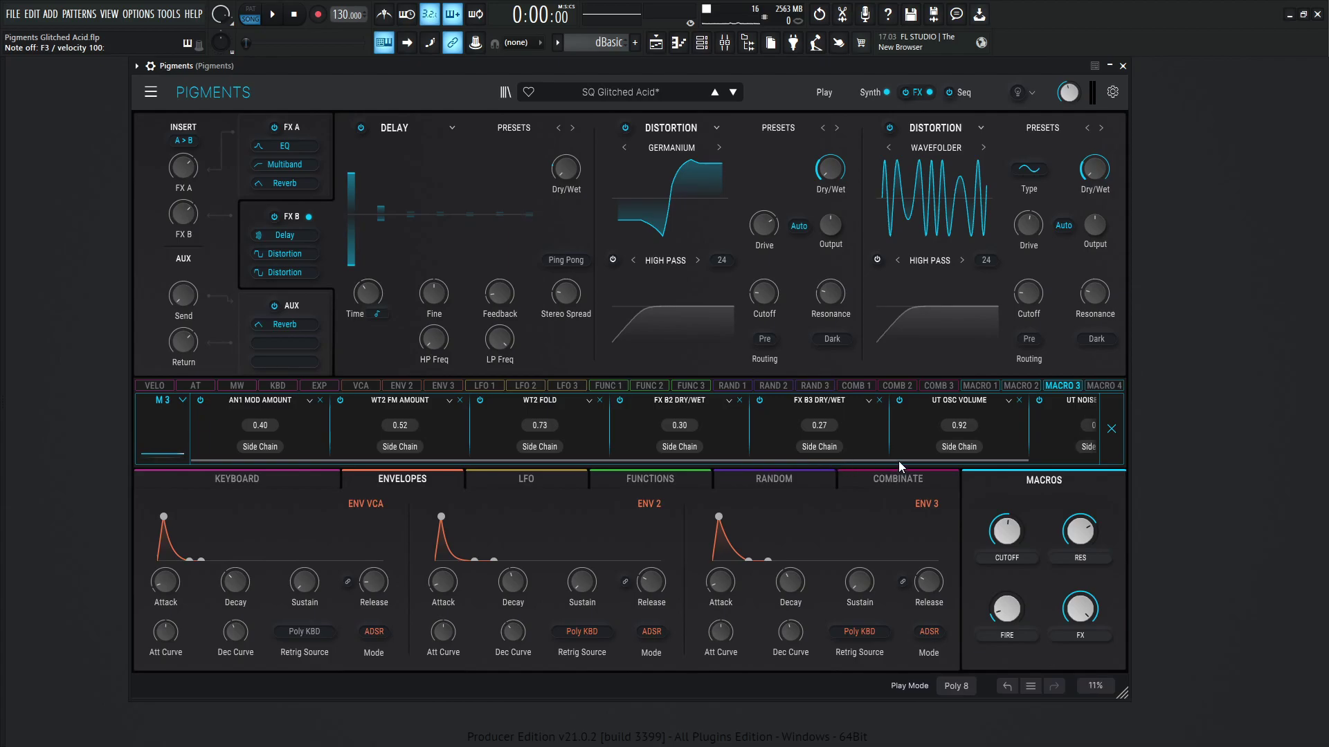
pyautogui.moveTo(898, 461); pyautogui.dragTo(982, 462)
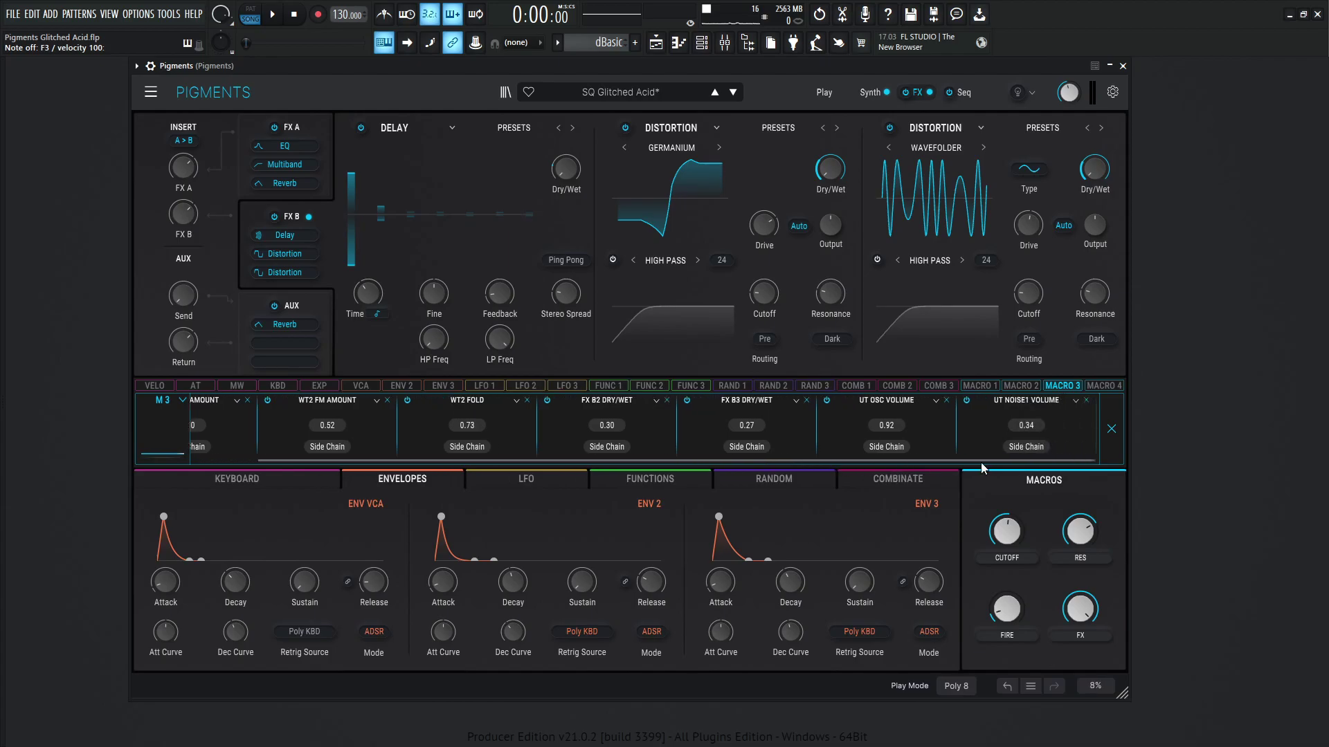
pyautogui.click(870, 92)
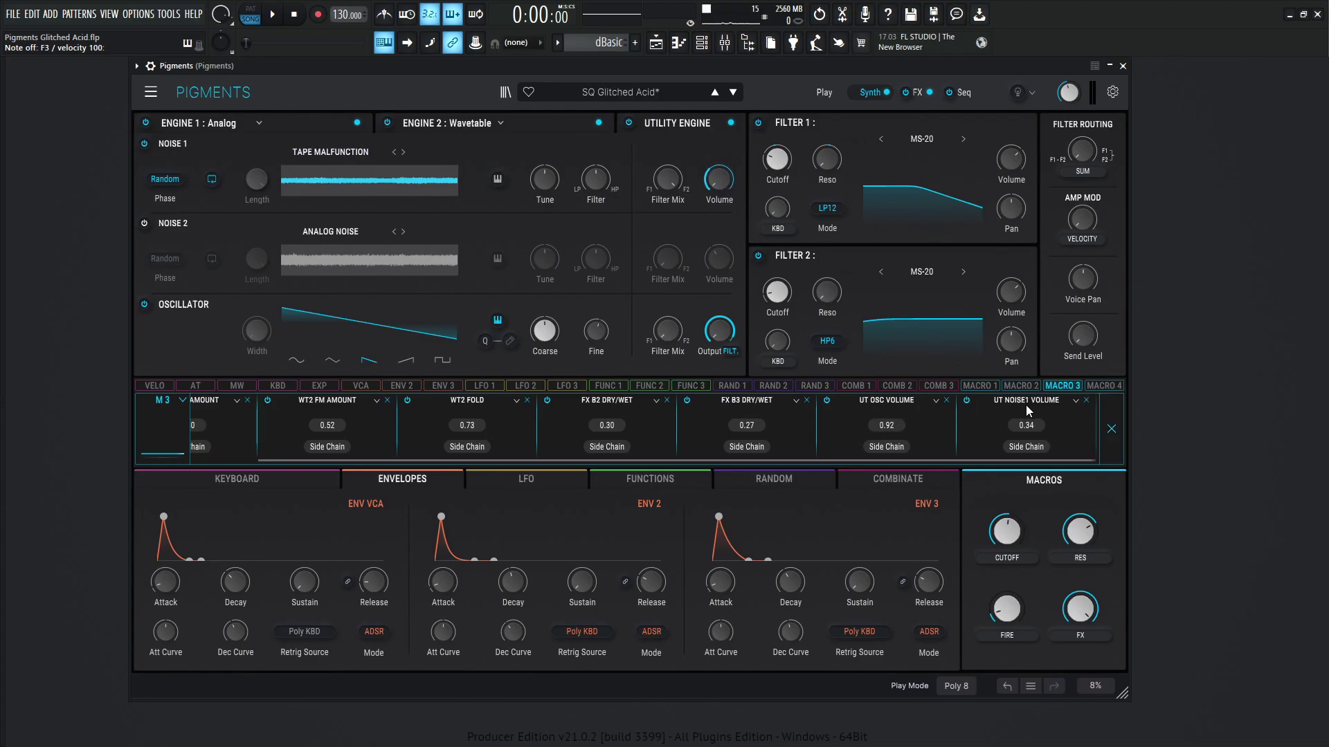
# Reopen Macro 3's target strip and scroll through AN1 Mod Amount, WT2 Fold and FX B Dry/Wet targets
pyautogui.click(1110, 430)
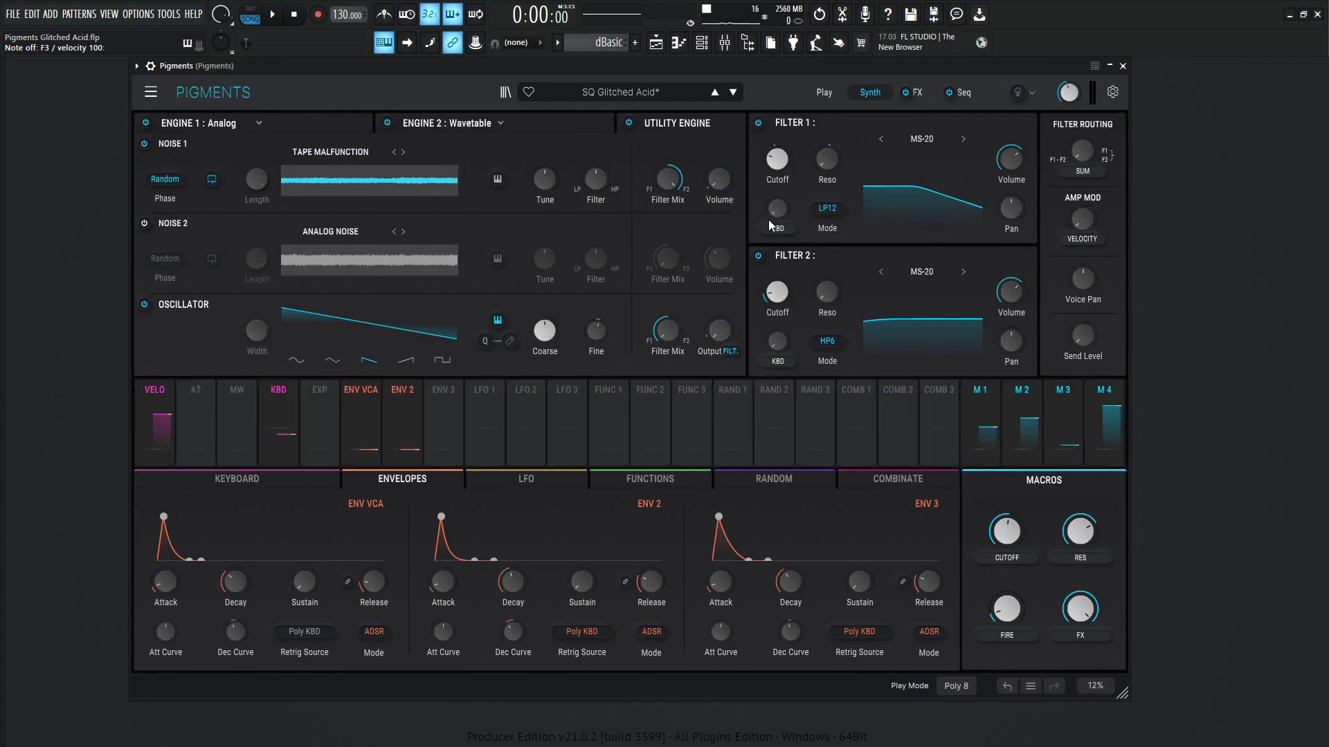
pyautogui.moveTo(718, 374)
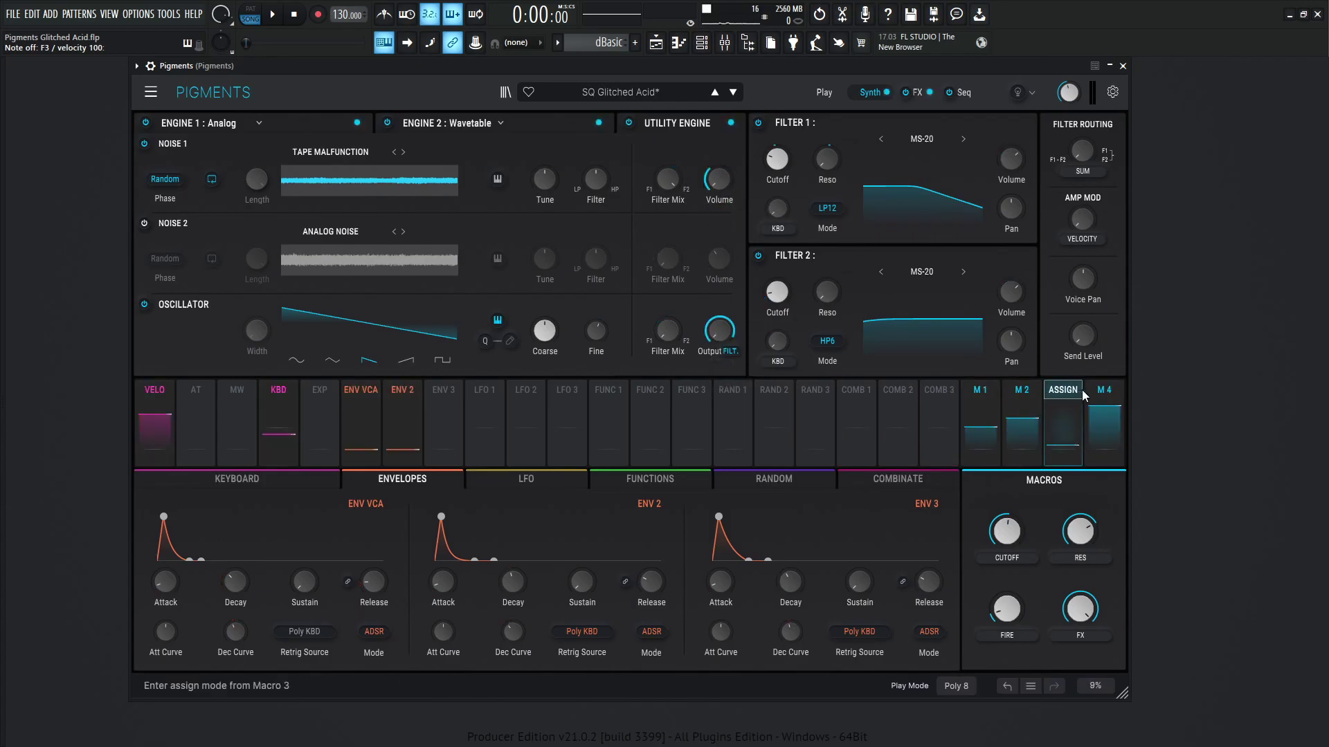
pyautogui.click(1056, 393)
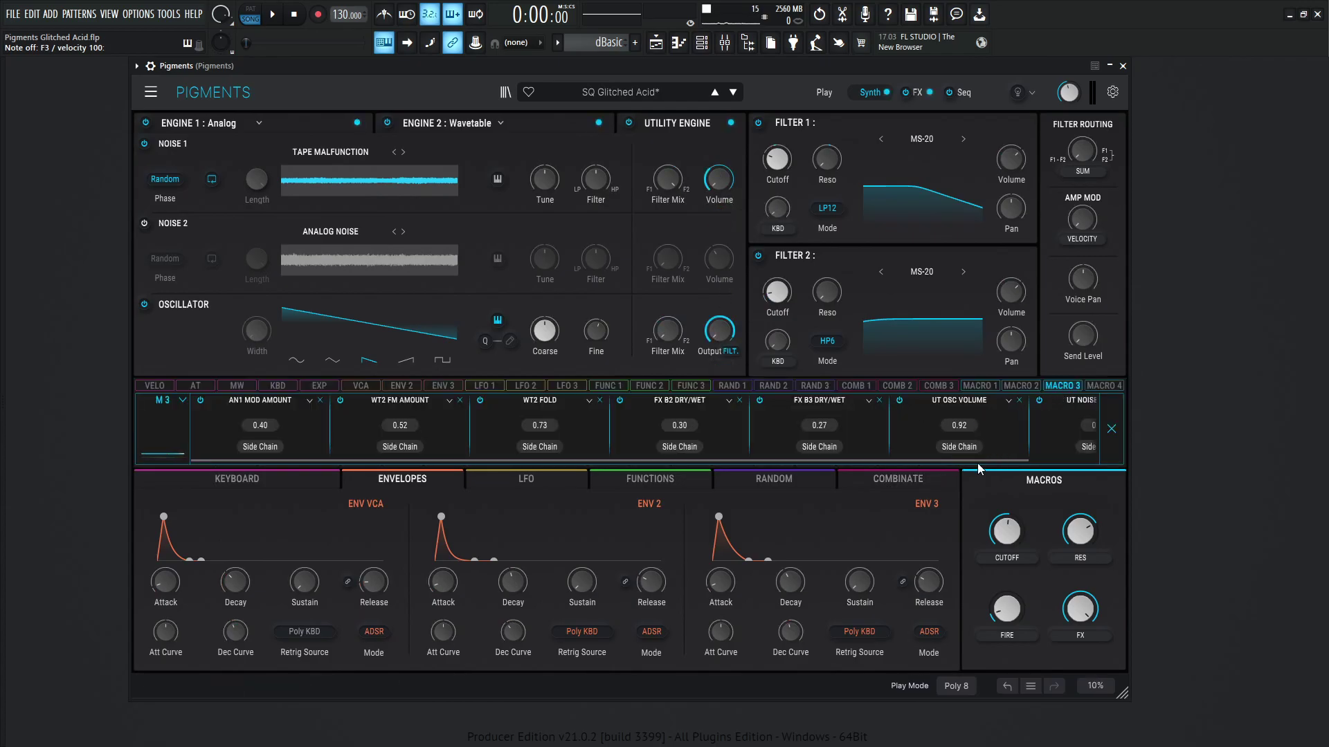
pyautogui.moveTo(1003, 463); pyautogui.dragTo(1082, 450)
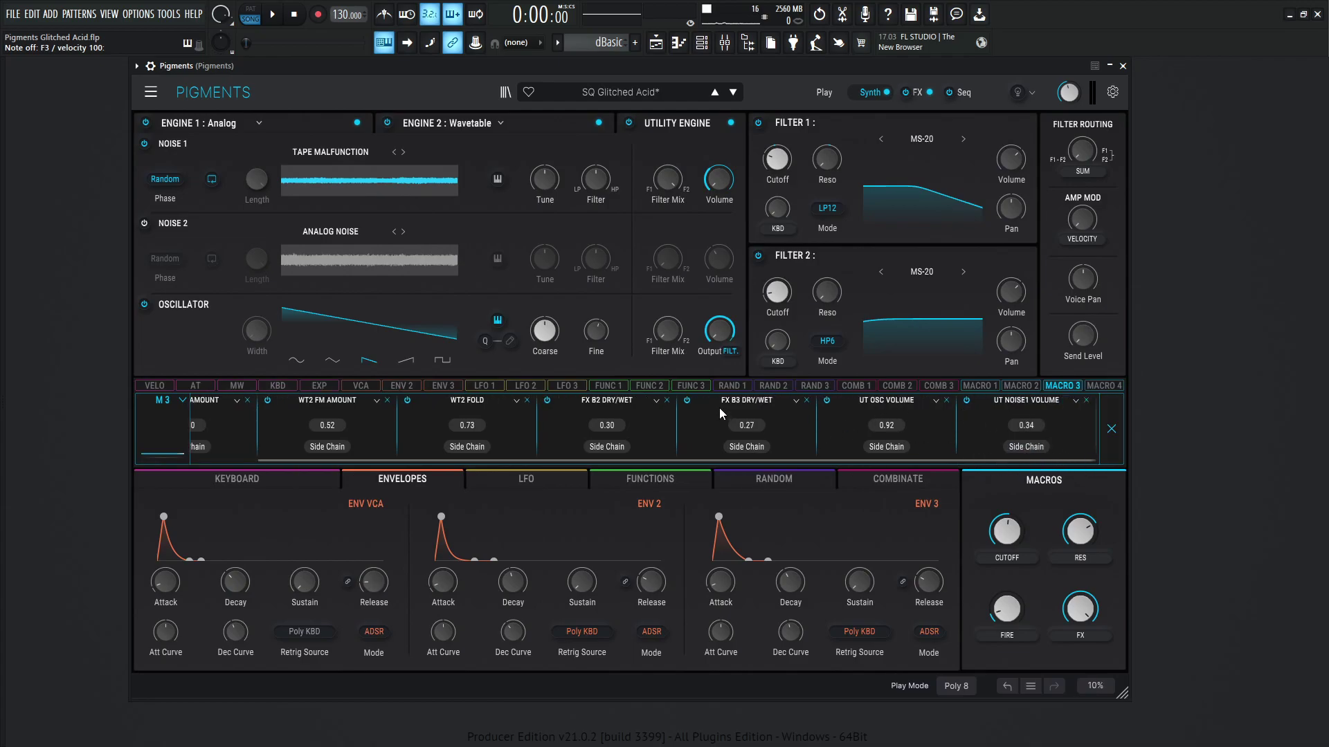
pyautogui.moveTo(800, 460); pyautogui.dragTo(542, 452)
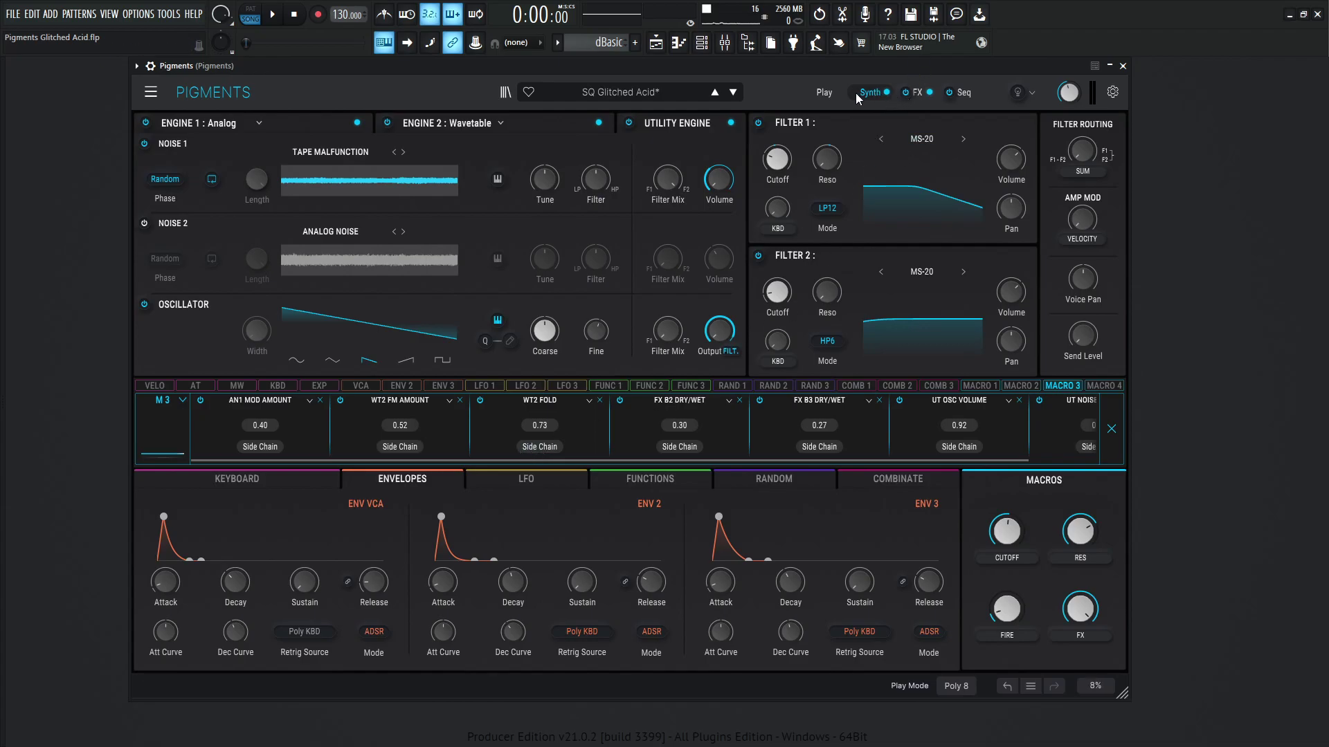
# From the modulation overview, raise CUTOFF to 0.528 and FIRE to 0.572
pyautogui.click(1111, 429)
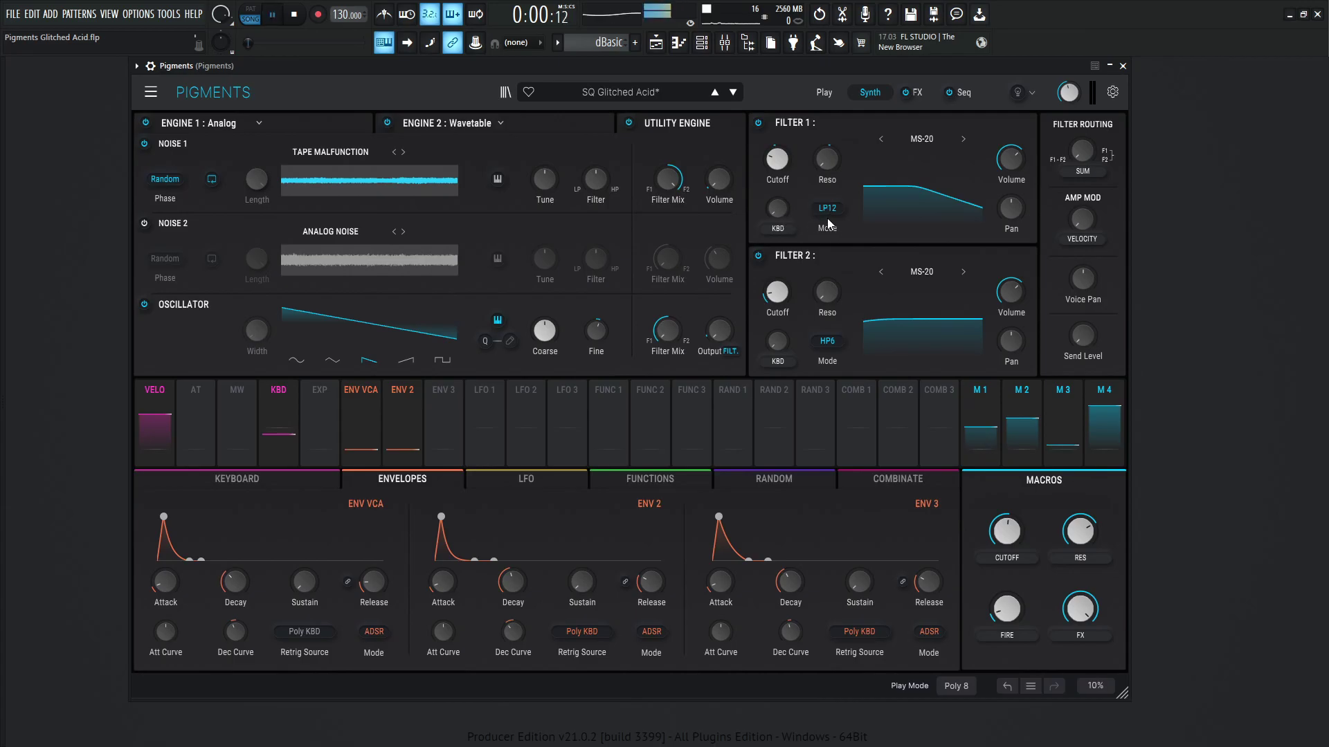
pyautogui.moveTo(1007, 532); pyautogui.dragTo(1006, 547)
pyautogui.moveTo(1006, 609); pyautogui.dragTo(1007, 602)
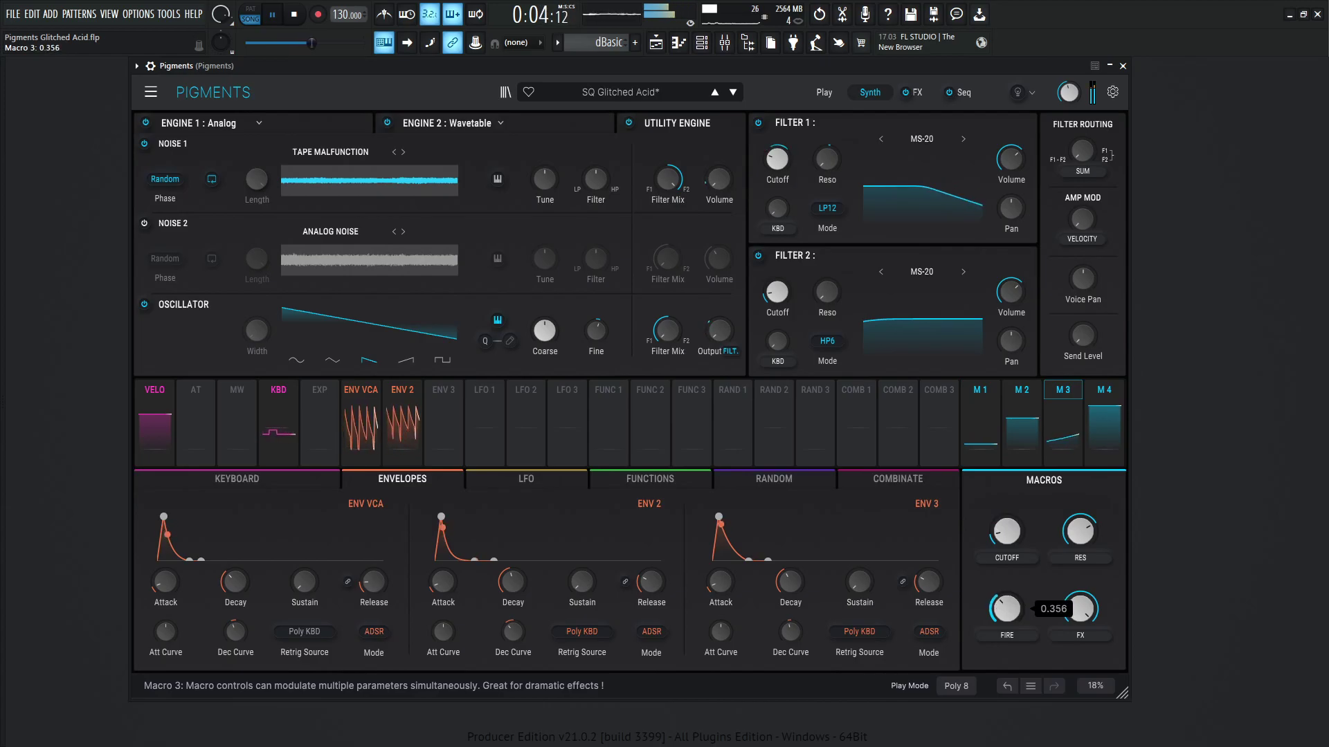
pyautogui.moveTo(1006, 547)
pyautogui.mouseDown()
pyautogui.moveTo(1007, 536)
pyautogui.moveTo(1006, 556)
pyautogui.mouseUp()
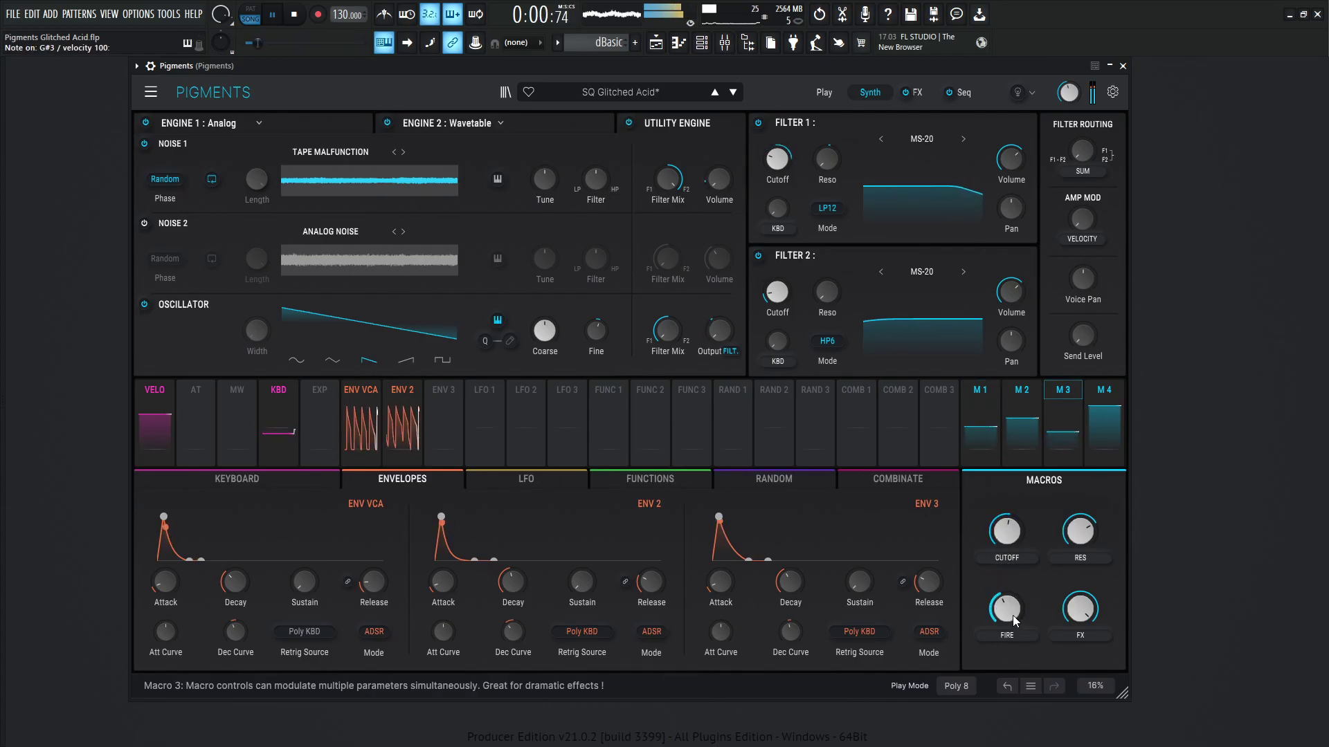
pyautogui.moveTo(1012, 616); pyautogui.dragTo(1016, 596)
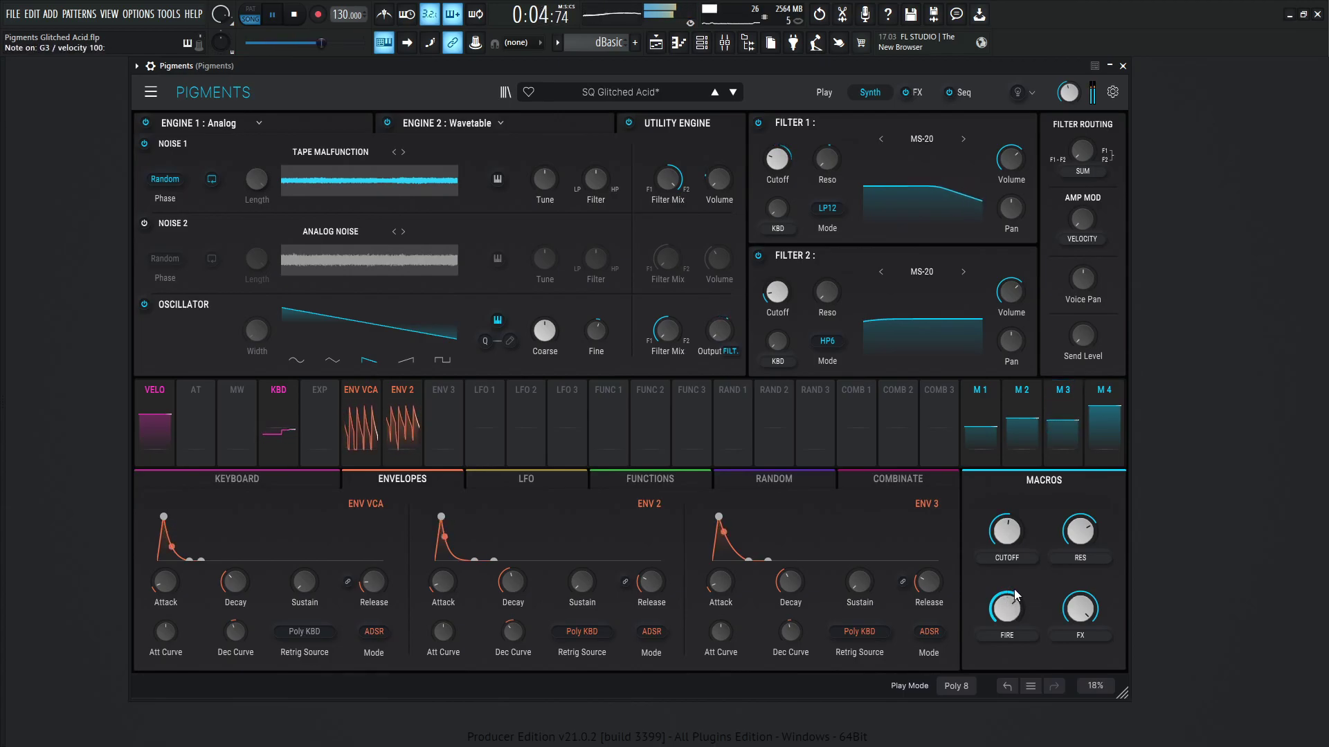
# Push RES to 0.756, ride CUTOFF down to about 0.116, then stop playback
pyautogui.moveTo(1006, 533)
pyautogui.mouseDown()
pyautogui.moveTo(1080, 519)
pyautogui.moveTo(1021, 530)
pyautogui.moveTo(1024, 542)
pyautogui.mouseUp()
pyautogui.moveTo(1007, 608); pyautogui.dragTo(1007, 614)
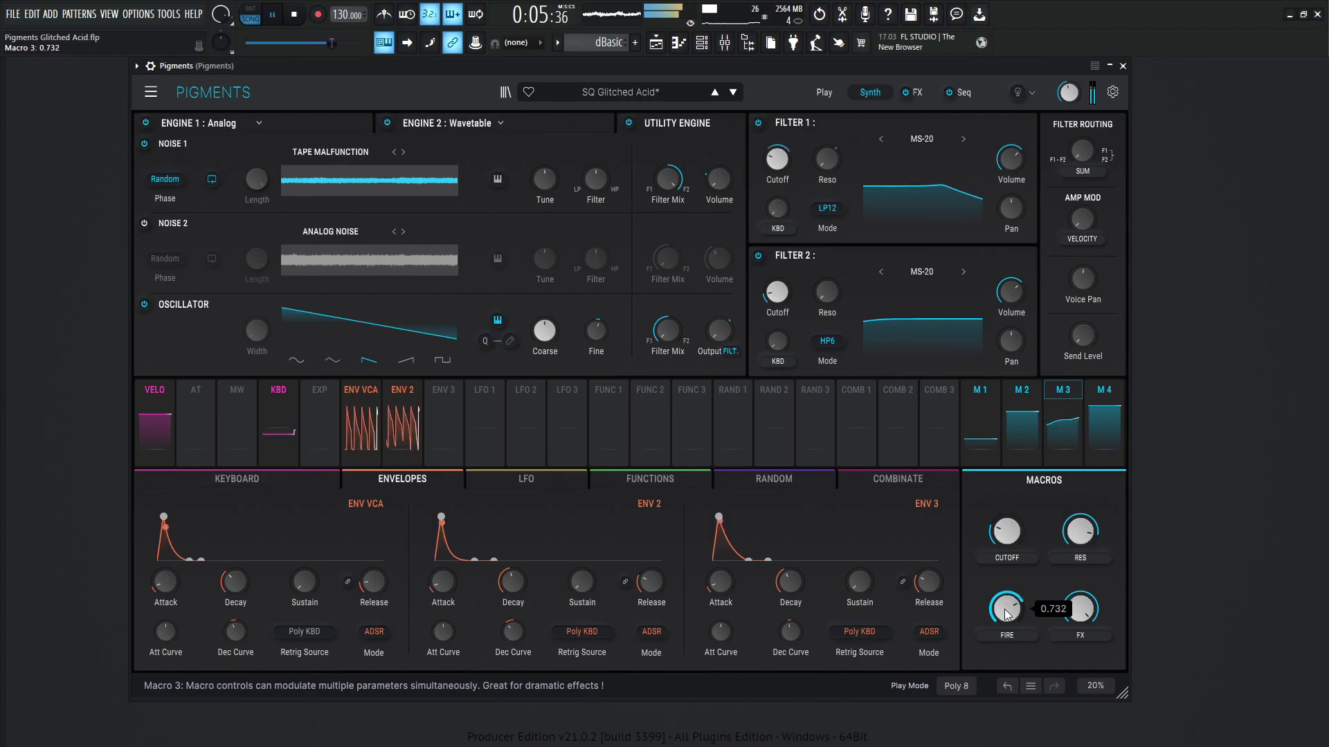
pyautogui.moveTo(1007, 535)
pyautogui.mouseDown()
pyautogui.moveTo(1006, 521)
pyautogui.moveTo(1004, 535)
pyautogui.mouseUp()
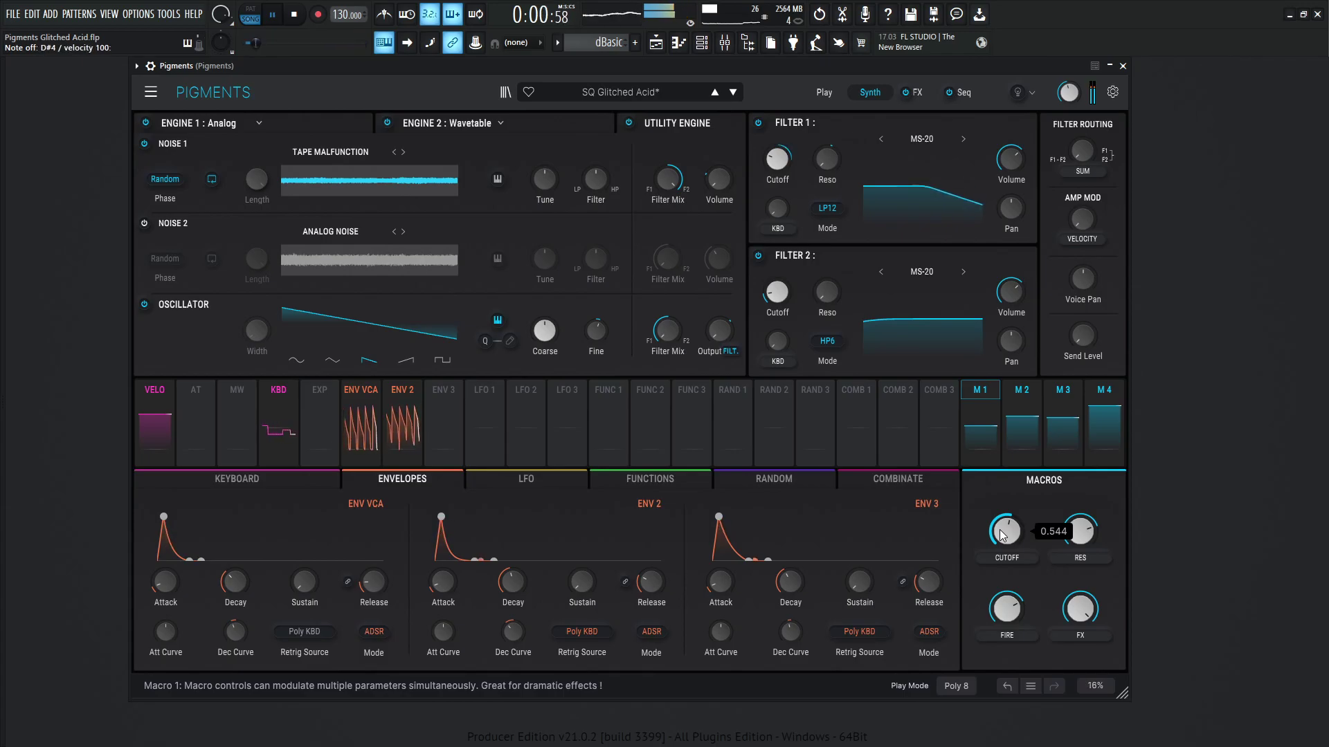
pyautogui.moveTo(1002, 535); pyautogui.dragTo(1007, 615)
pyautogui.press('space')
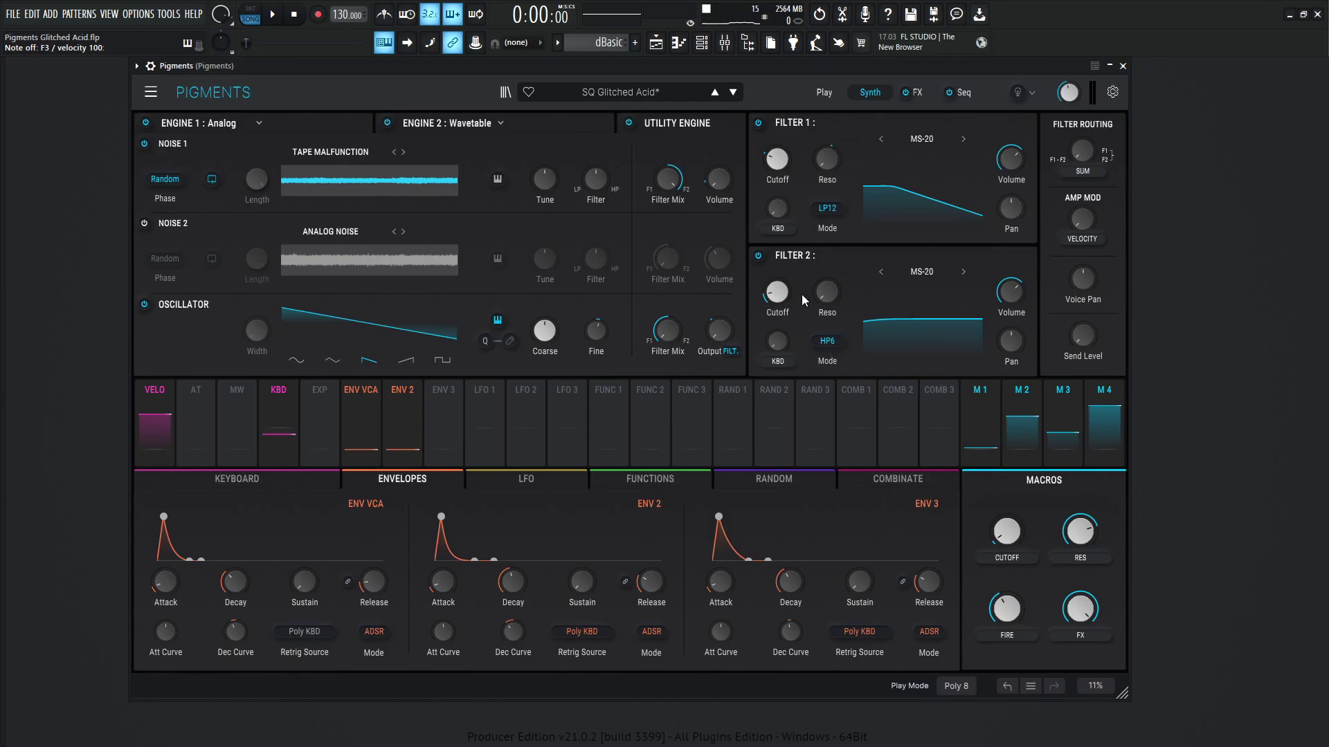
pyautogui.moveTo(771, 298)
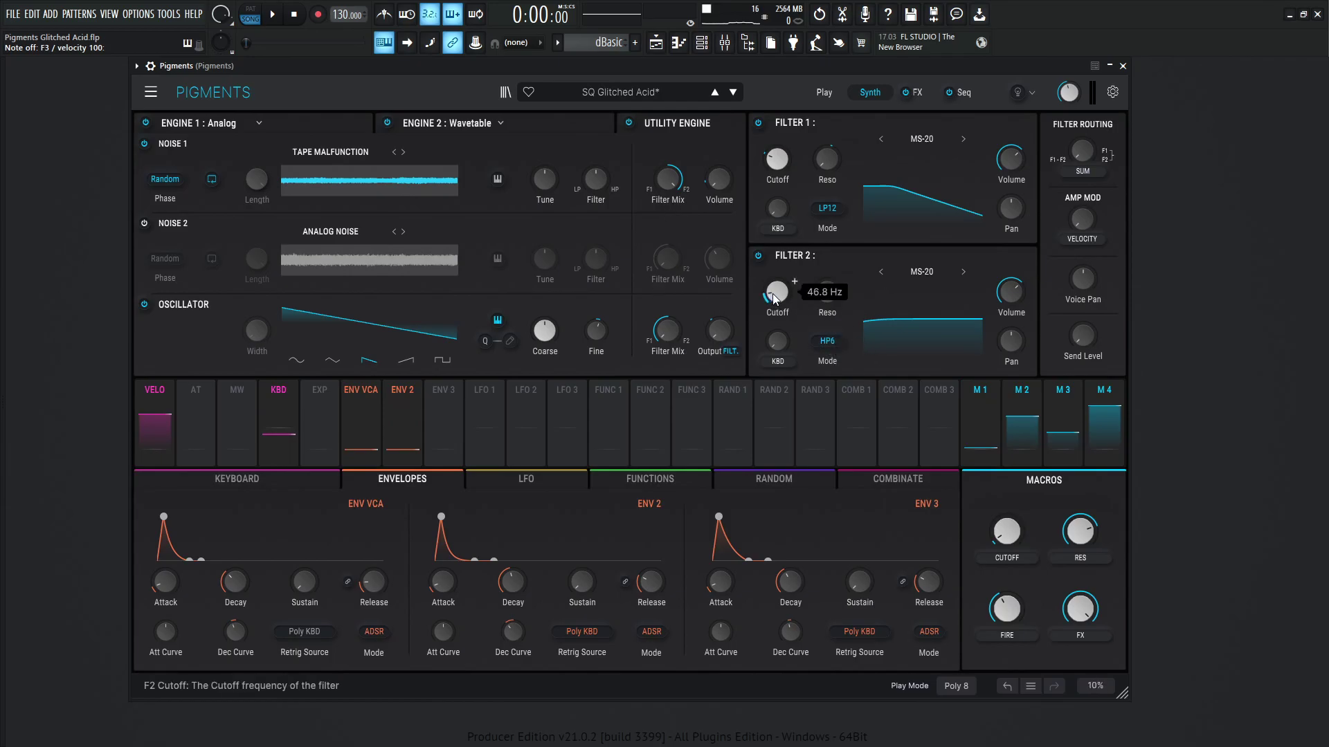